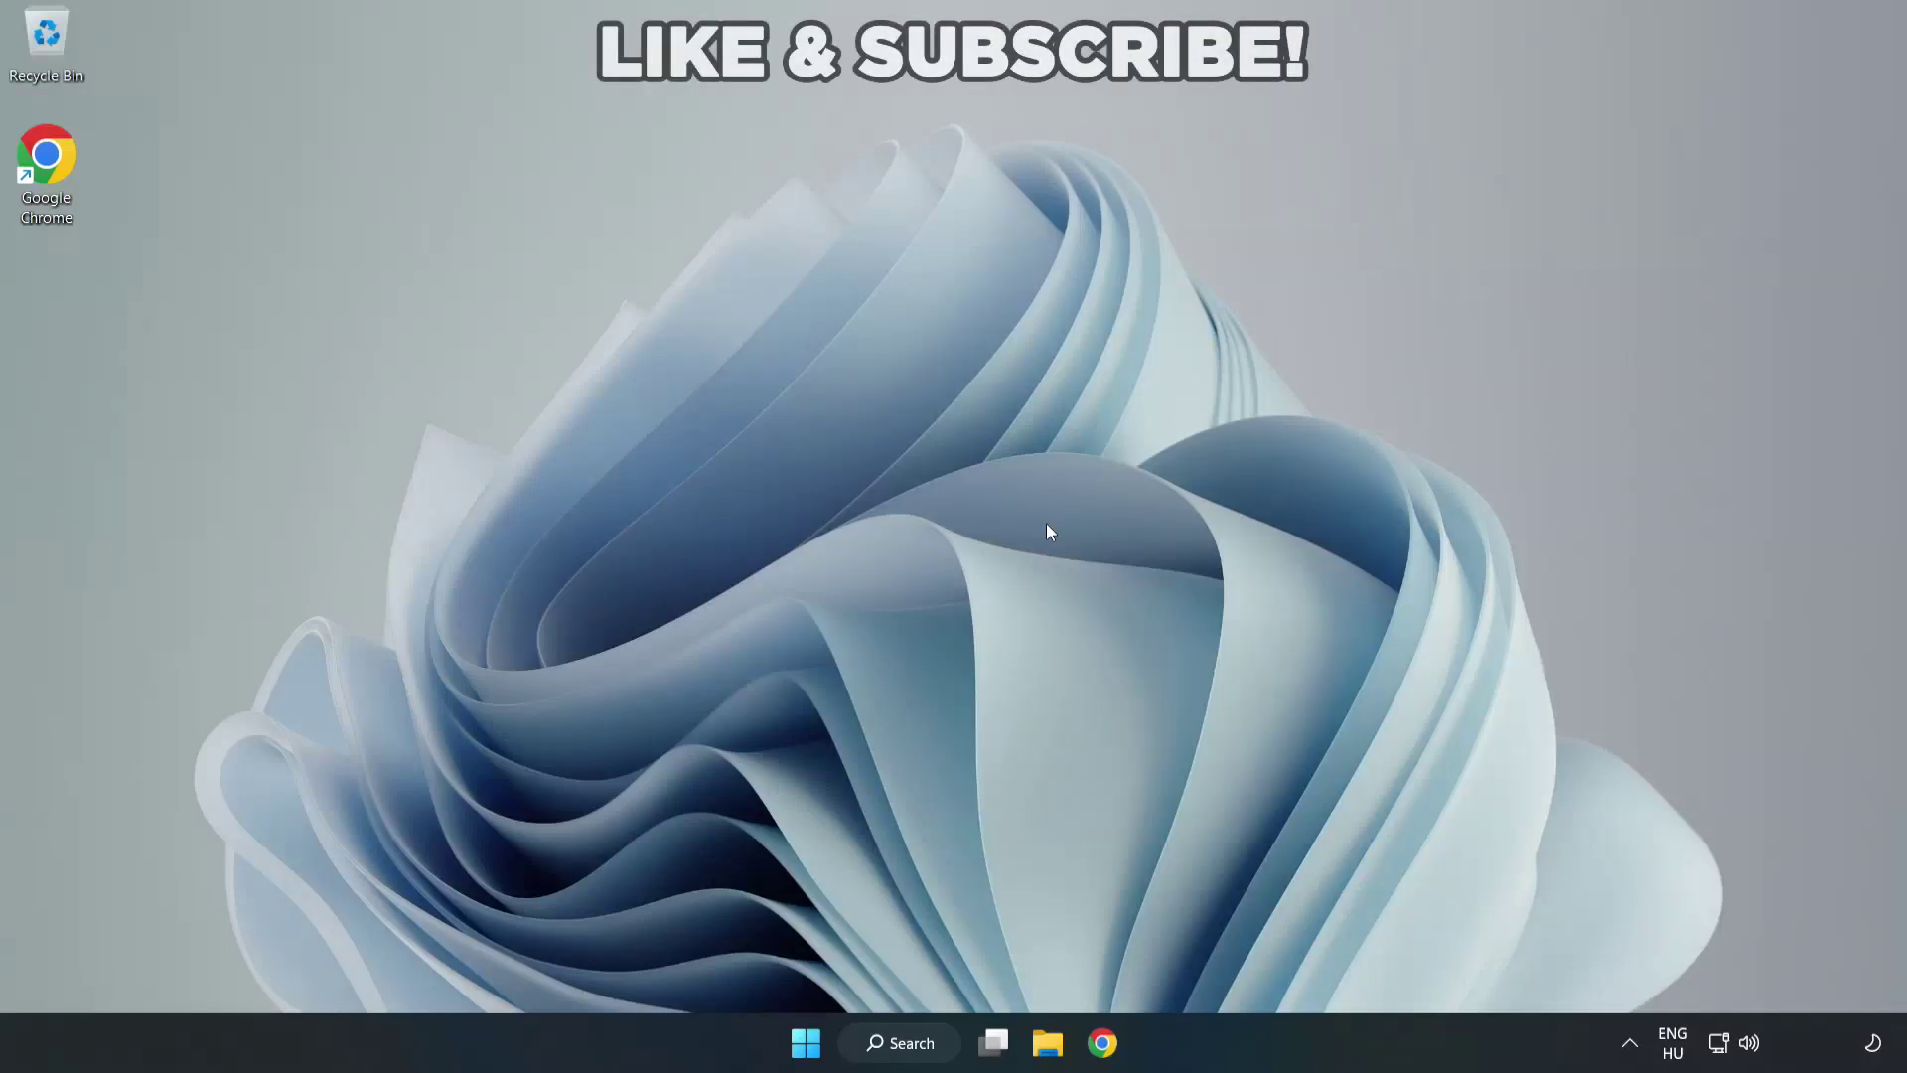
- Switch the output from CABLE Input to Speakers (High Definition Audio Device) in Quick Settings
{"action": "left_click", "coordinate": [1753, 1049]}
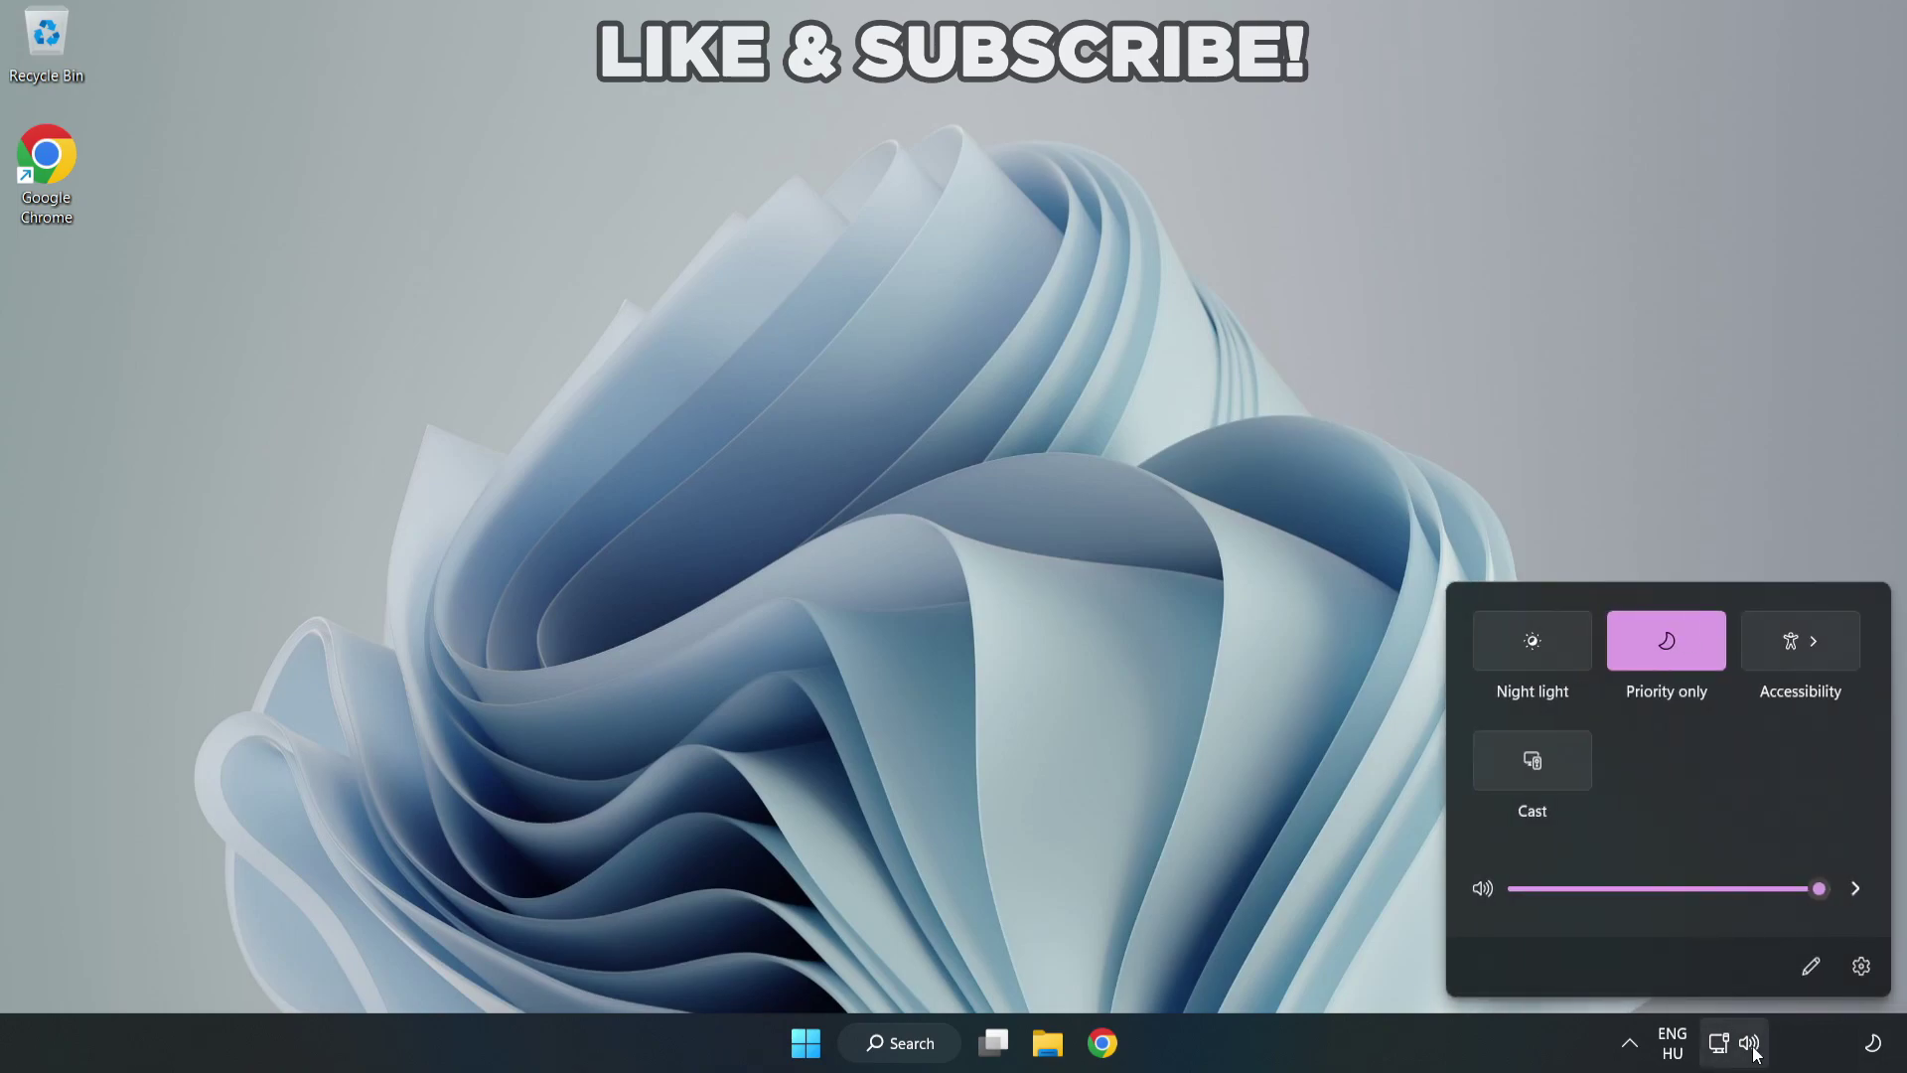
{"action": "left_click", "coordinate": [1854, 894]}
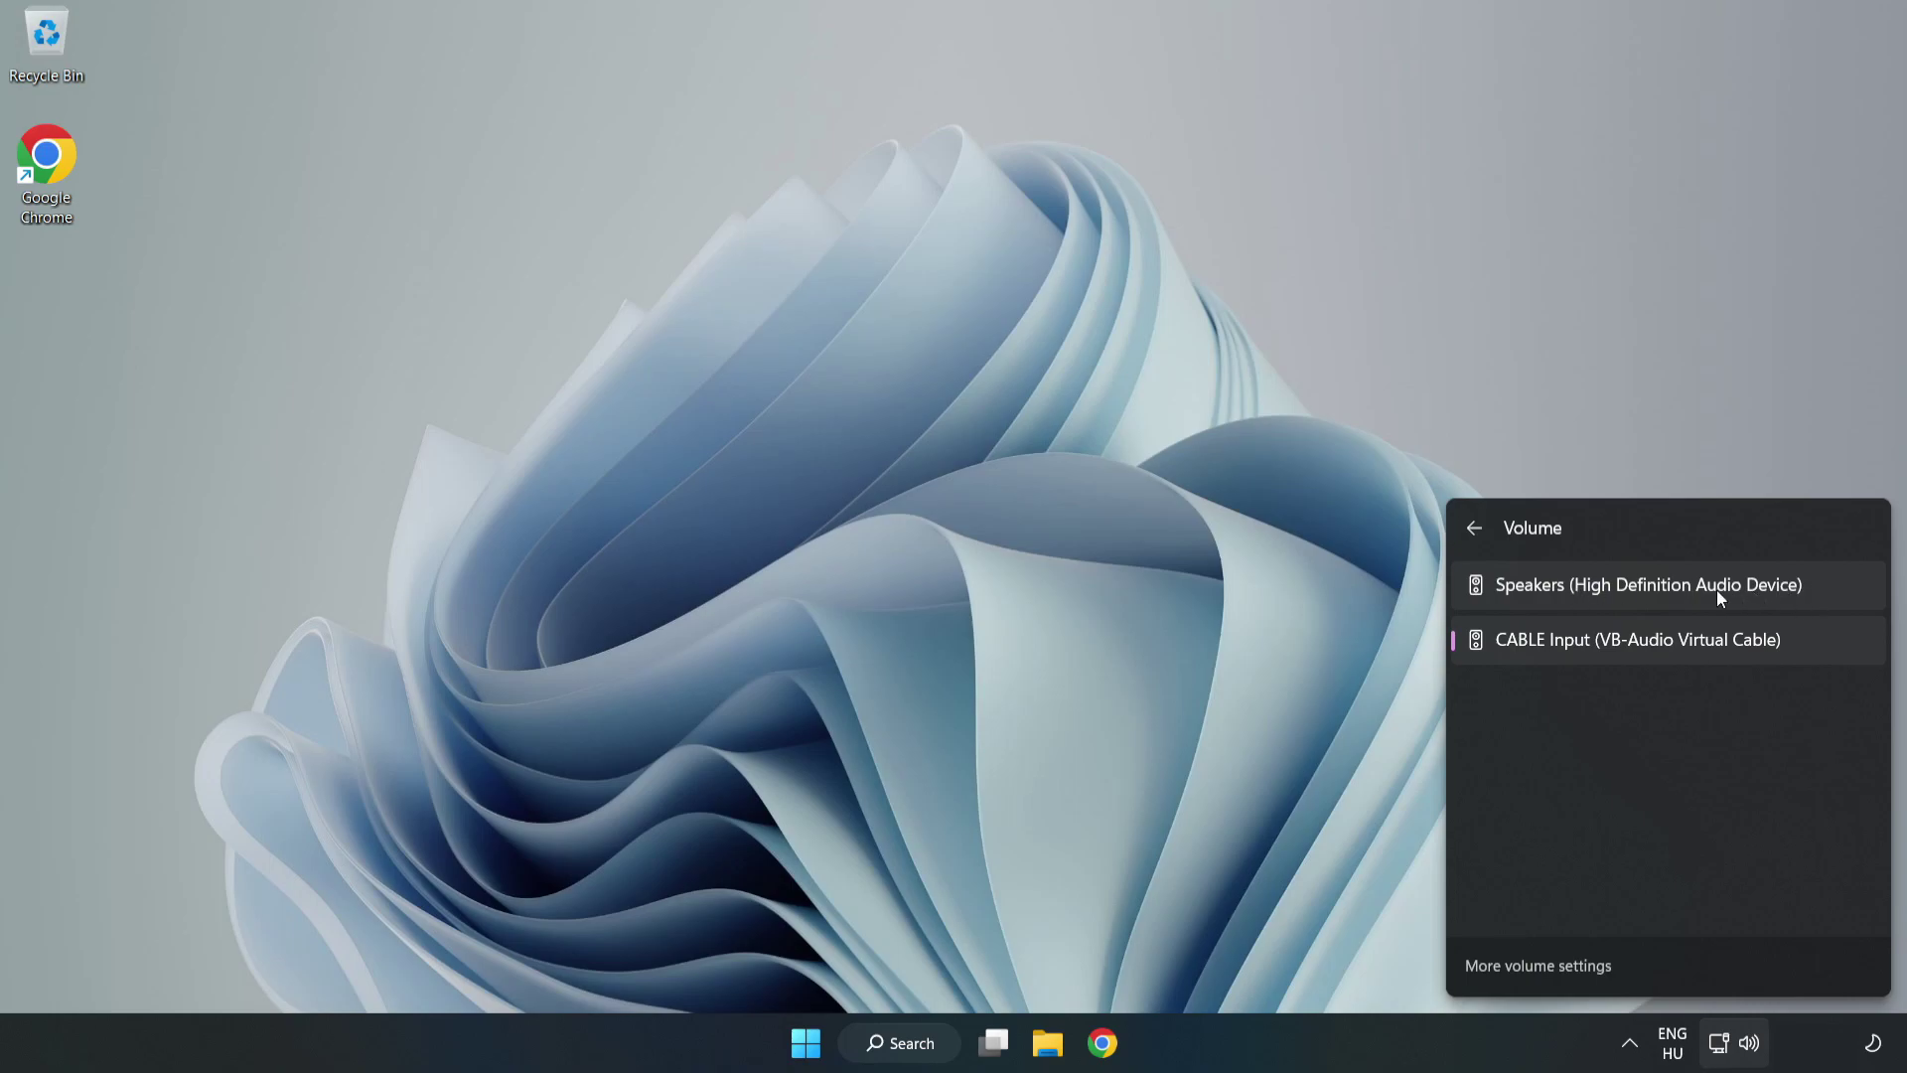
{"action": "left_click", "coordinate": [1838, 591]}
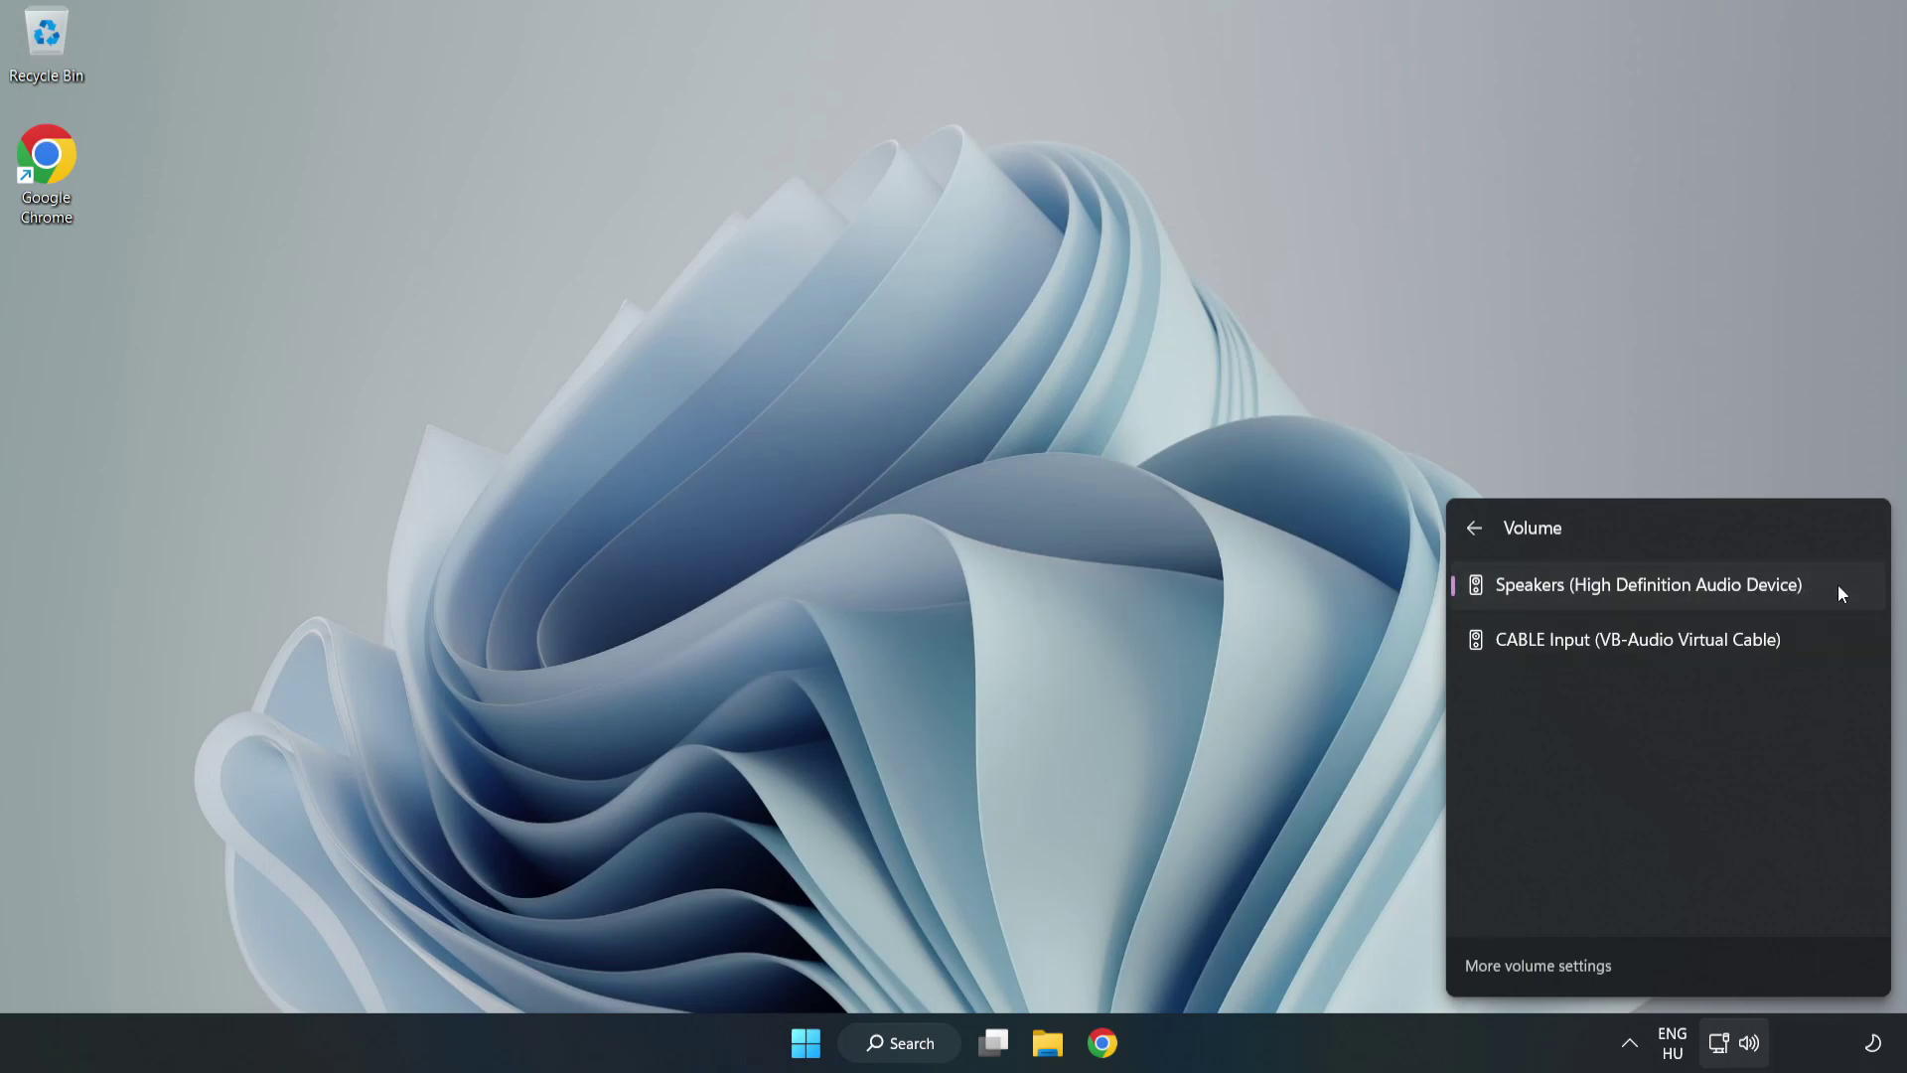
{"action": "left_click", "coordinate": [926, 512]}
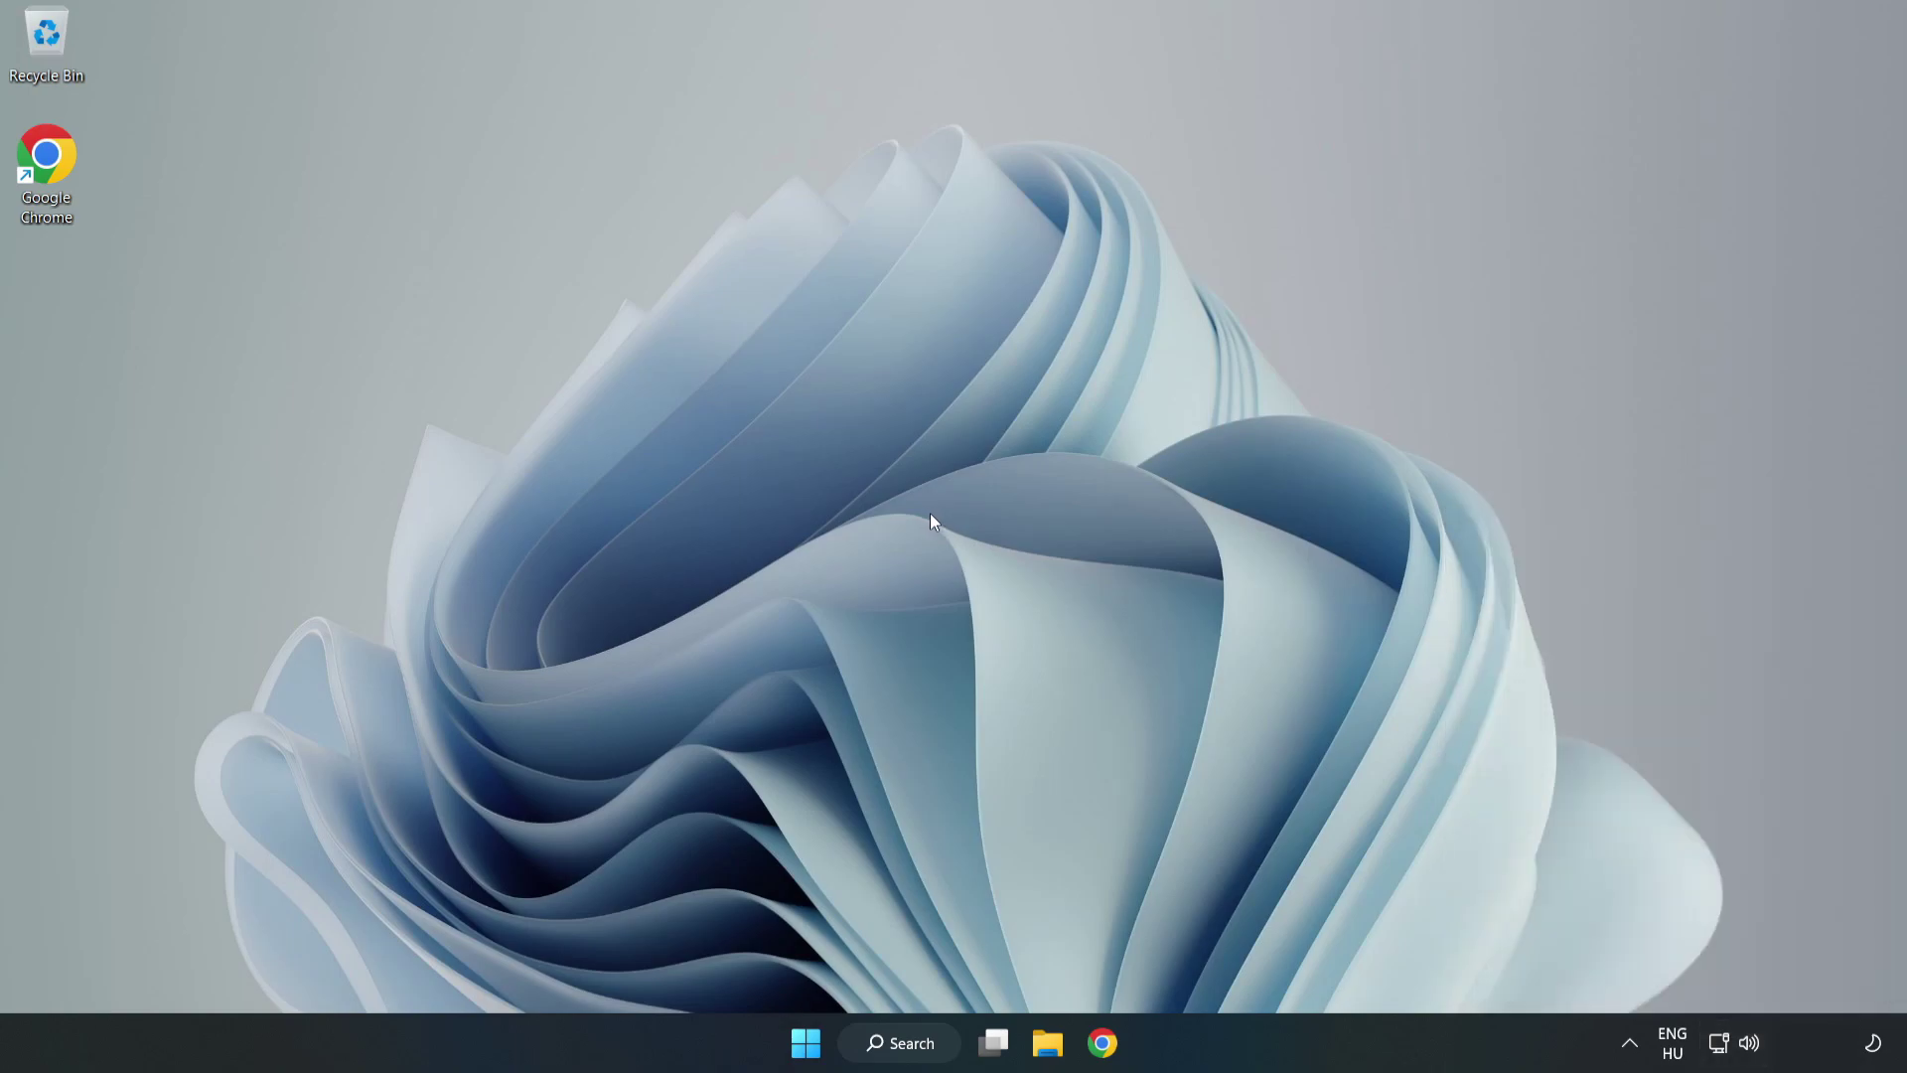
- Reset sound devices and app volumes to recommended defaults in Volume mixer, then close Settings
{"action": "right_click", "coordinate": [1751, 1045]}
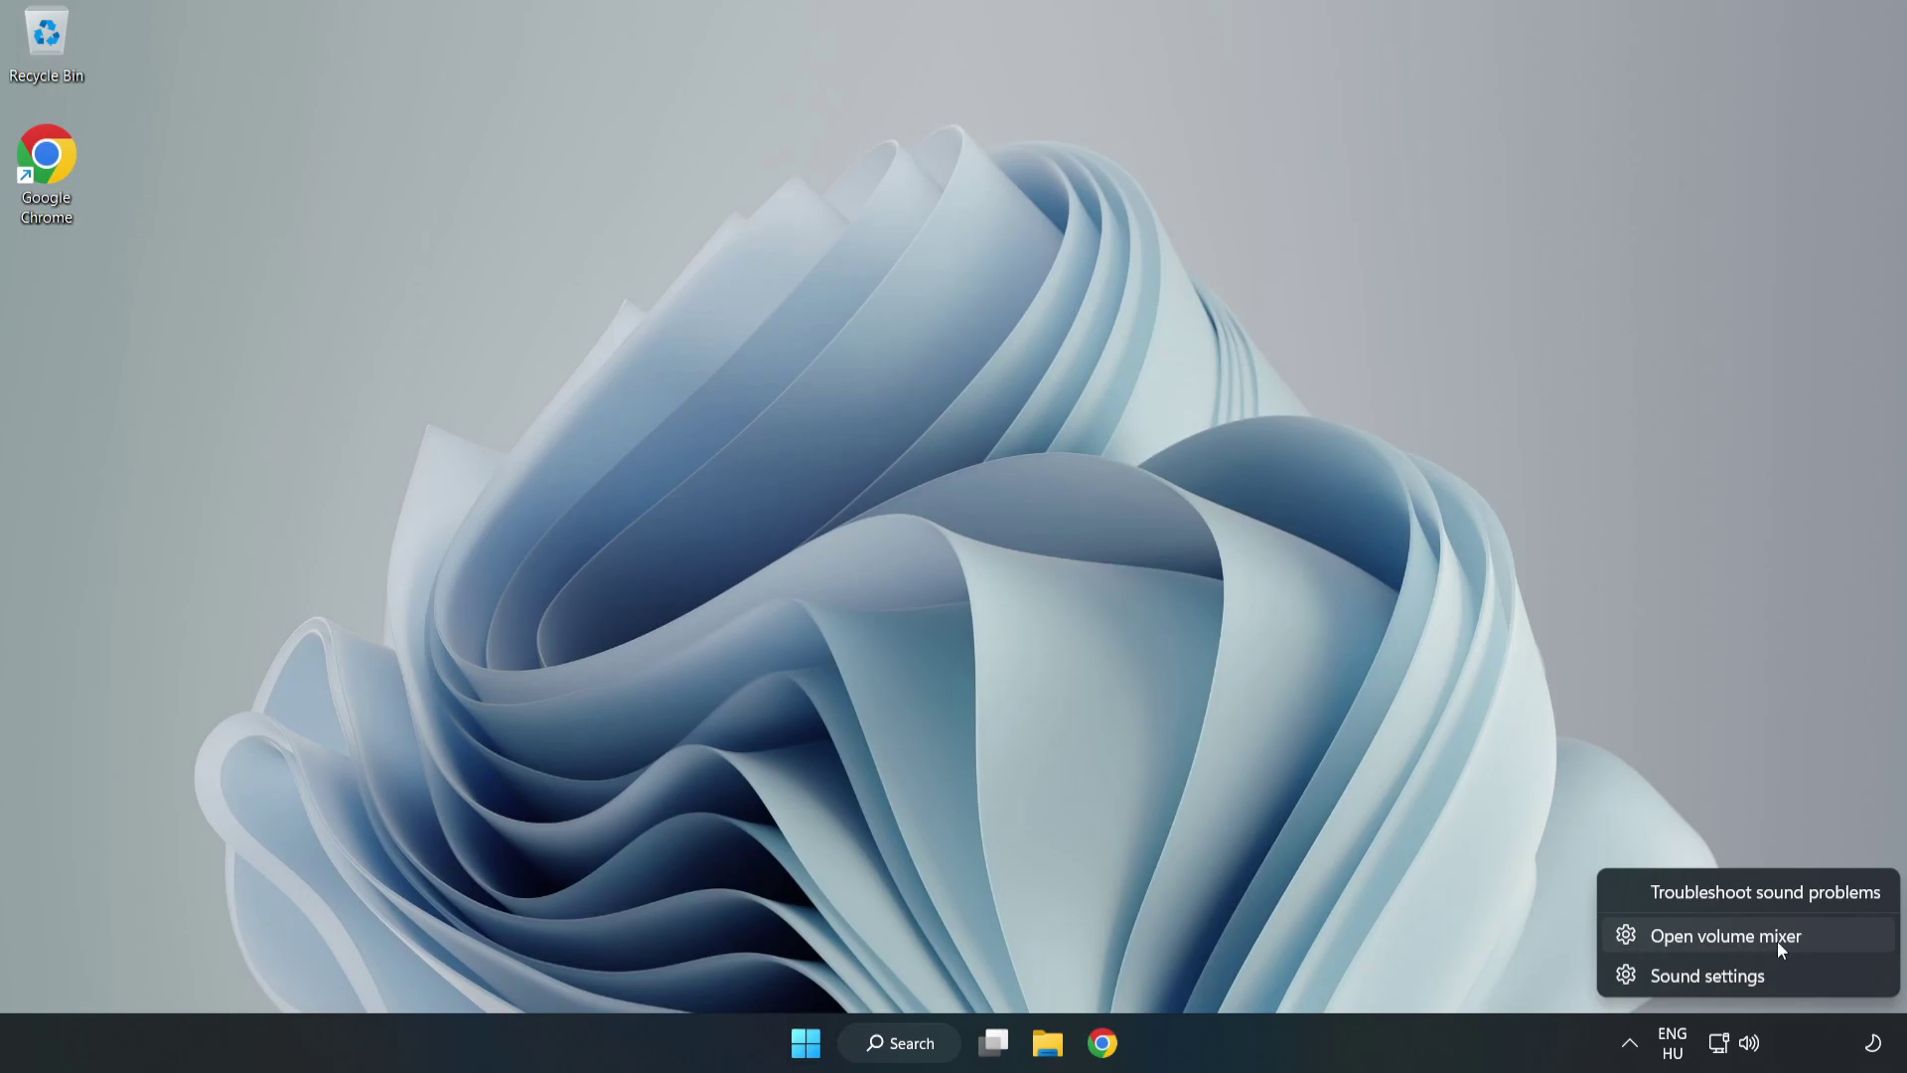
{"action": "left_click", "coordinate": [1829, 942]}
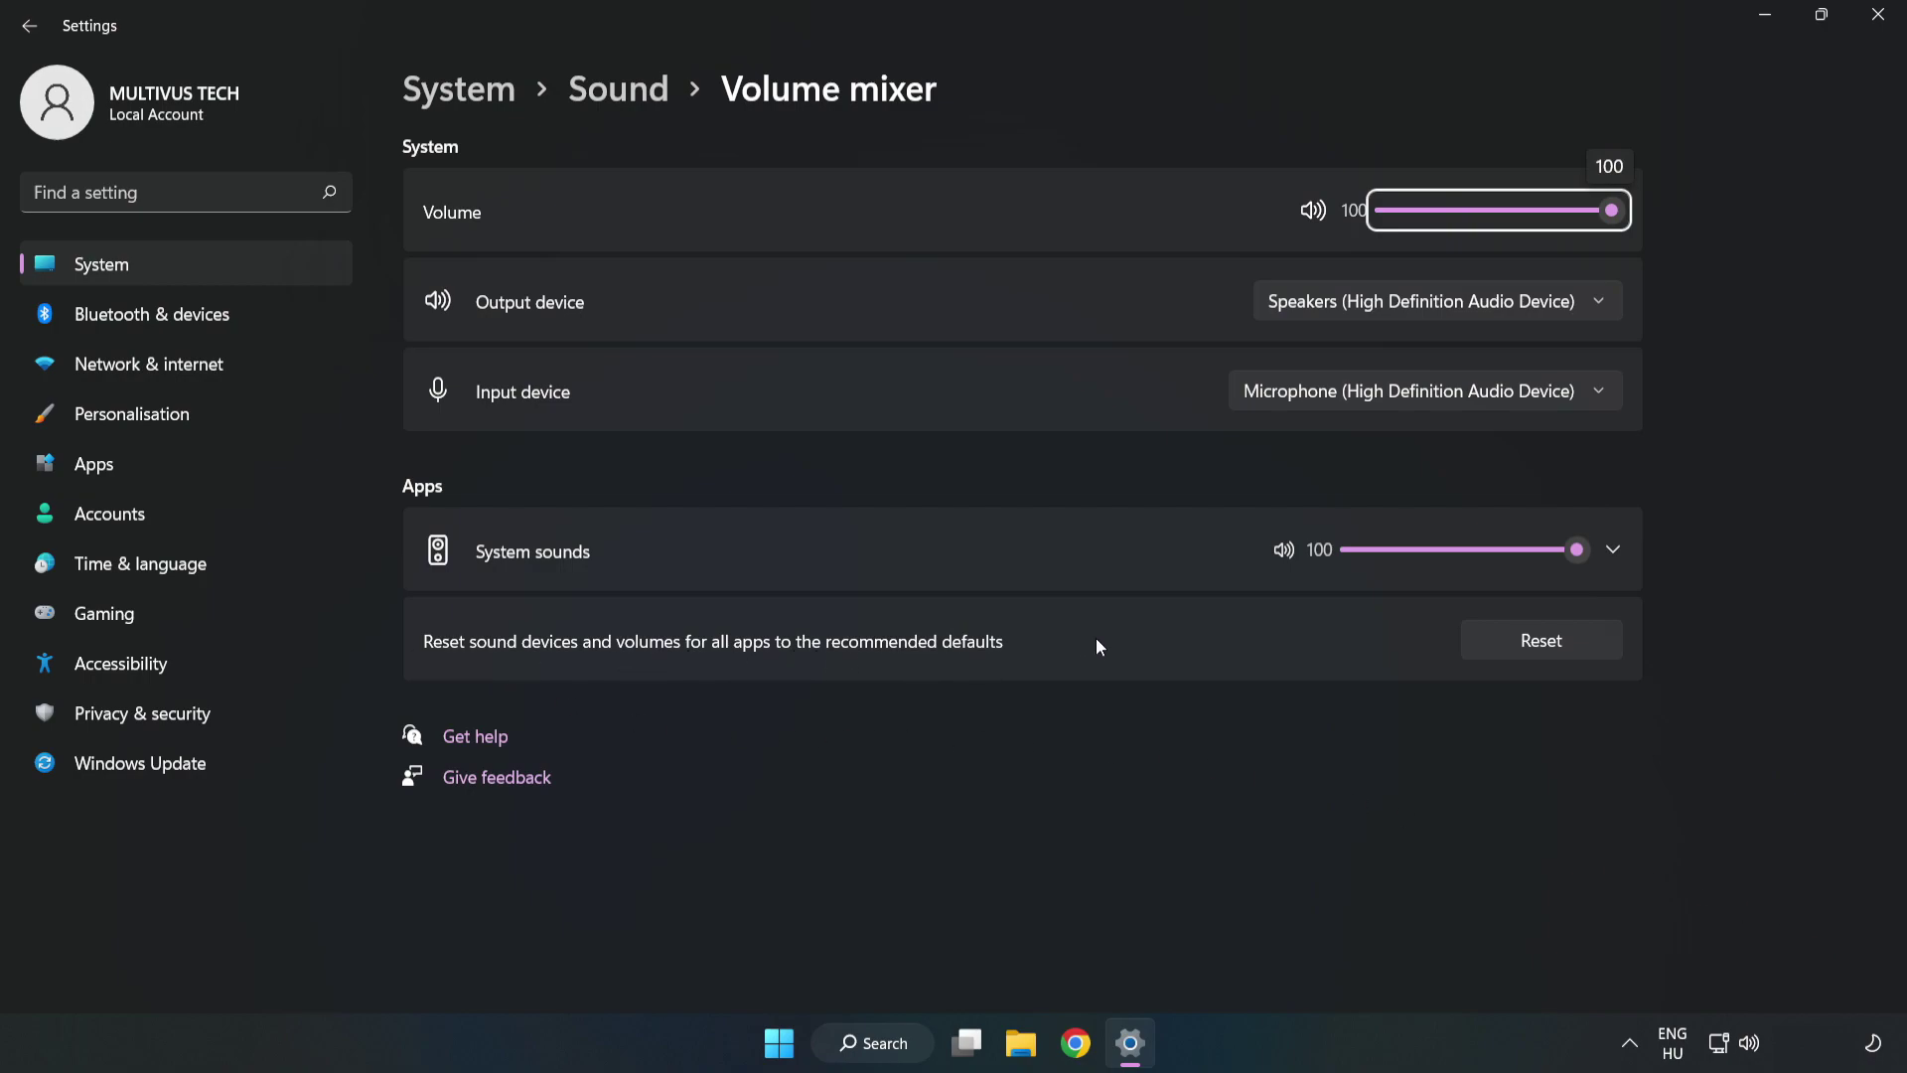
{"action": "left_click", "coordinate": [1563, 659]}
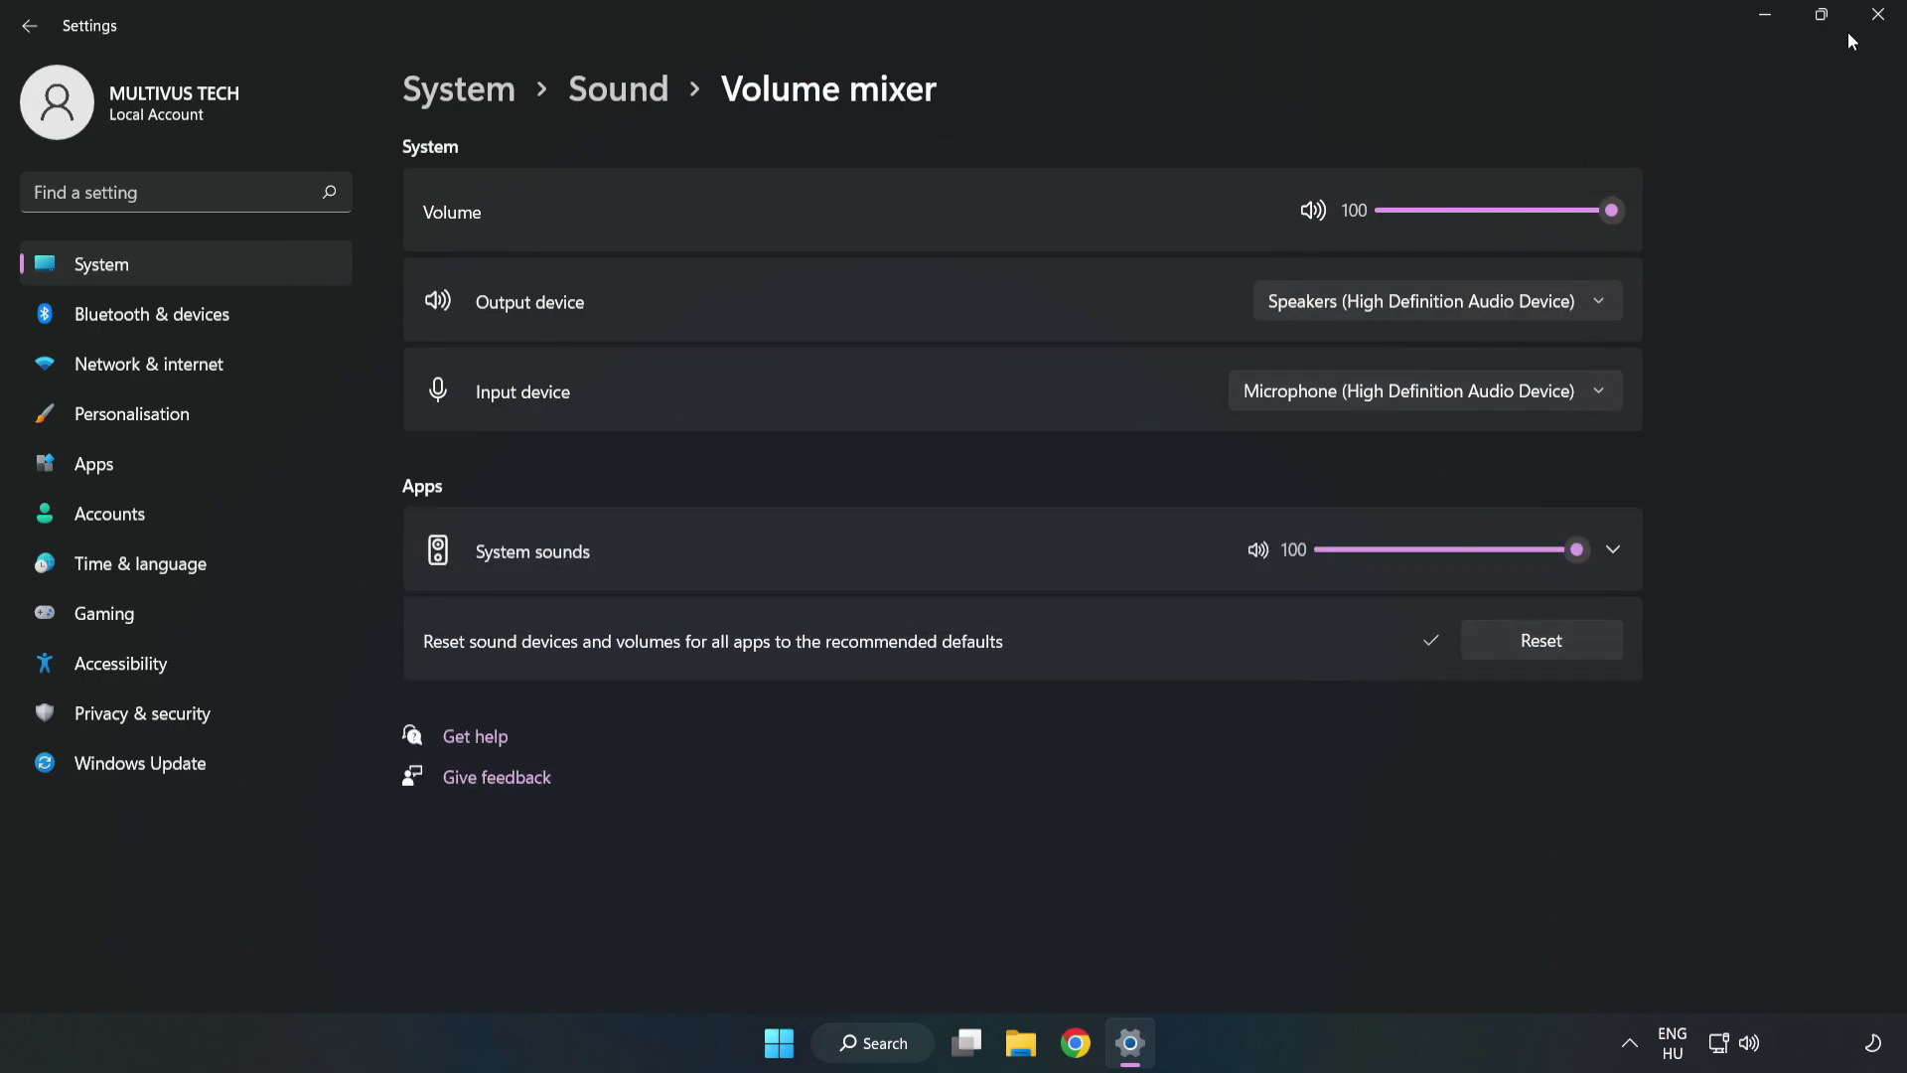
{"action": "left_click", "coordinate": [1874, 28]}
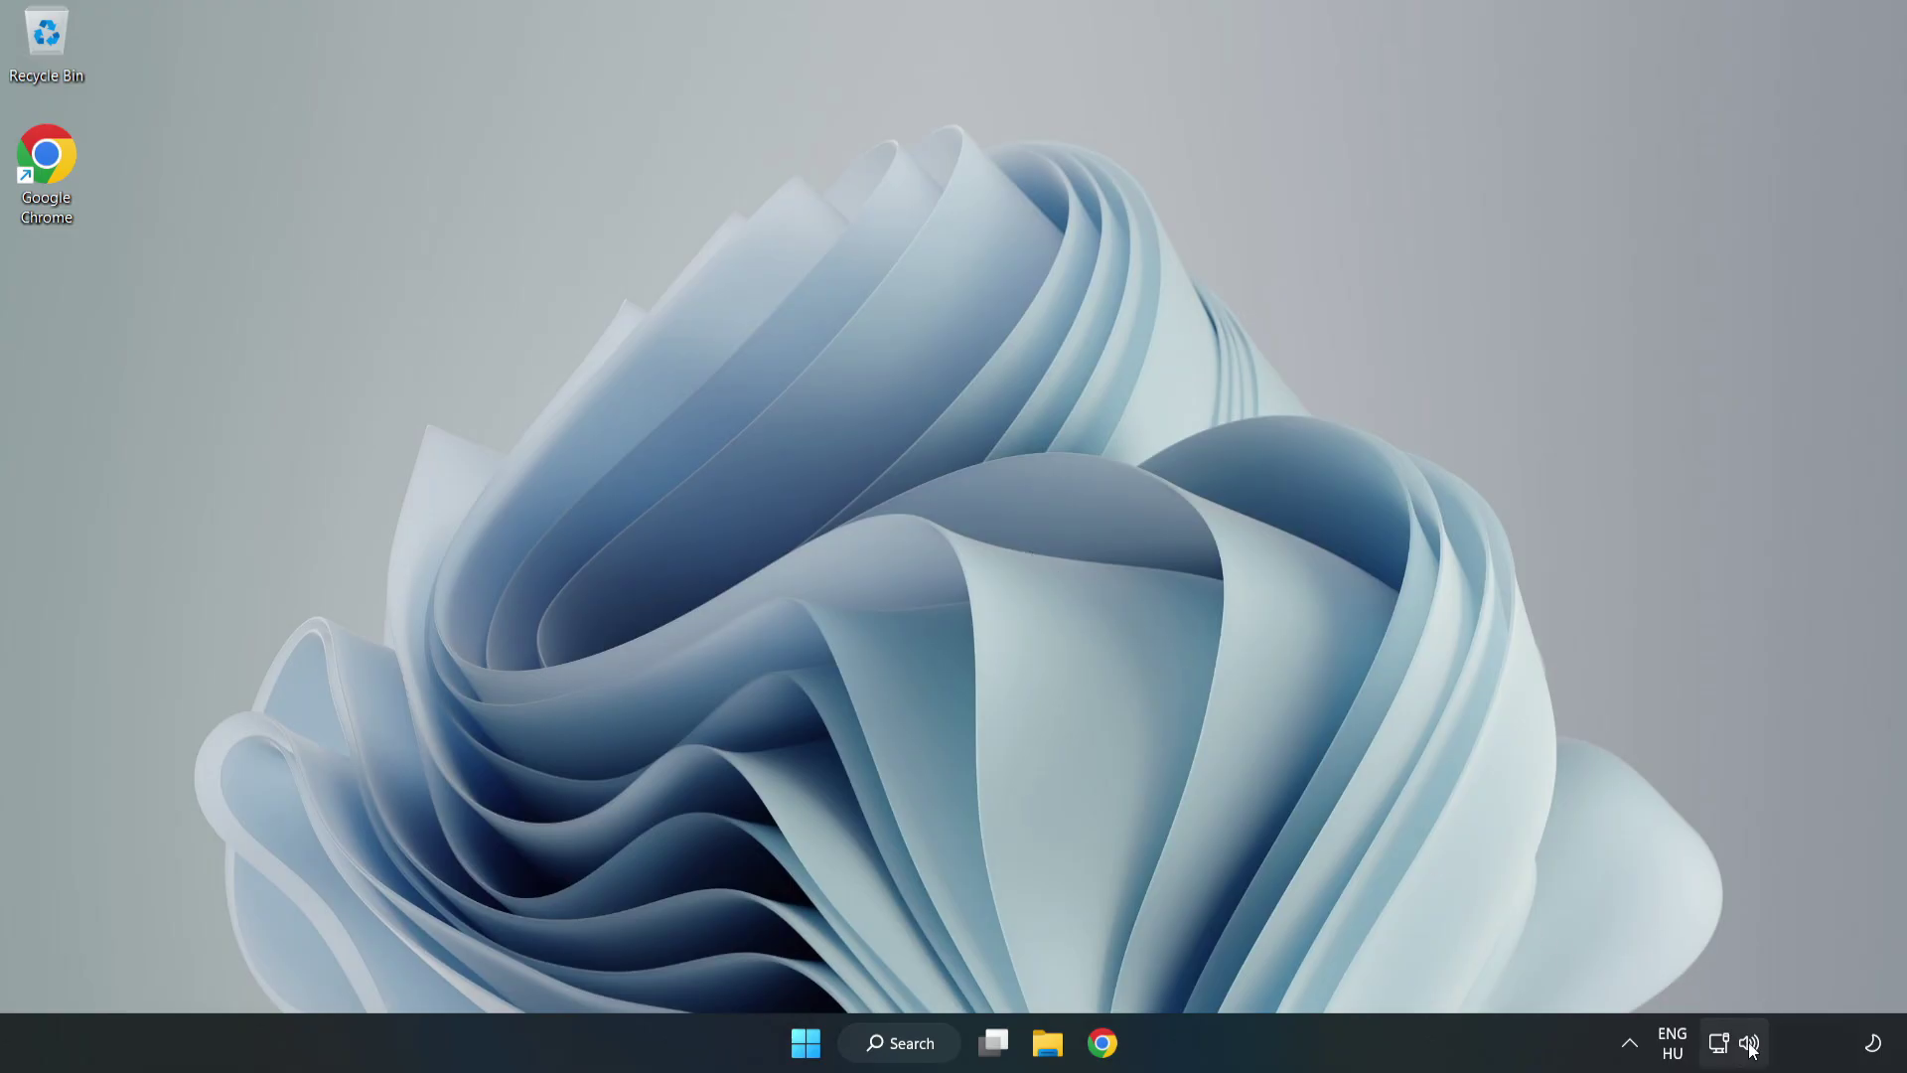
- Open Sound settings from the volume icon and scroll down to the Advanced section
{"action": "right_click", "coordinate": [1750, 1045]}
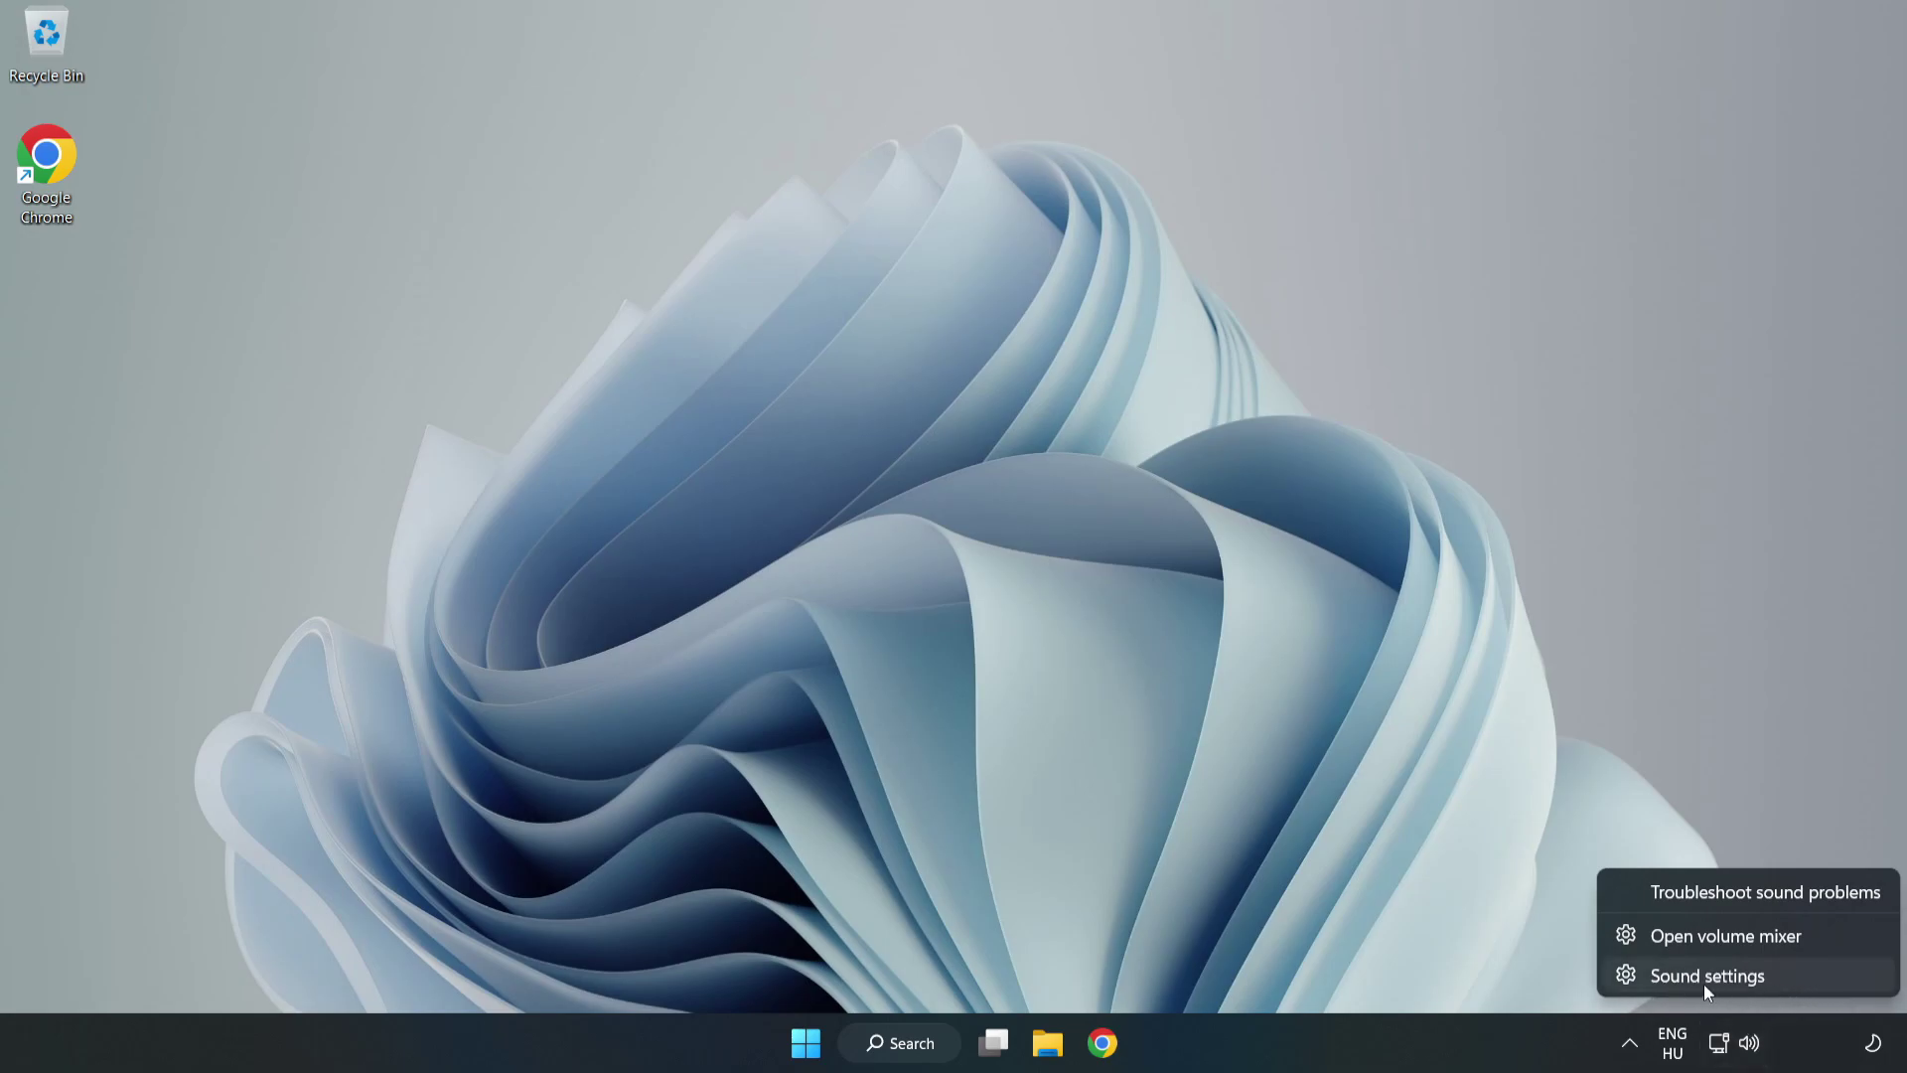
{"action": "left_click", "coordinate": [1776, 981]}
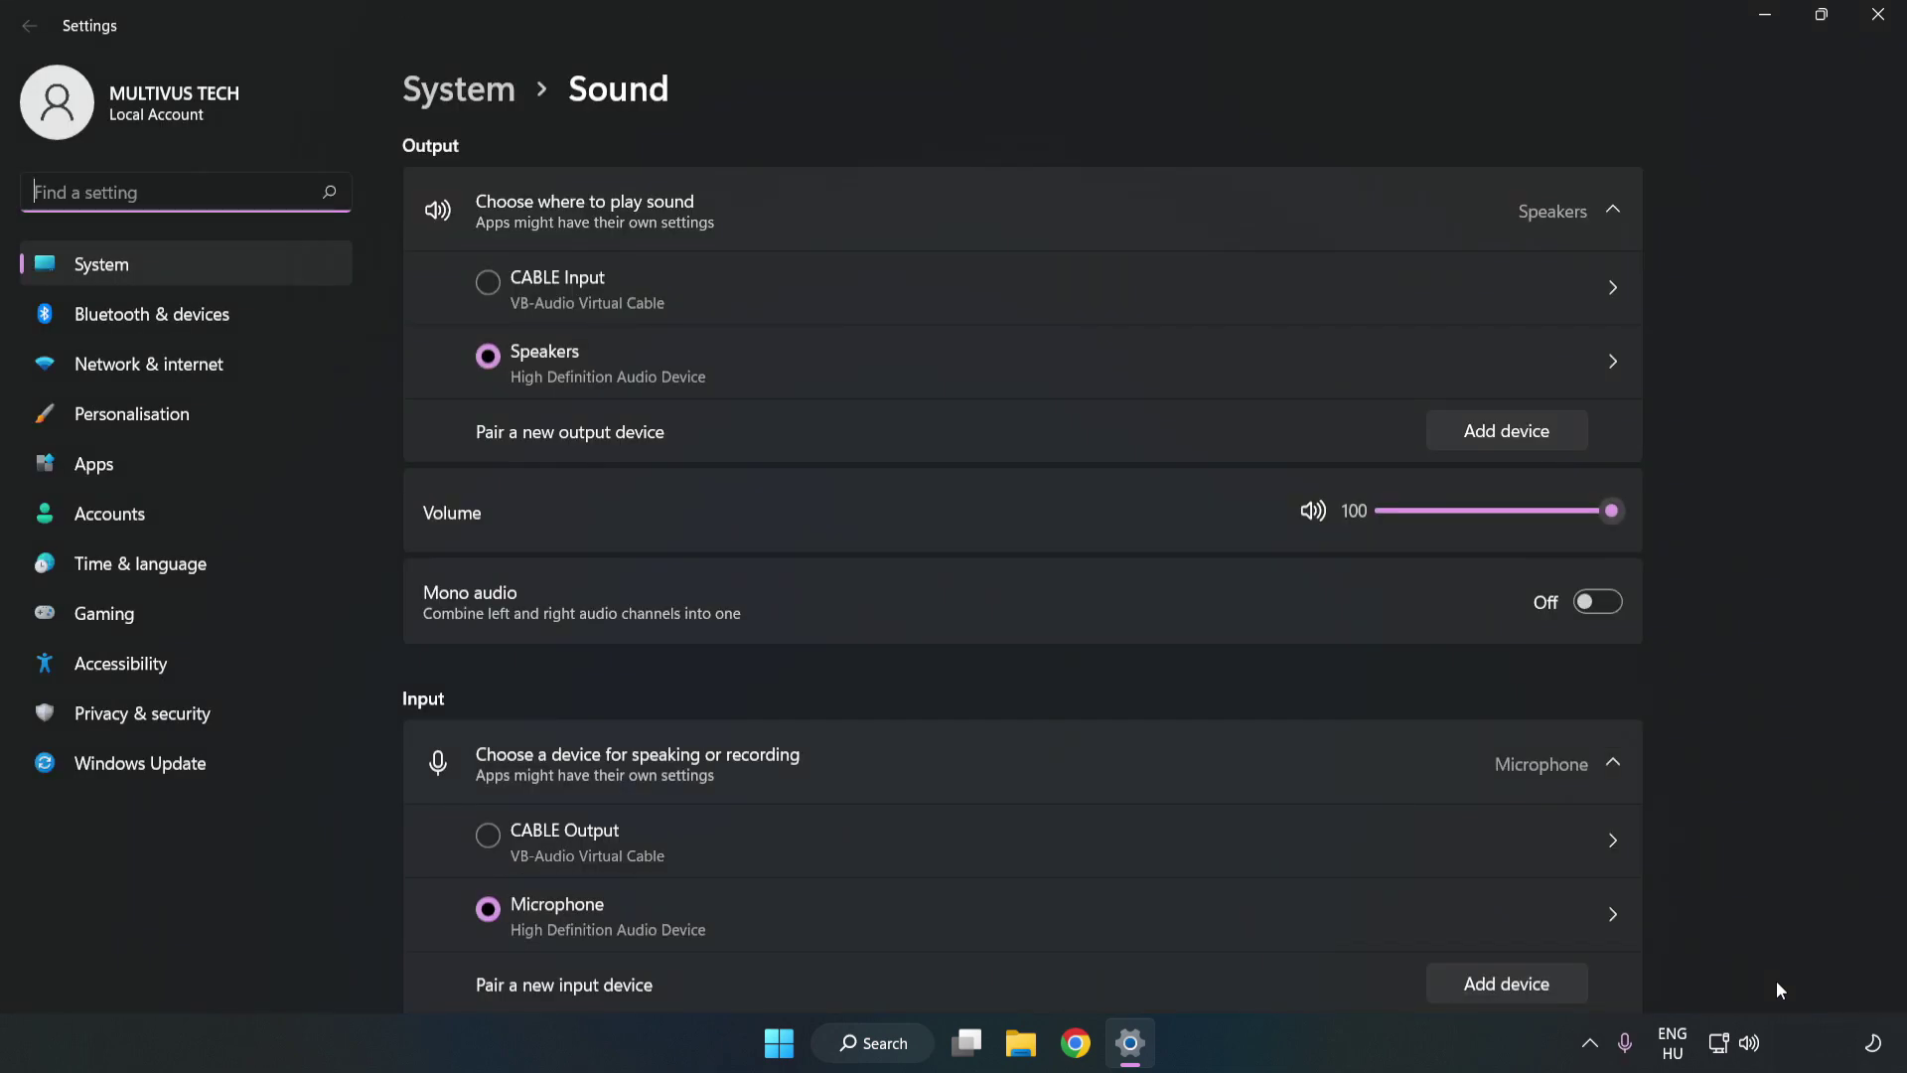
{"action": "left_click", "coordinate": [1611, 511]}
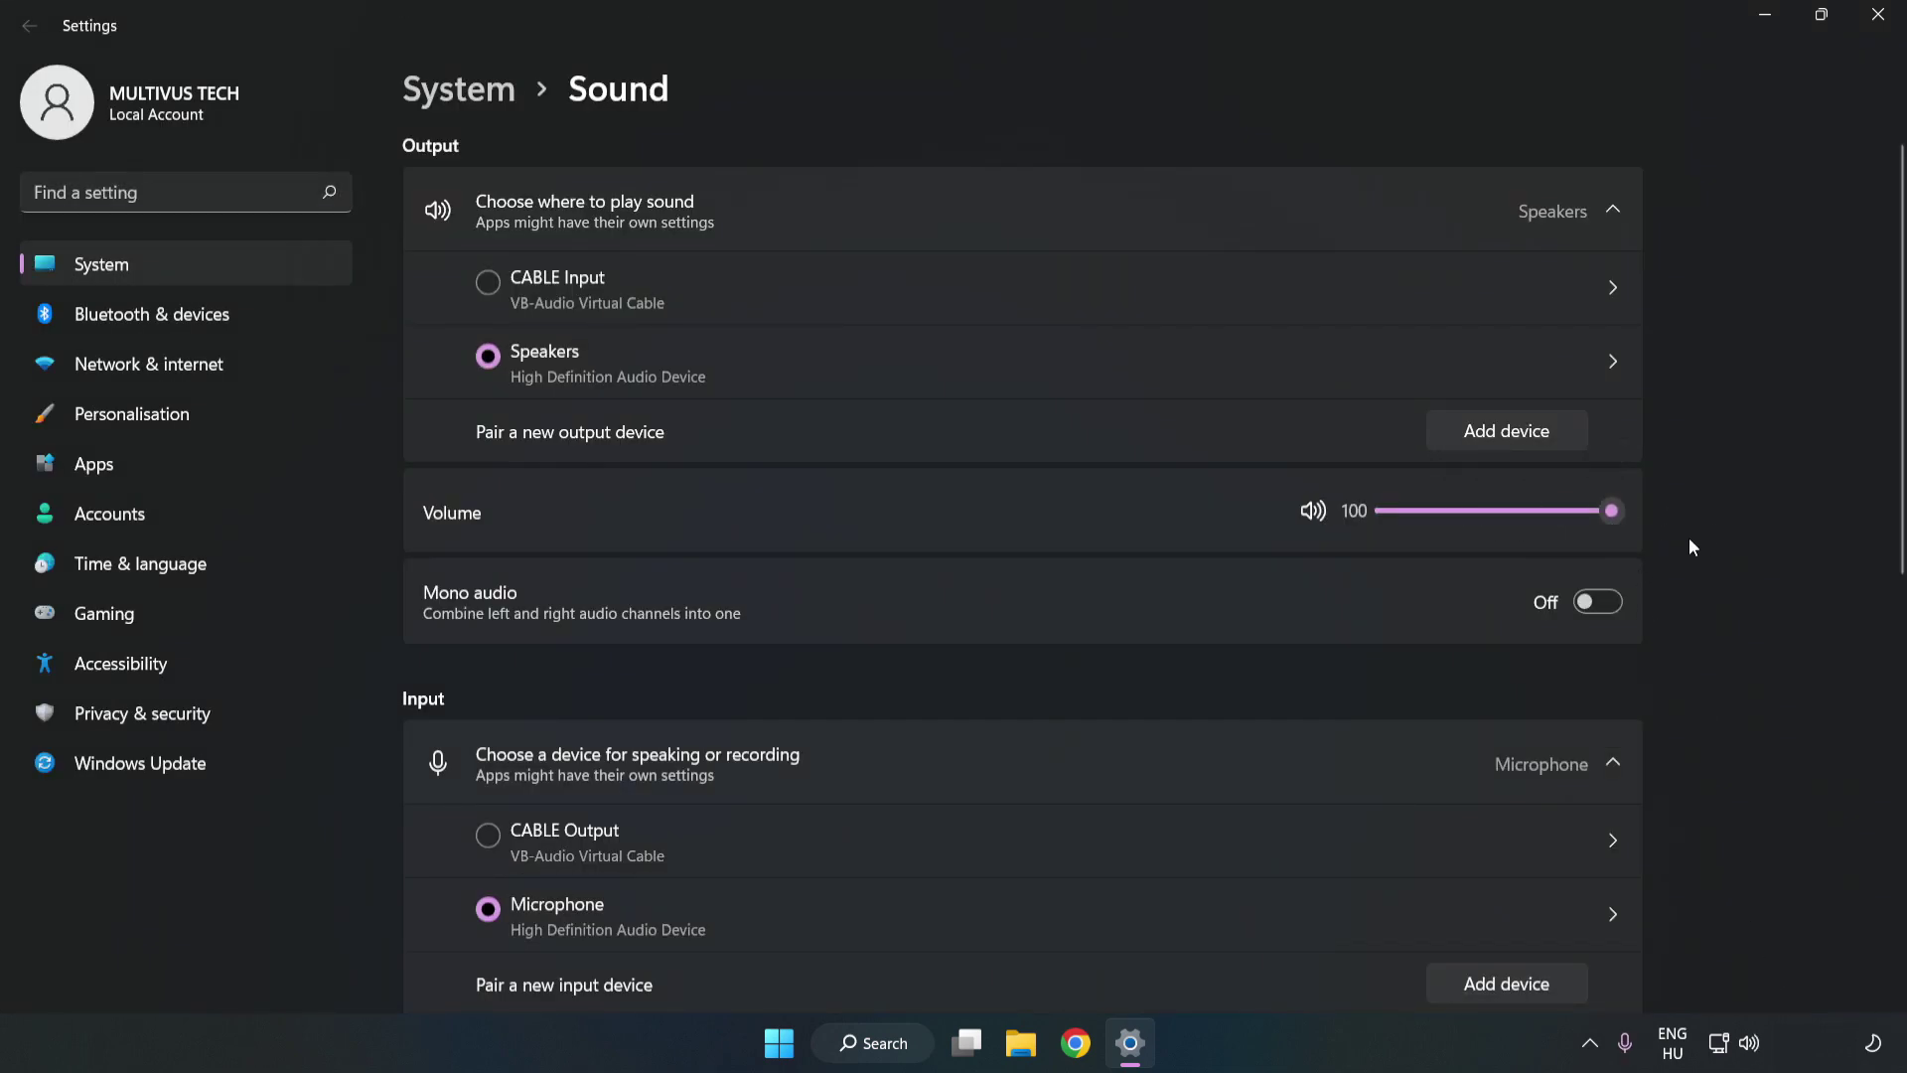
{"action": "scroll", "coordinate": [1857, 475], "scroll_direction": "down", "scroll_amount": 5}
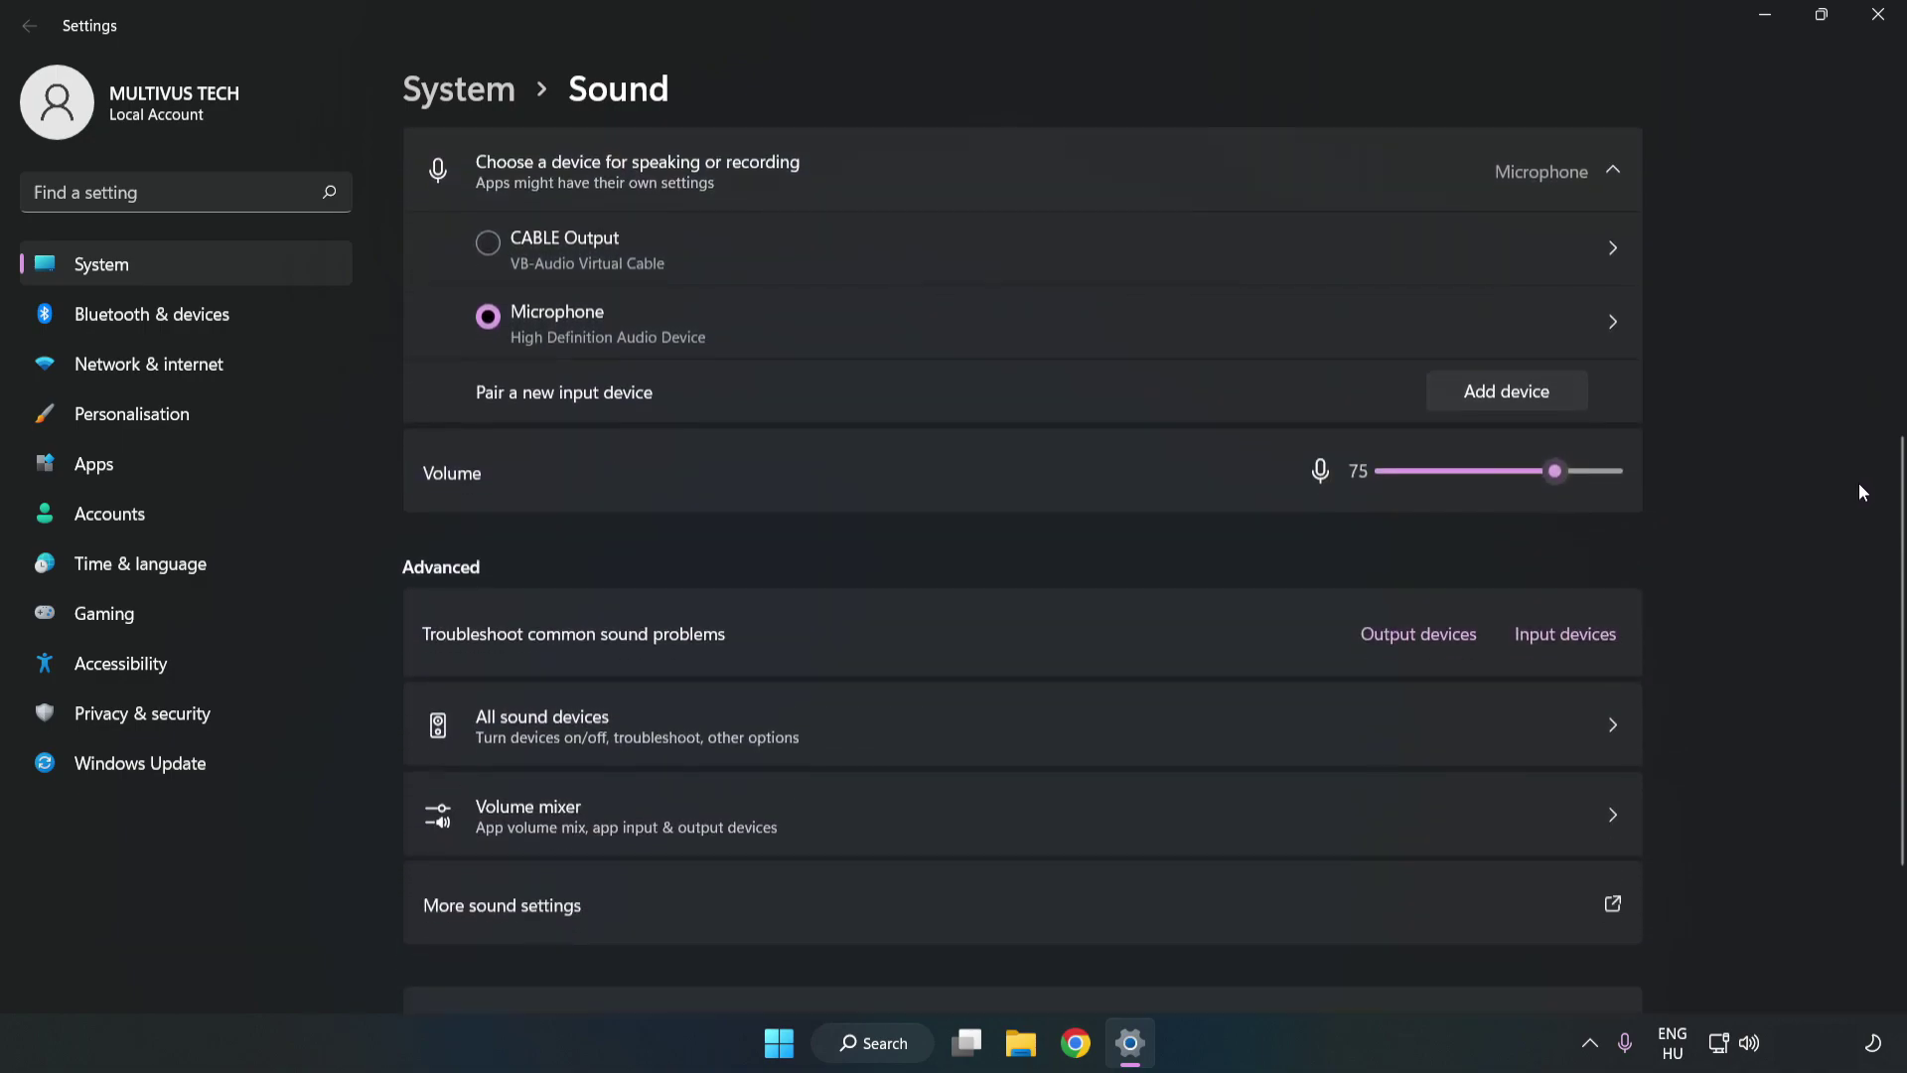
{"action": "scroll", "coordinate": [1860, 491], "scroll_direction": "down", "scroll_amount": 1}
{"action": "scroll", "coordinate": [1857, 492], "scroll_direction": "down", "scroll_amount": 2}
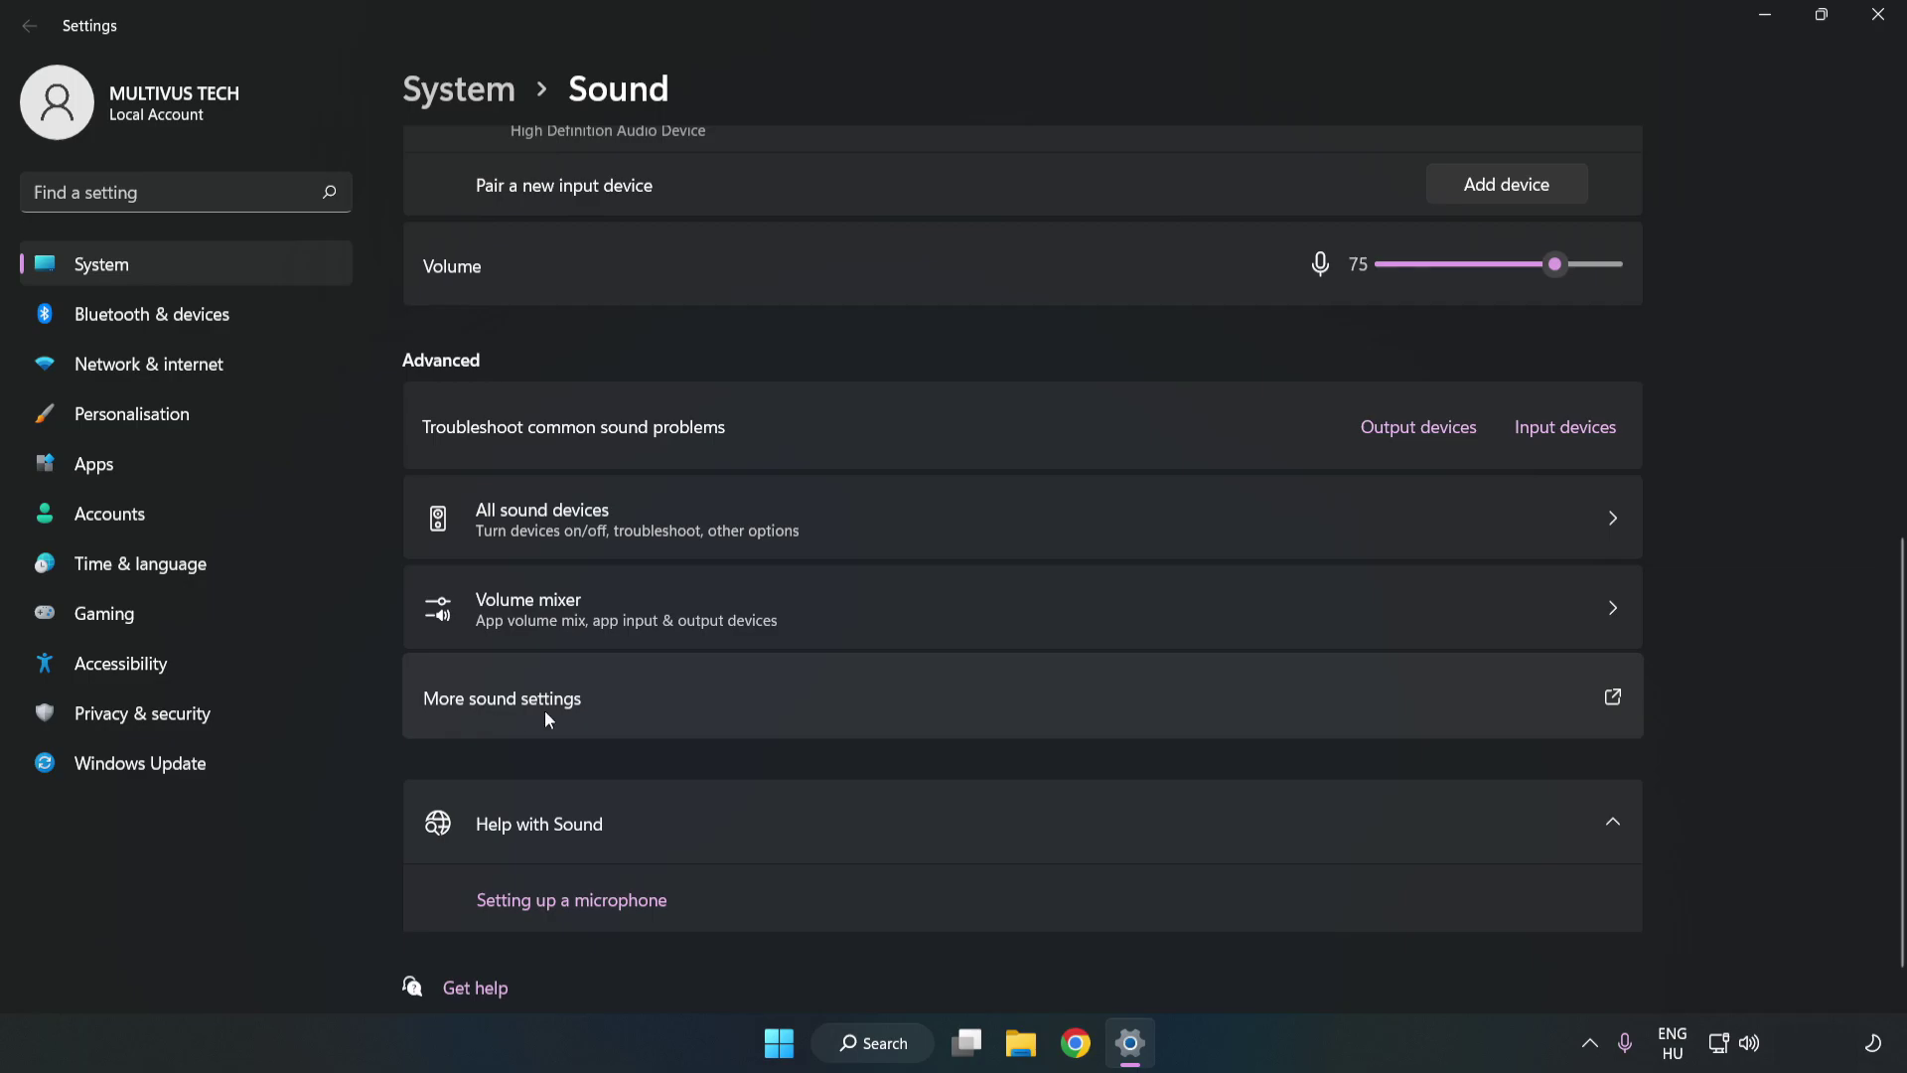
- In the classic Sound panel, disable the CABLE Input playback device and select Speakers
{"action": "left_click", "coordinate": [831, 714]}
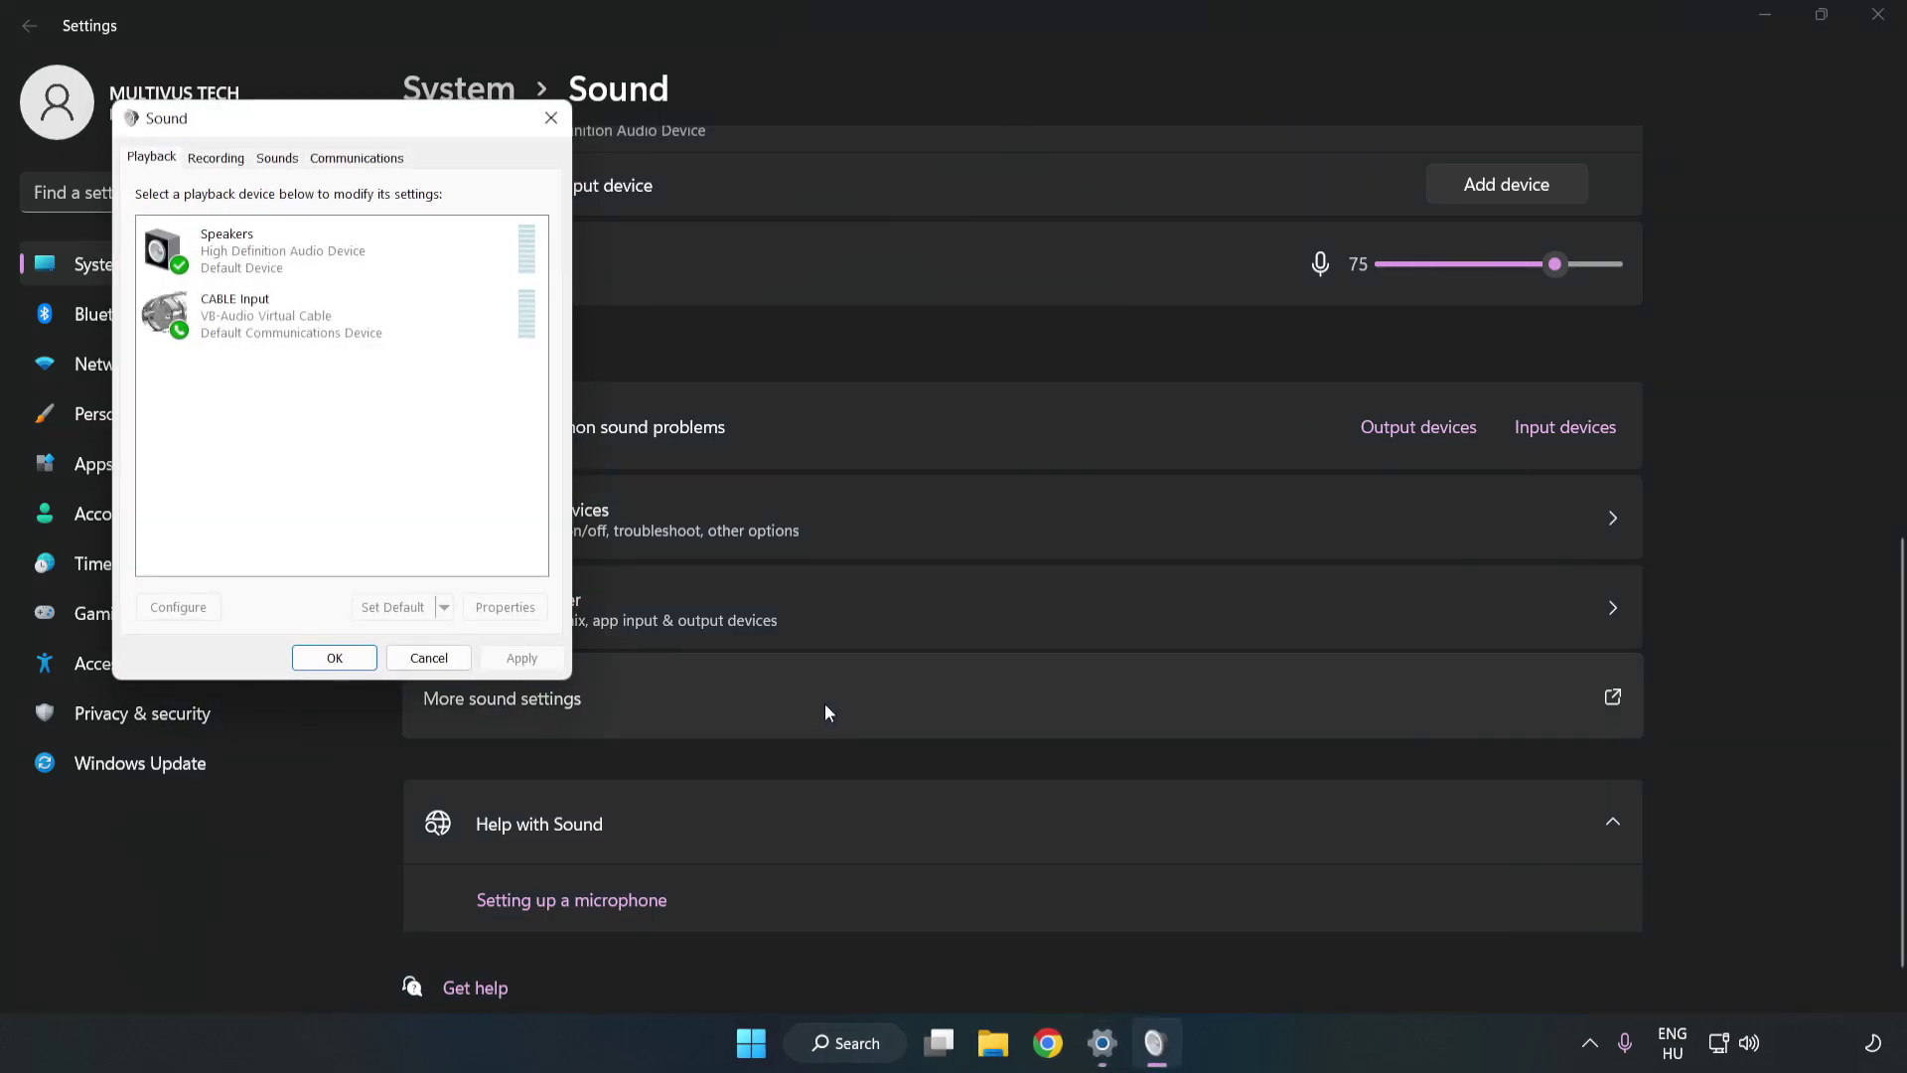
{"action": "left_click_drag", "start_coordinate": [402, 127], "coordinate": [985, 246]}
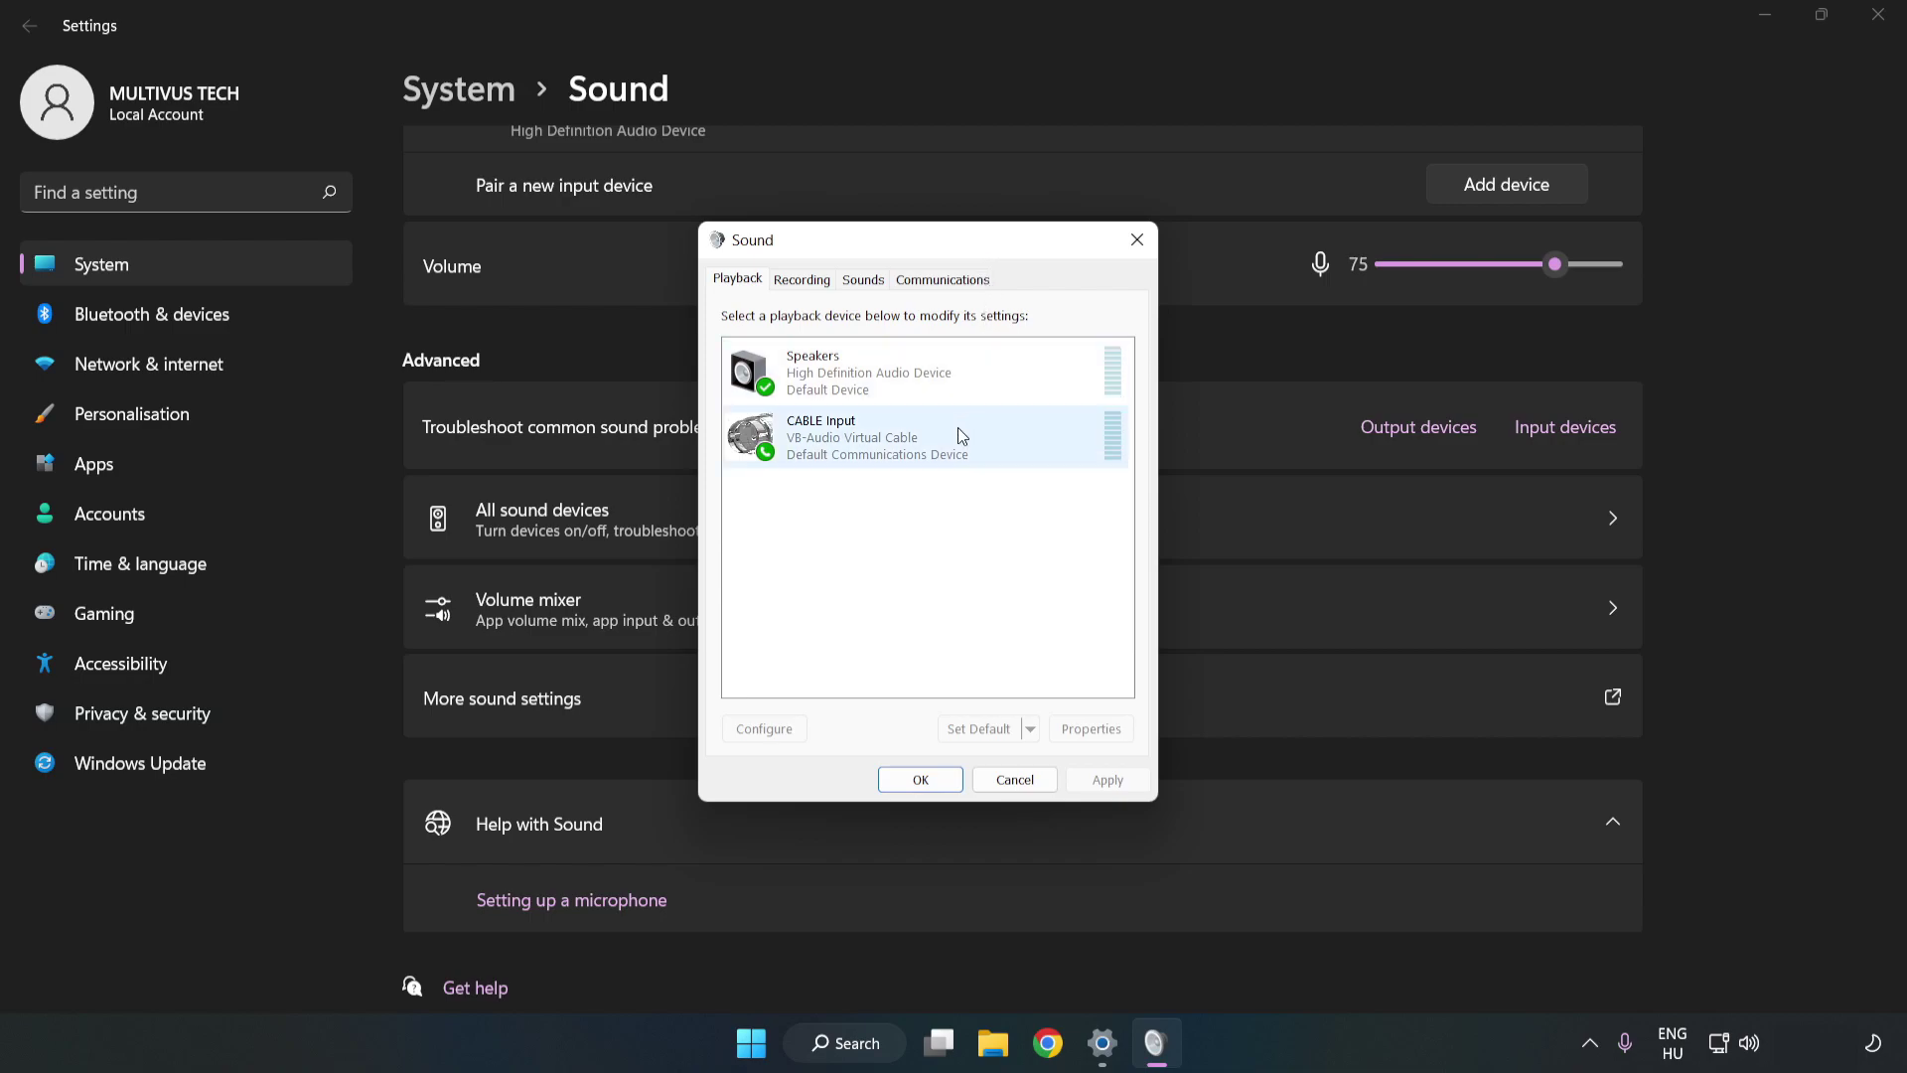
{"action": "left_click", "coordinate": [759, 438]}
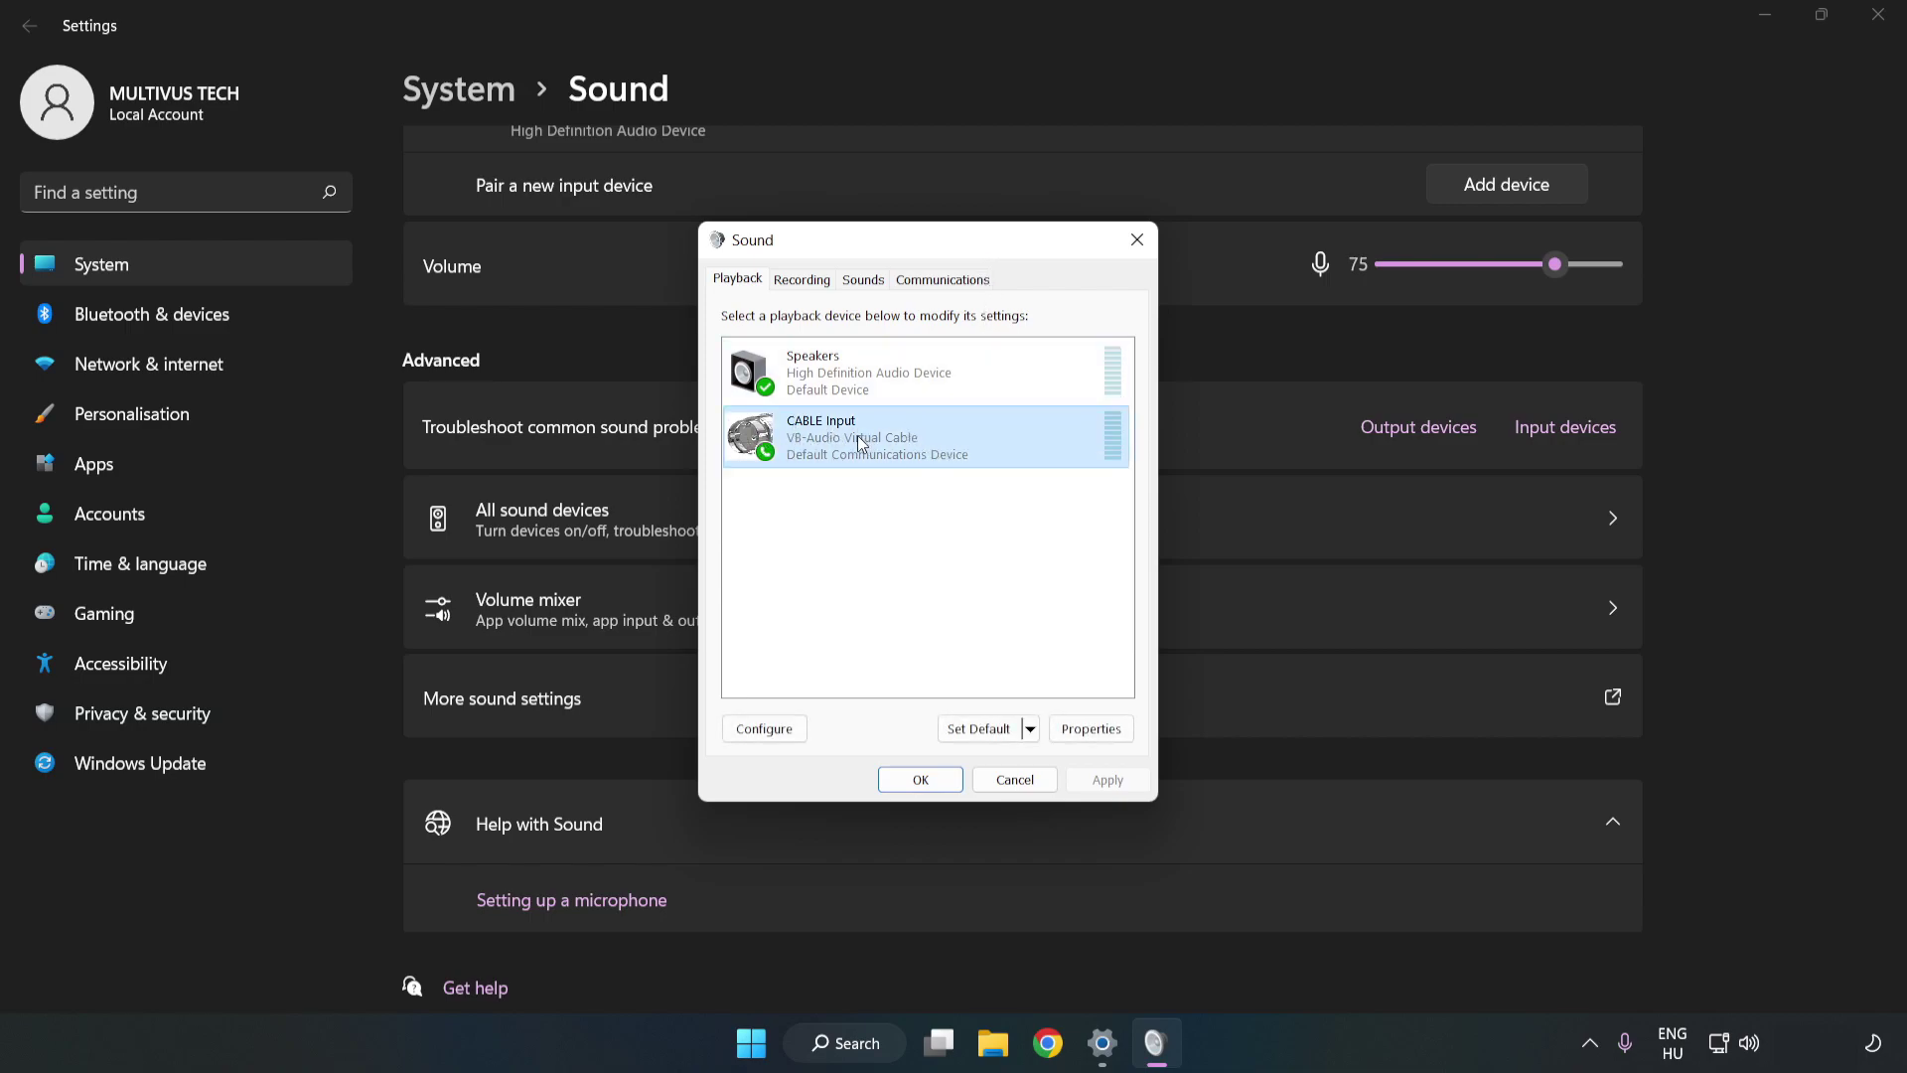
{"action": "right_click", "coordinate": [955, 437]}
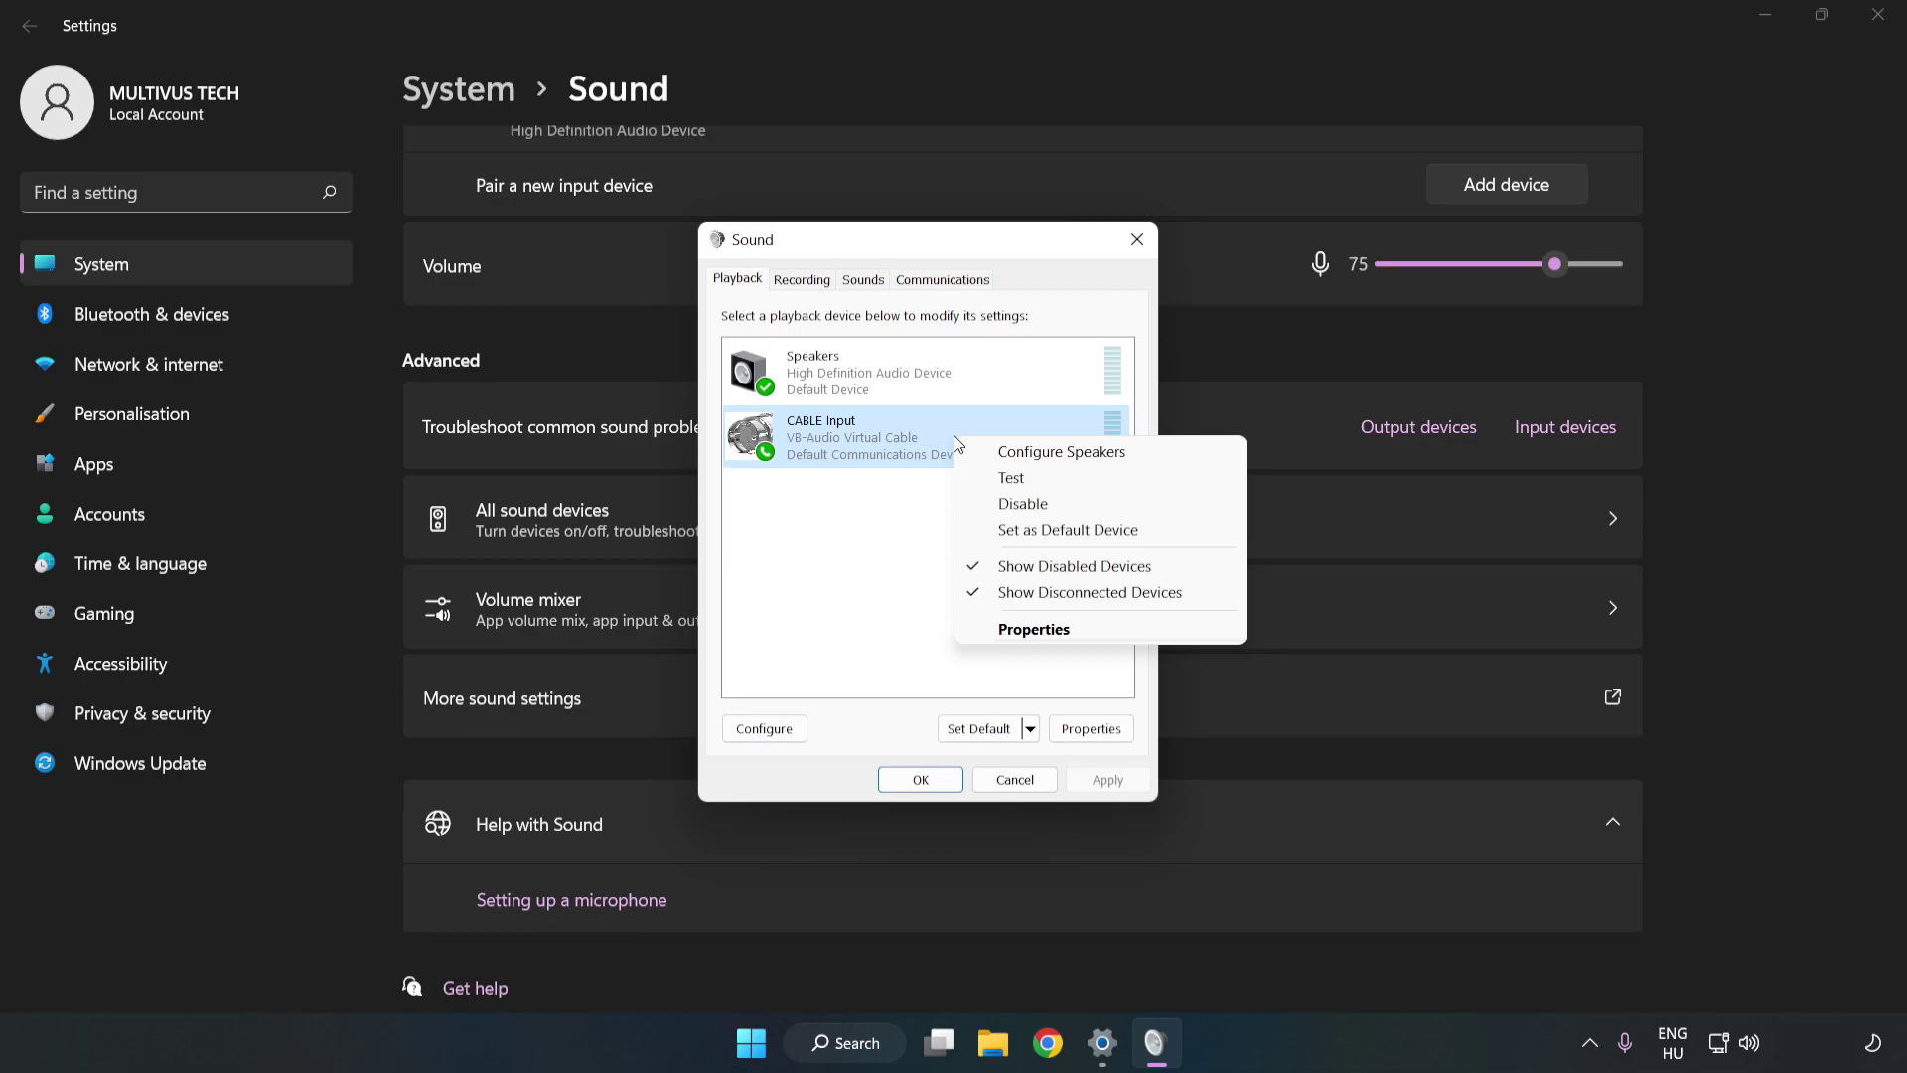
{"action": "left_click", "coordinate": [1067, 509]}
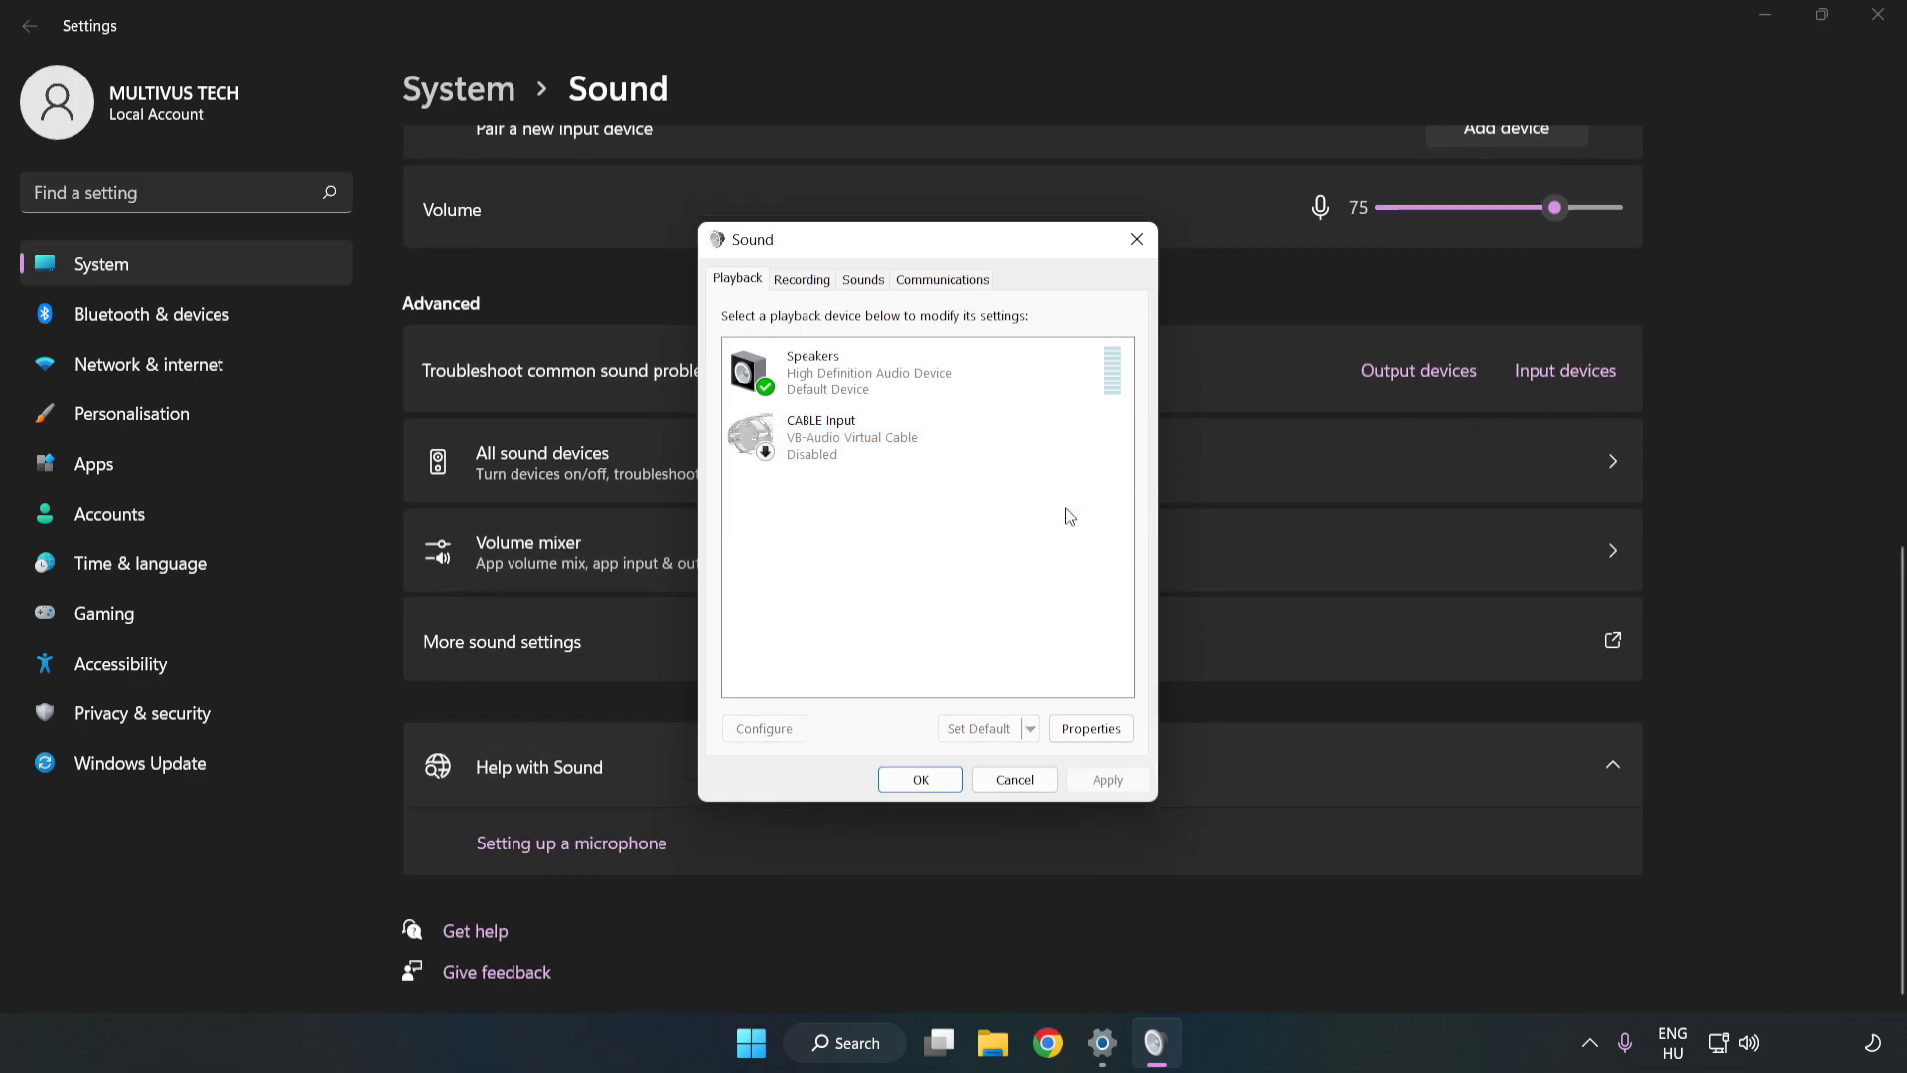
{"action": "left_click", "coordinate": [834, 402]}
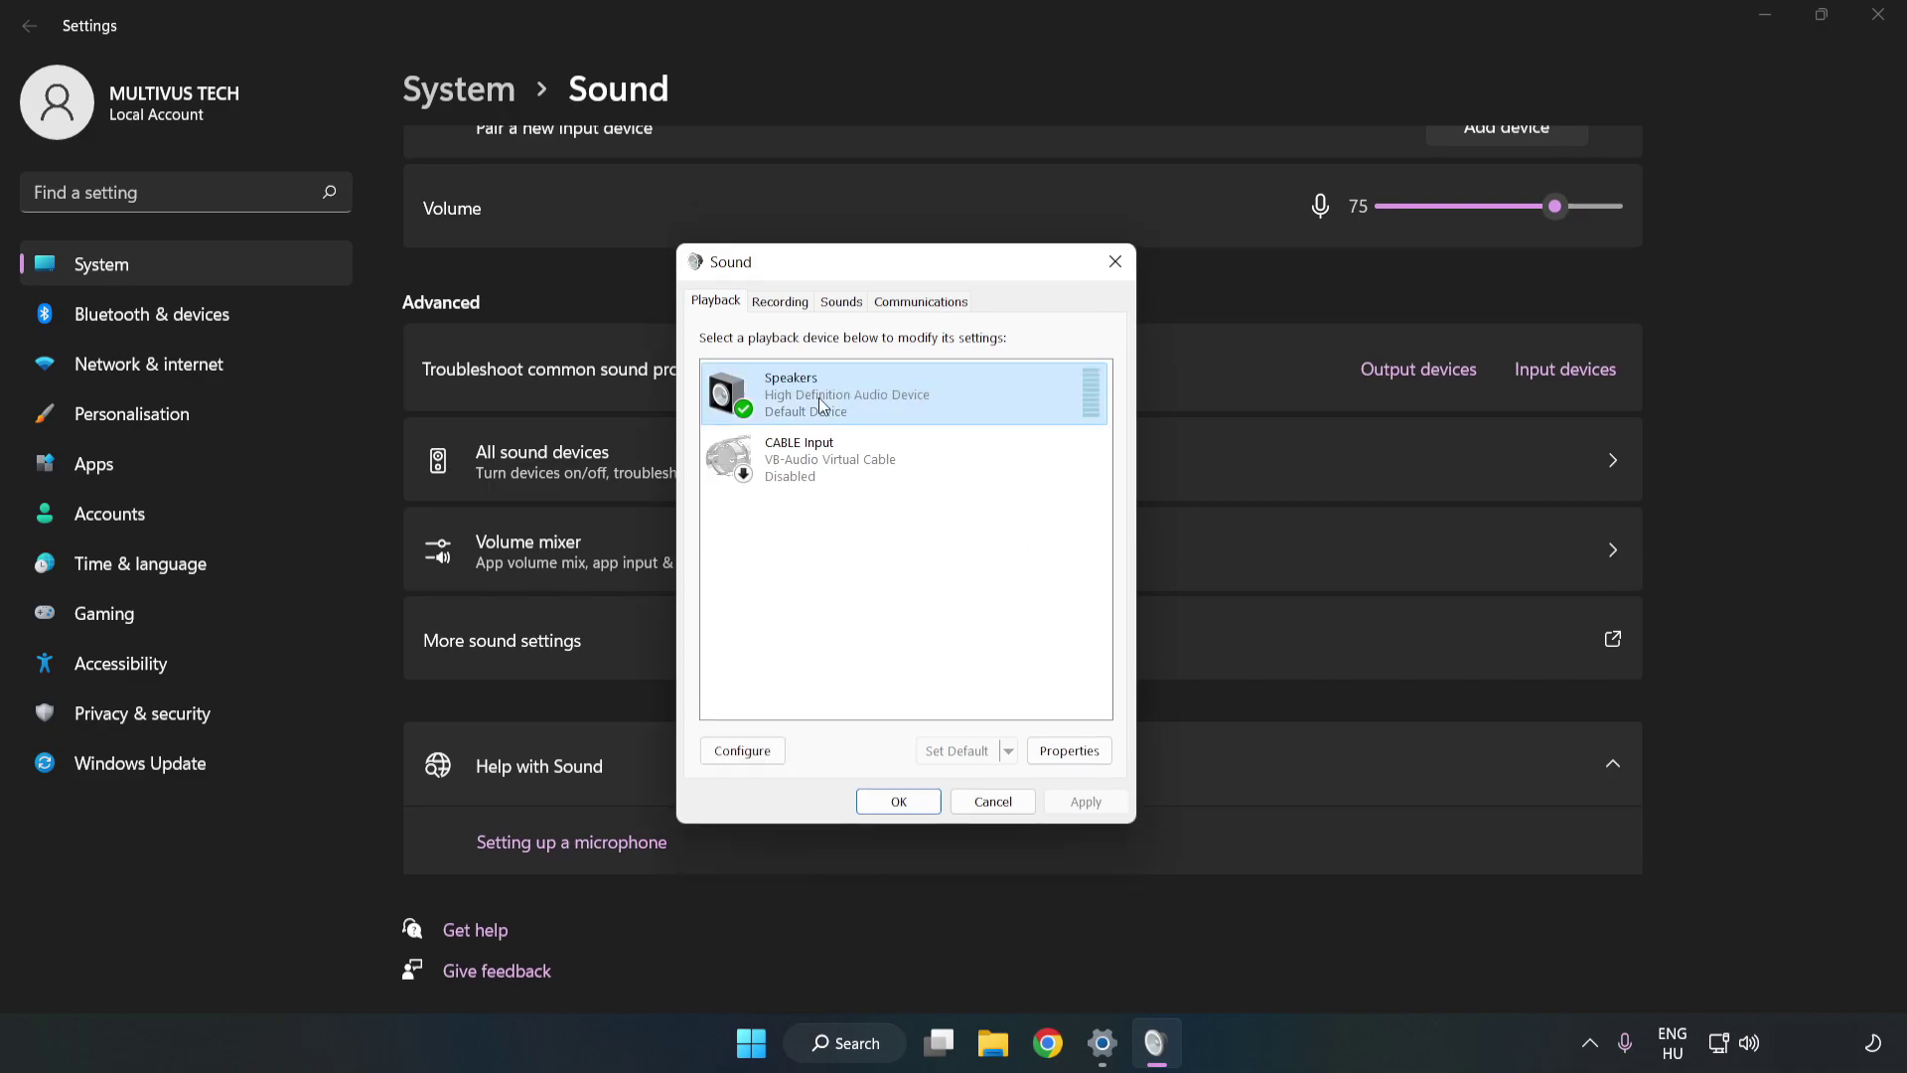
{"action": "right_click", "coordinate": [973, 393]}
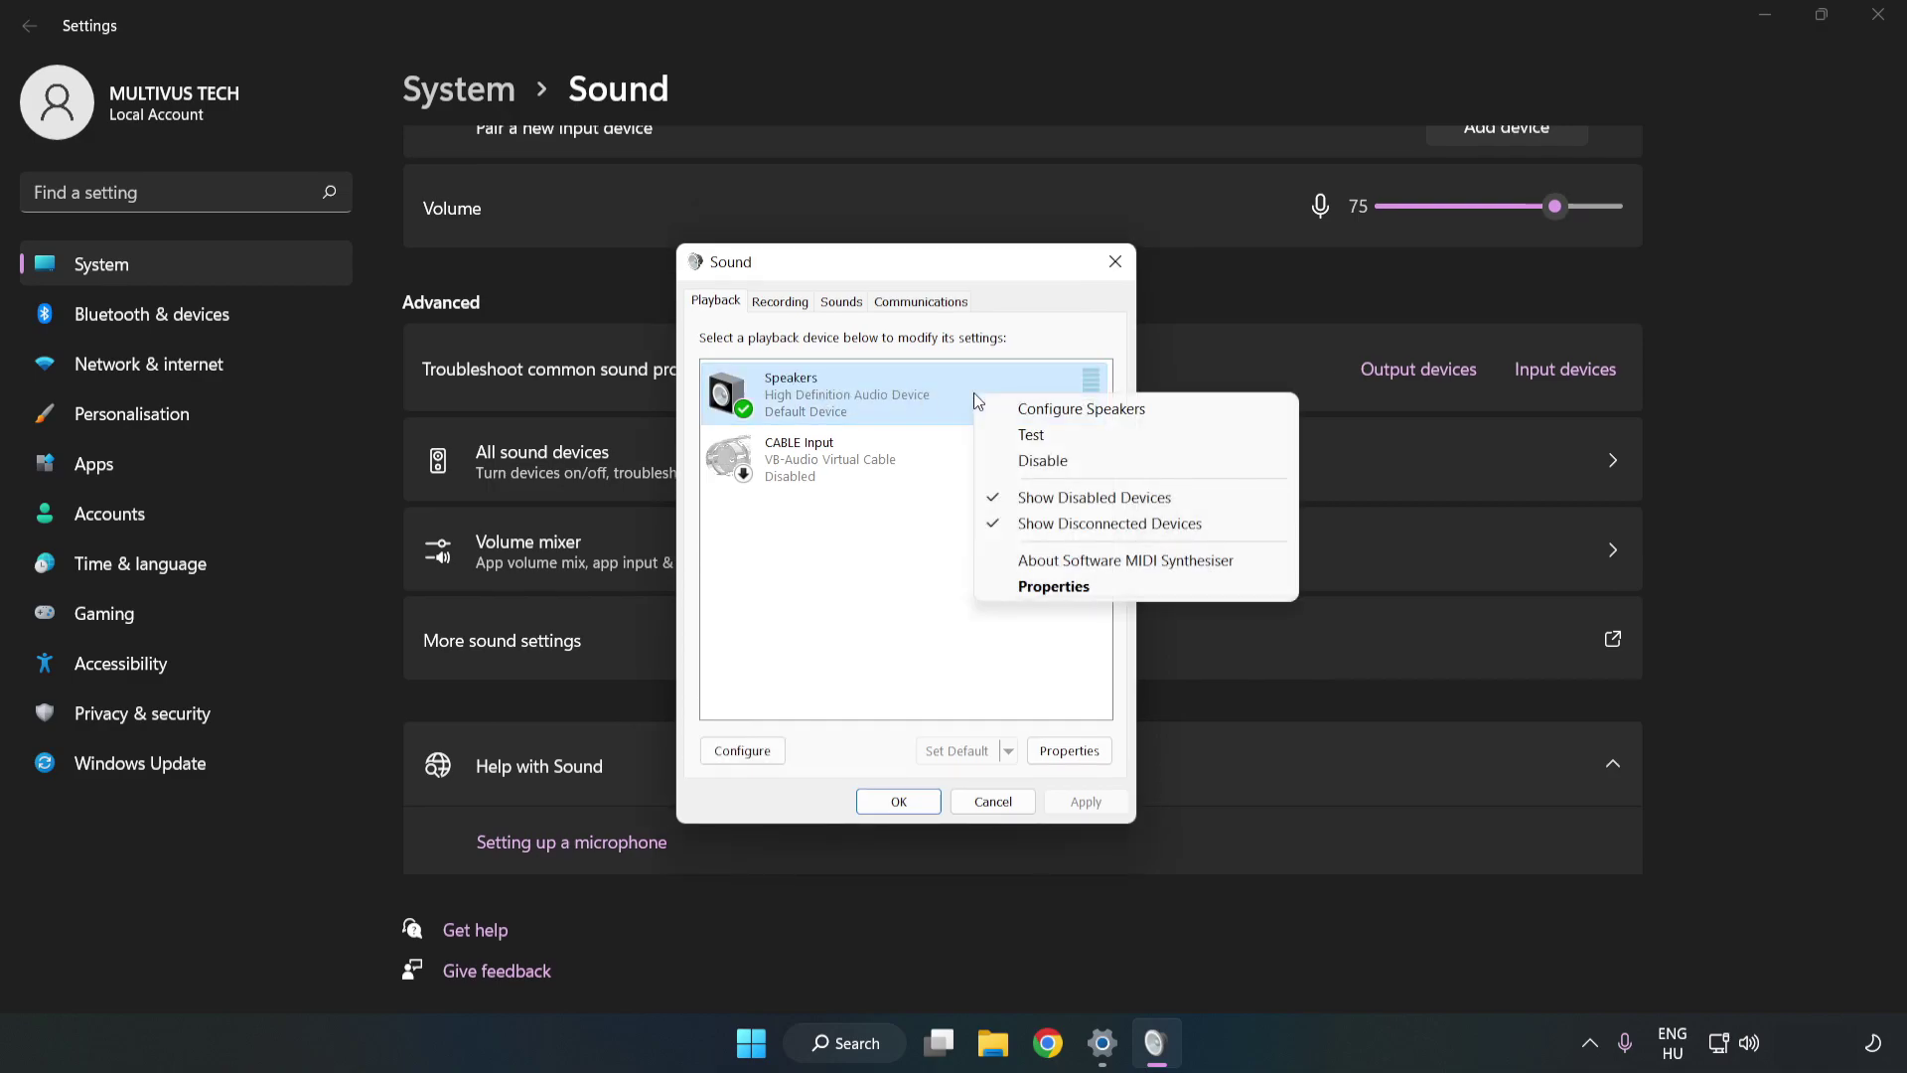
- Configure the speakers as 7.1 Surround with all optional and full-range speakers enabled
{"action": "left_click", "coordinate": [1085, 409]}
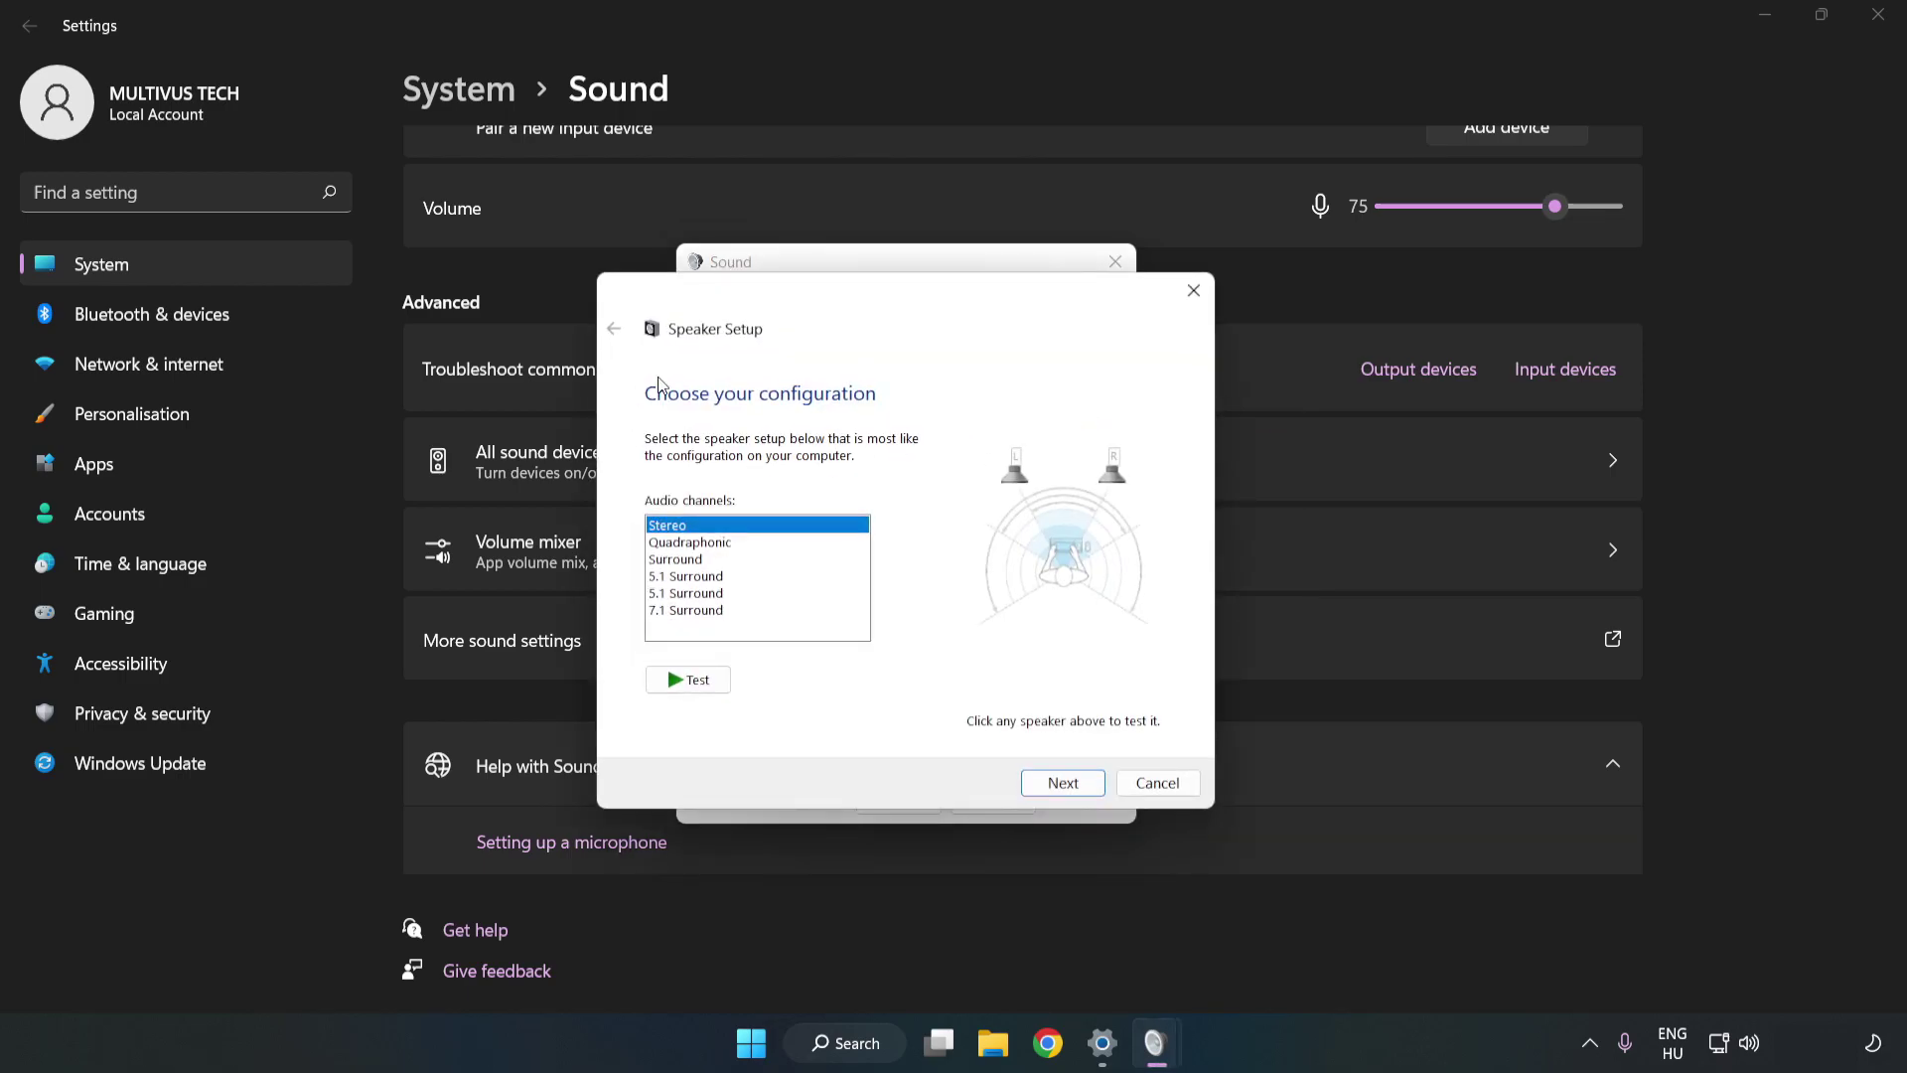
{"action": "left_click", "coordinate": [705, 546]}
{"action": "left_click", "coordinate": [706, 612]}
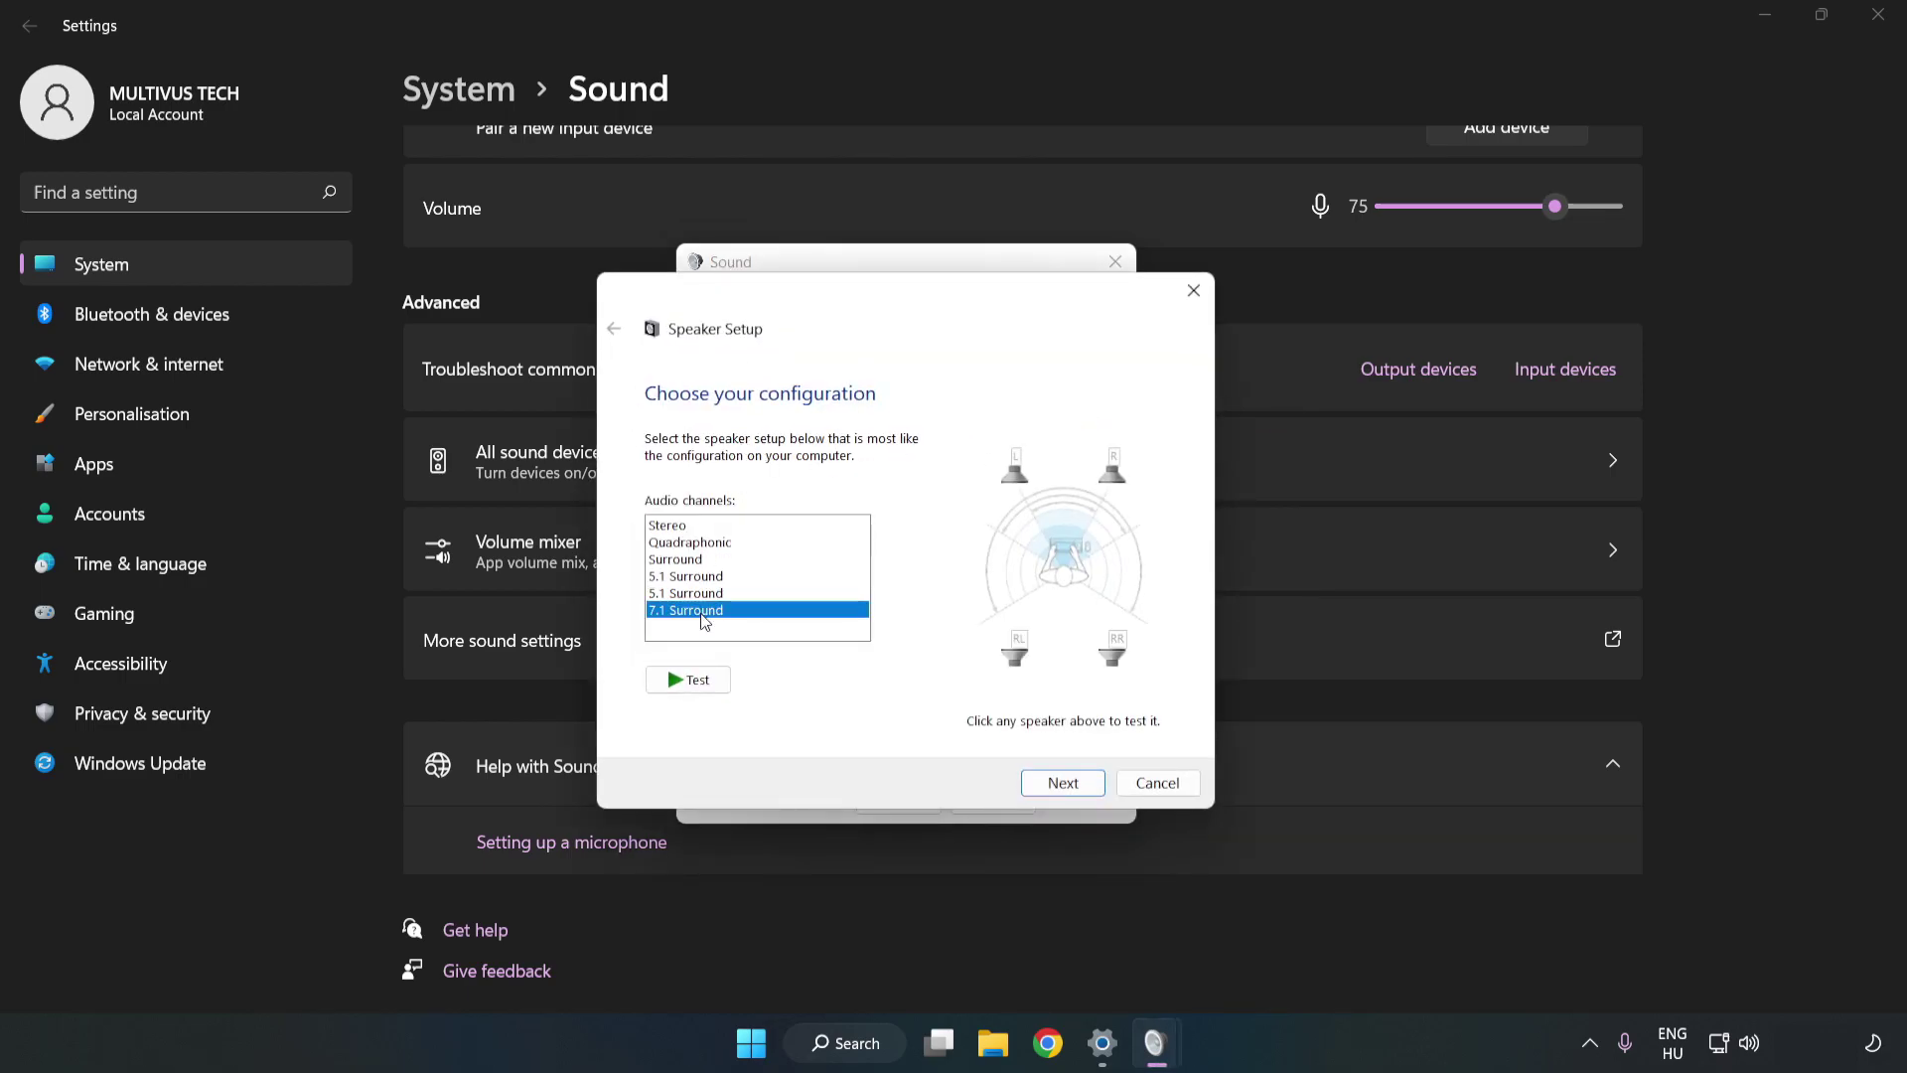
{"action": "left_click", "coordinate": [1061, 785]}
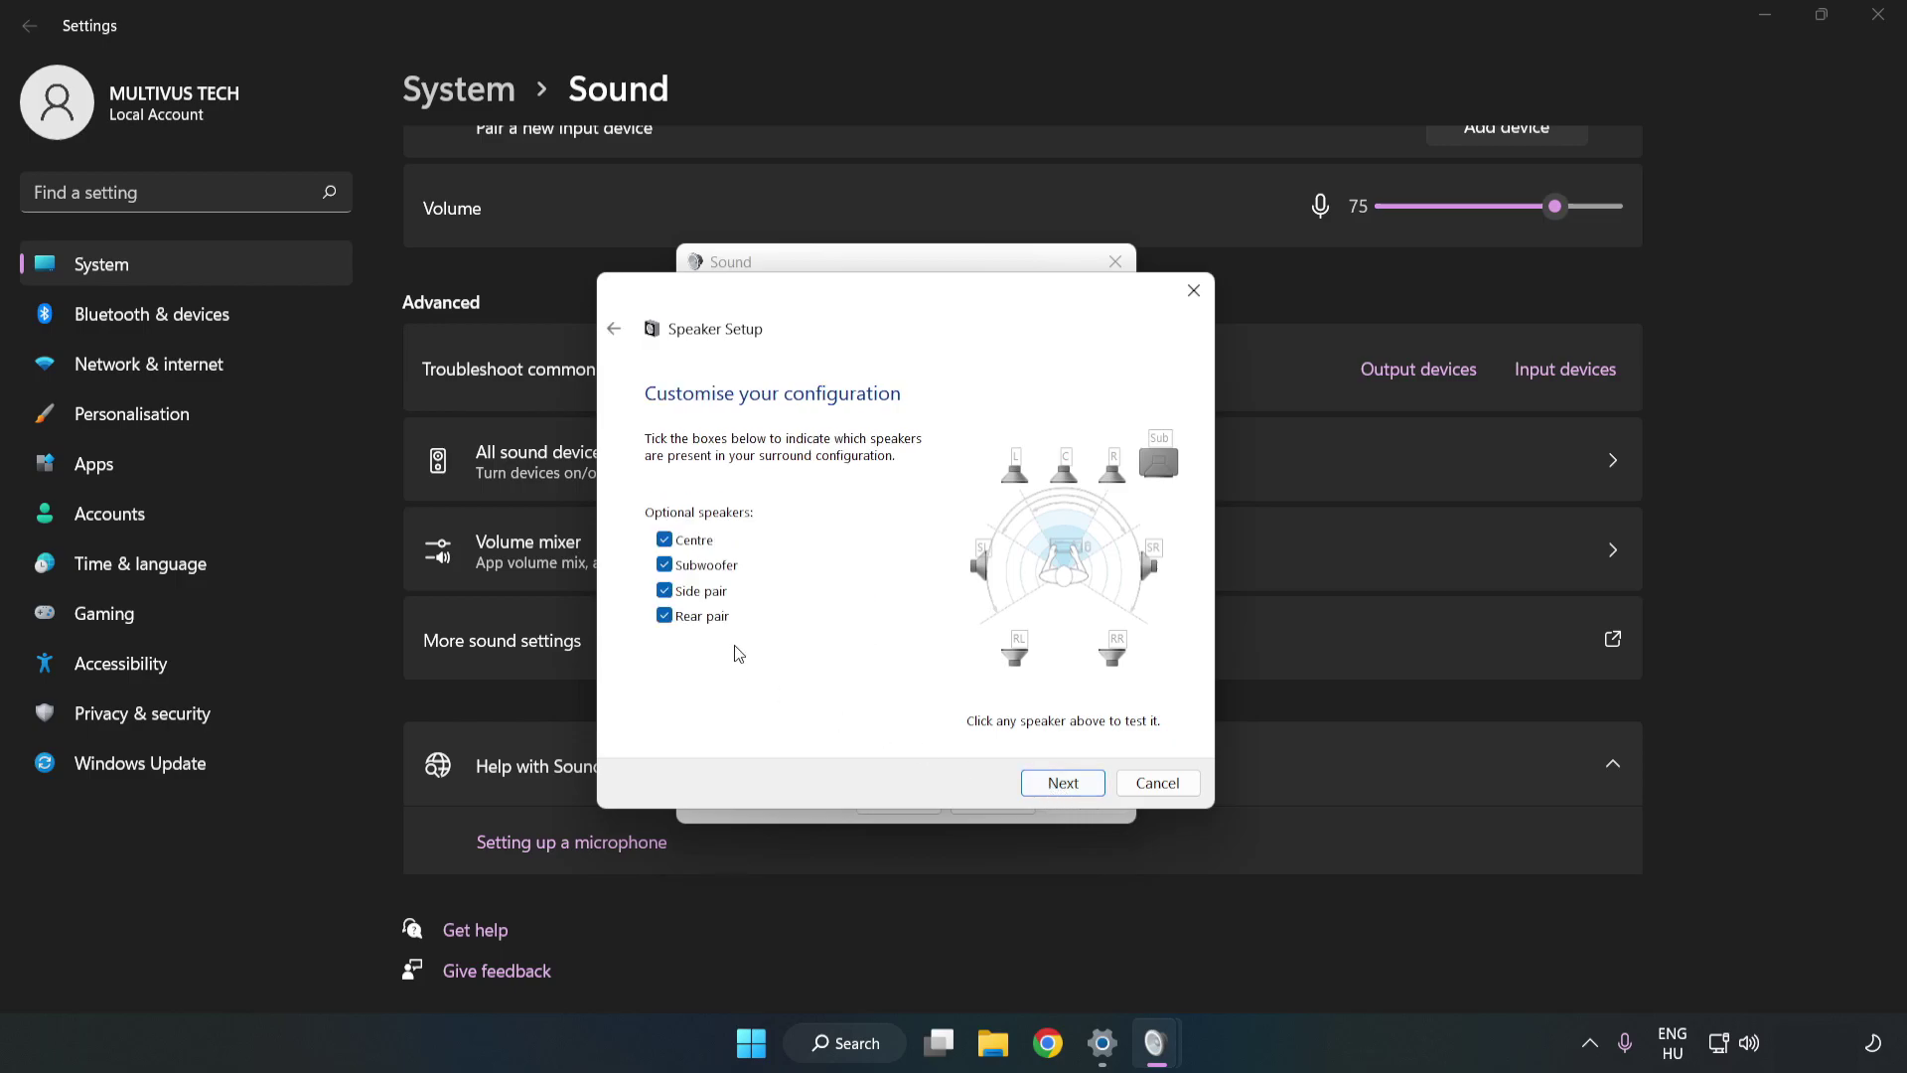
{"action": "left_click", "coordinate": [1053, 781]}
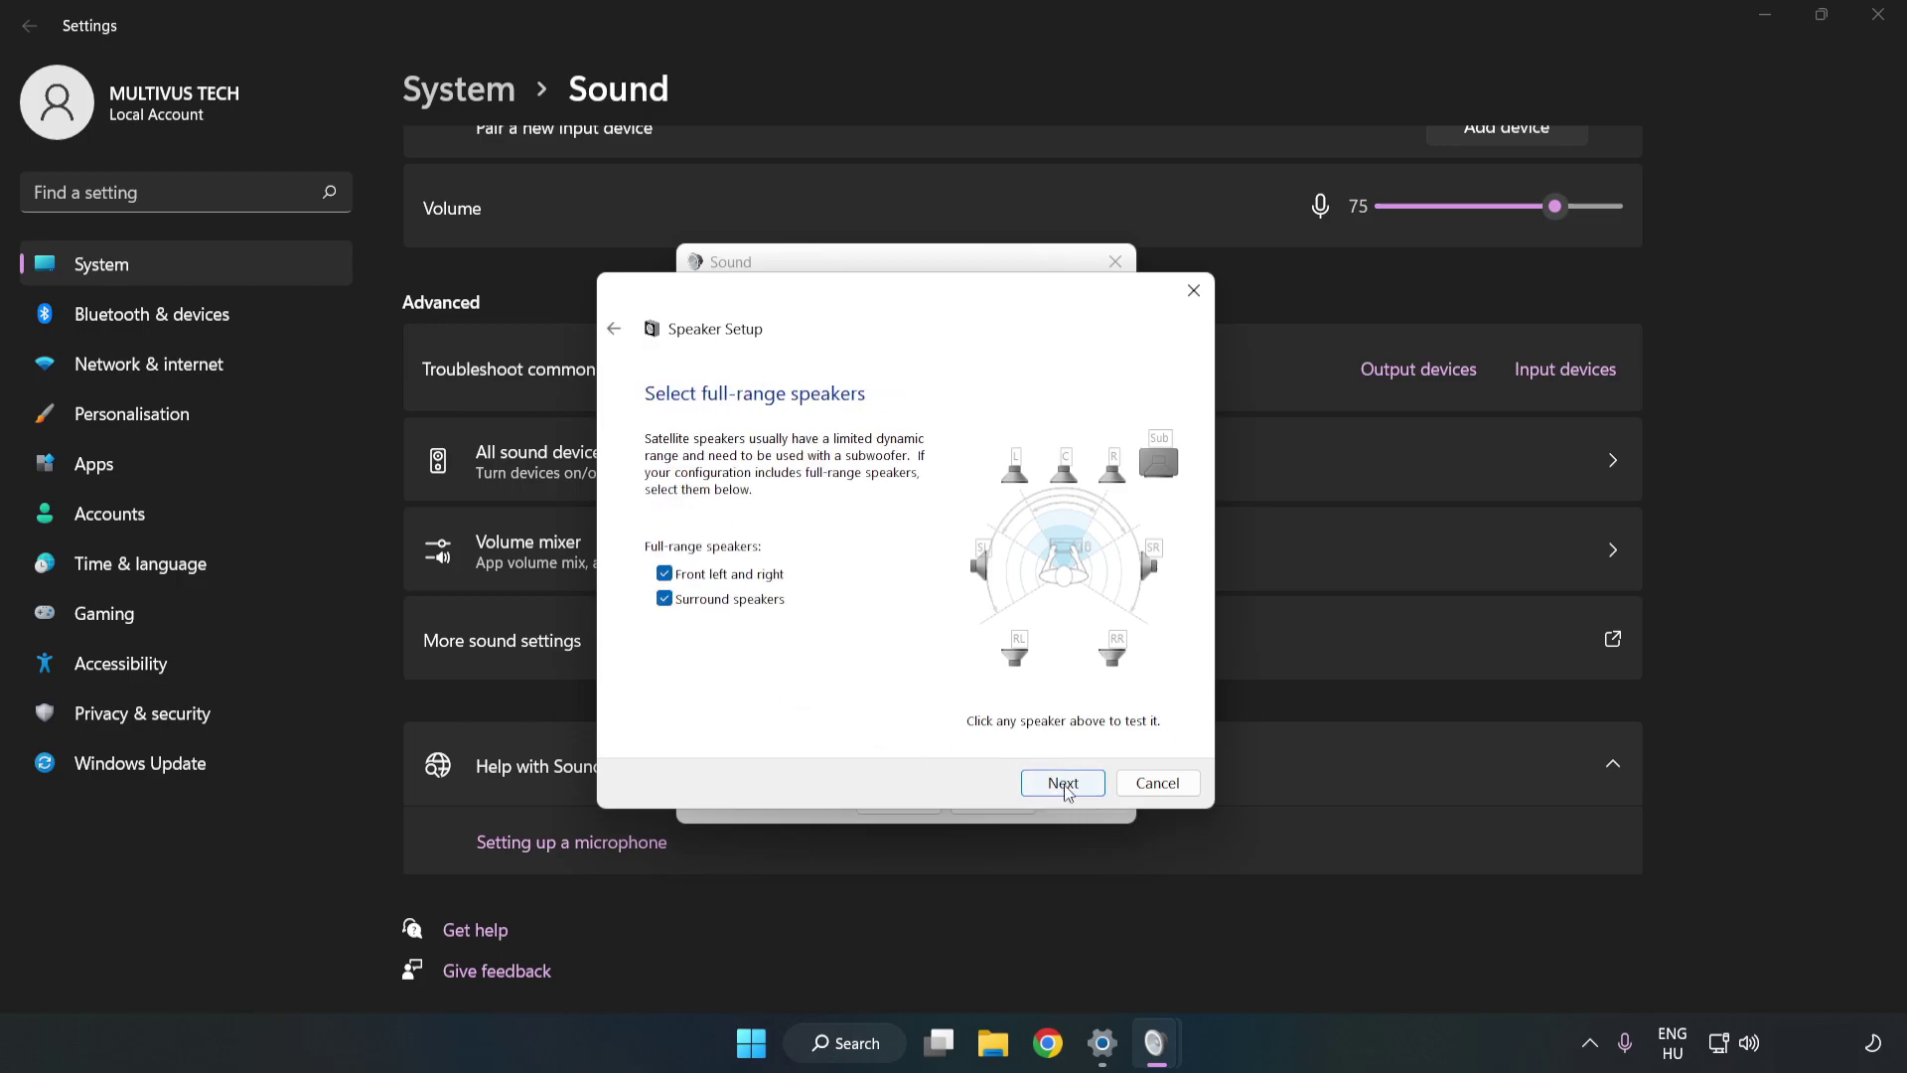
{"action": "left_click", "coordinate": [1065, 787]}
{"action": "left_click", "coordinate": [1063, 785]}
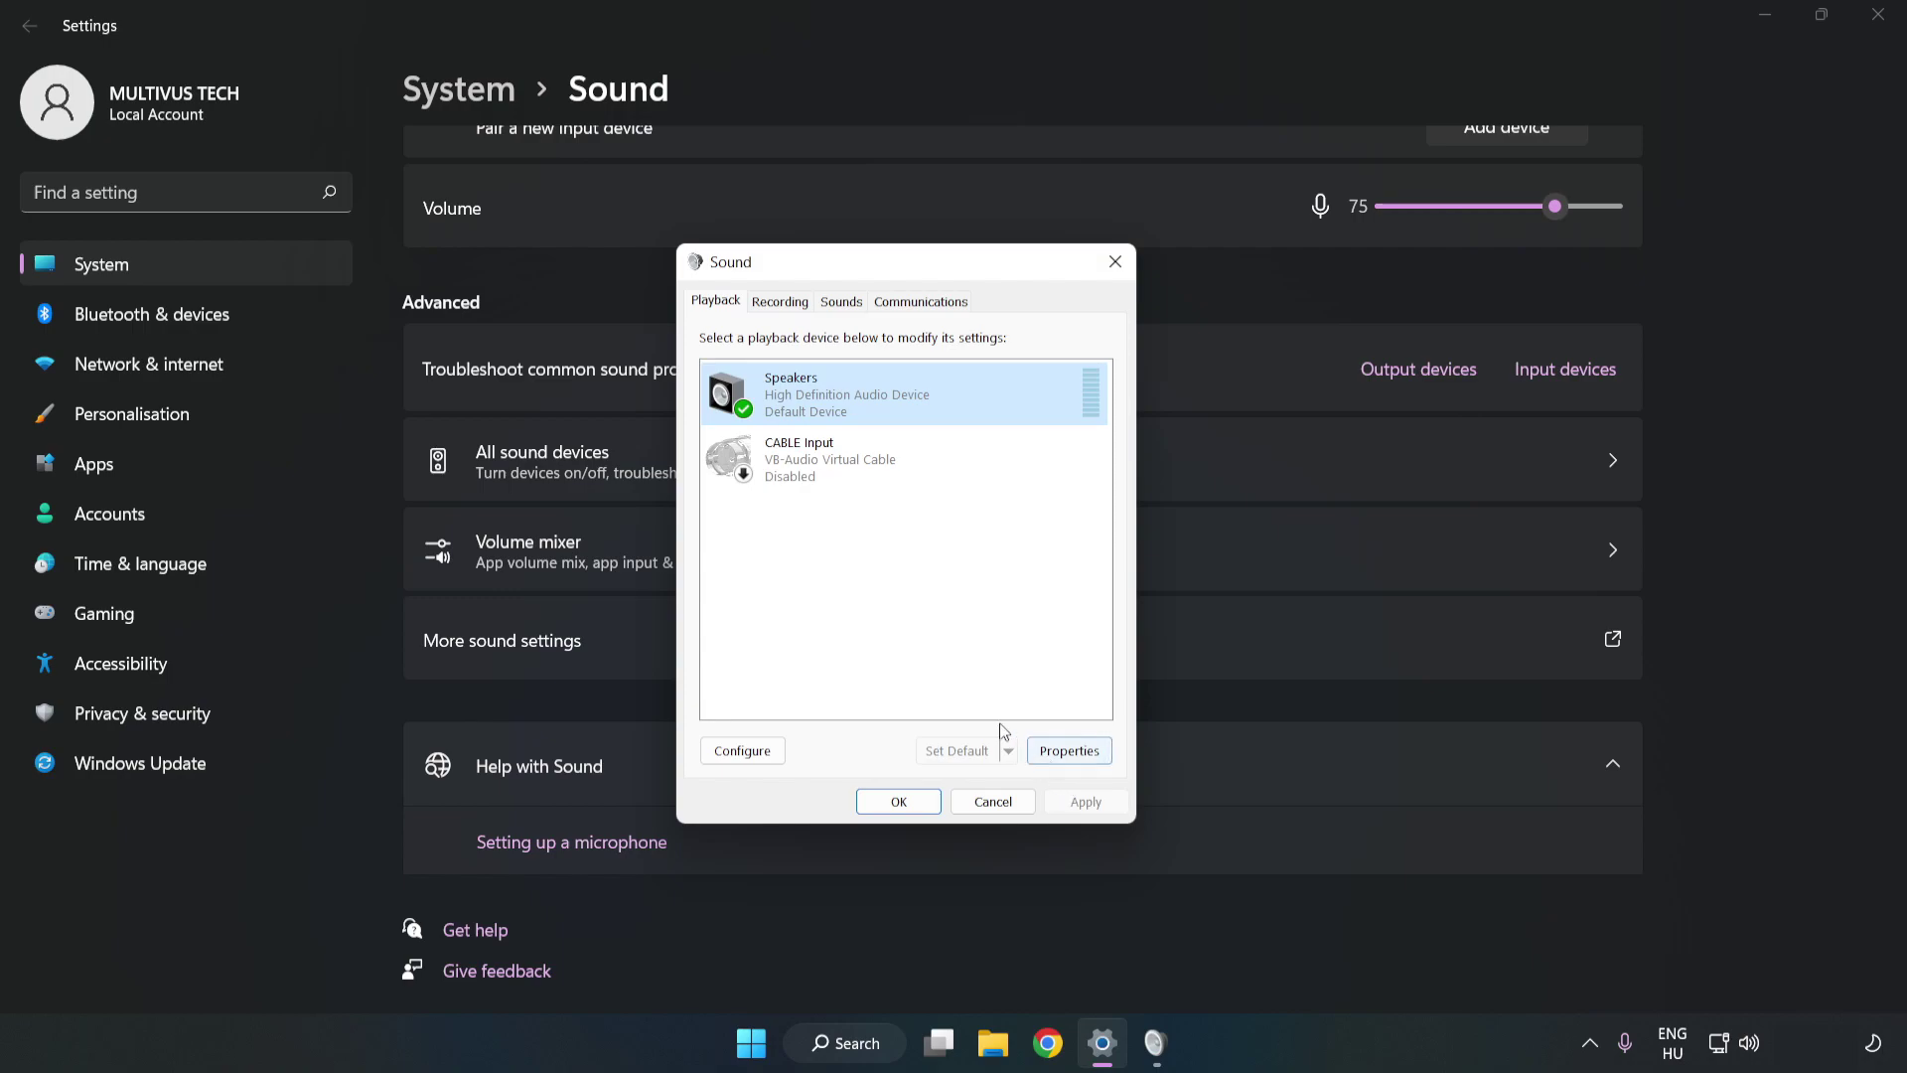
- In Speakers Properties, tick 'Disable all enhancements' on the Enhancements tab
{"action": "left_click", "coordinate": [1070, 751]}
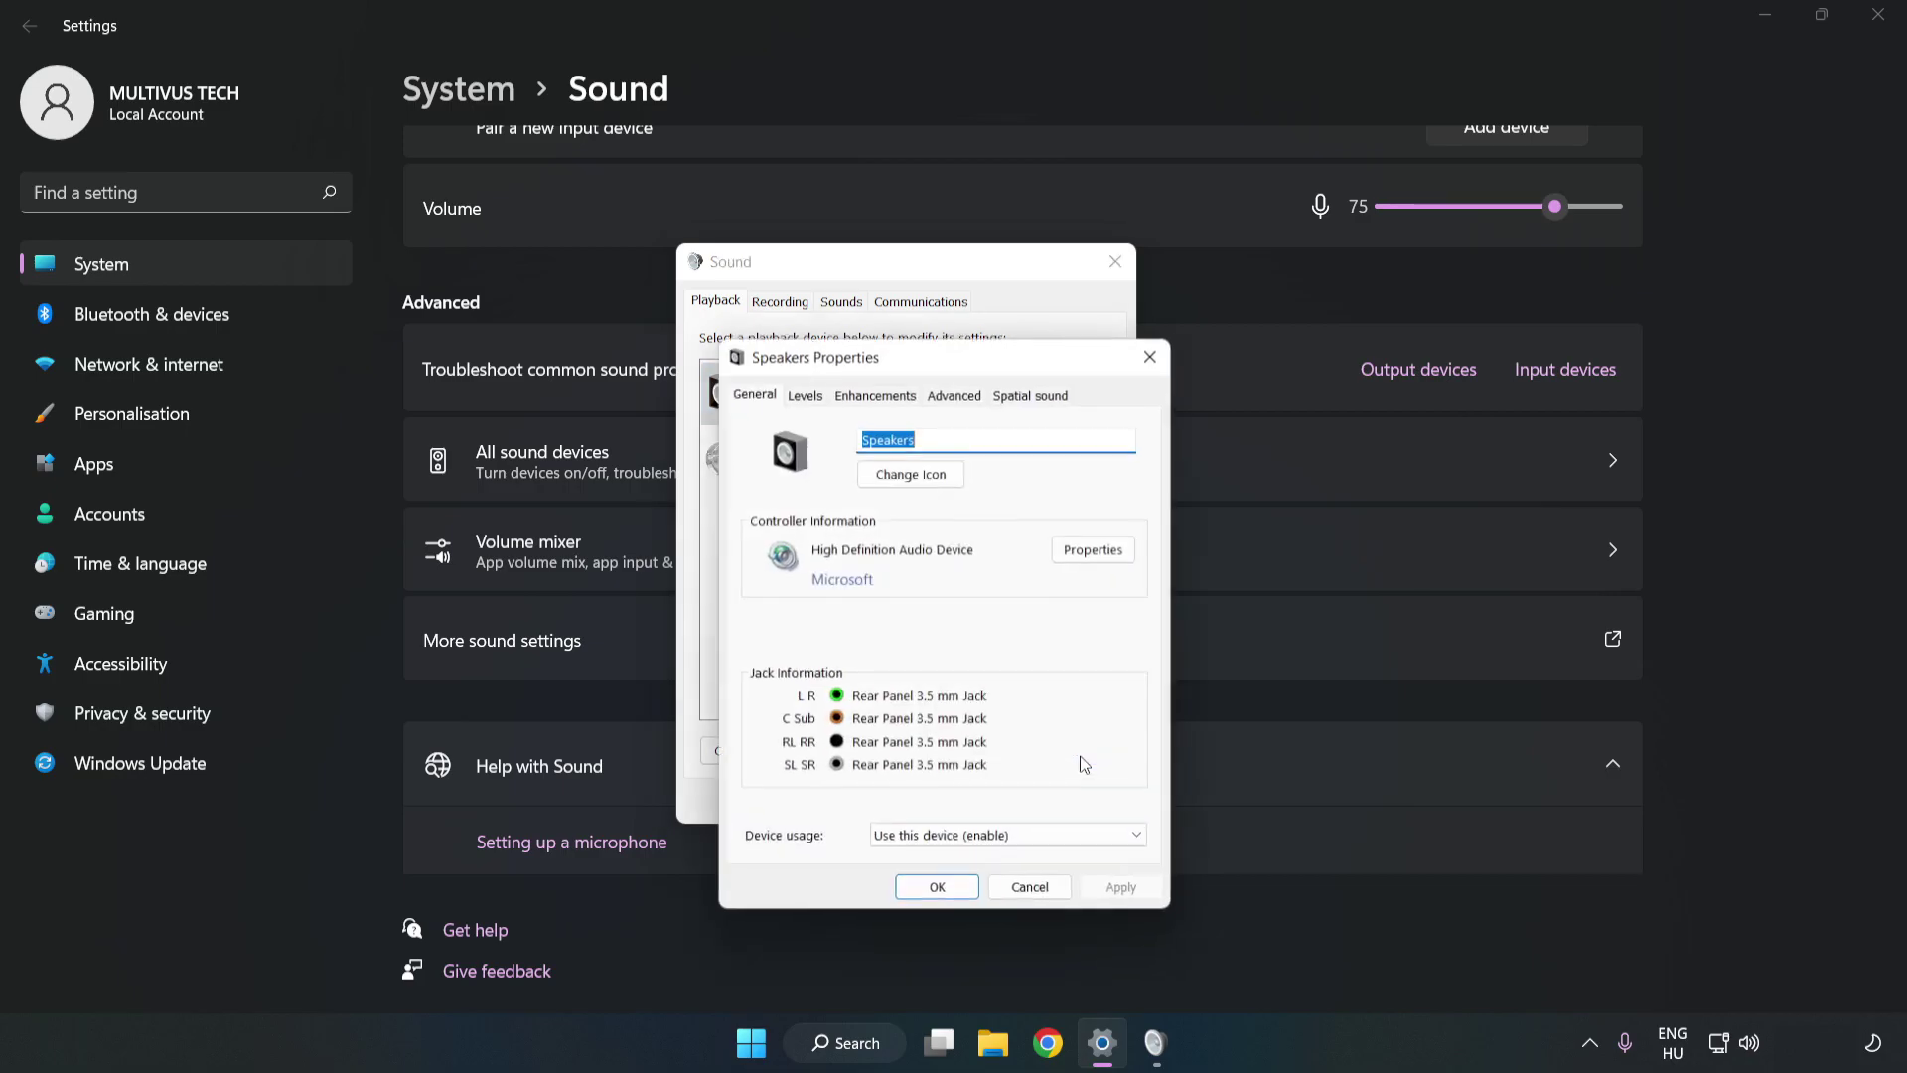
{"action": "left_click_drag", "start_coordinate": [948, 368], "coordinate": [907, 277]}
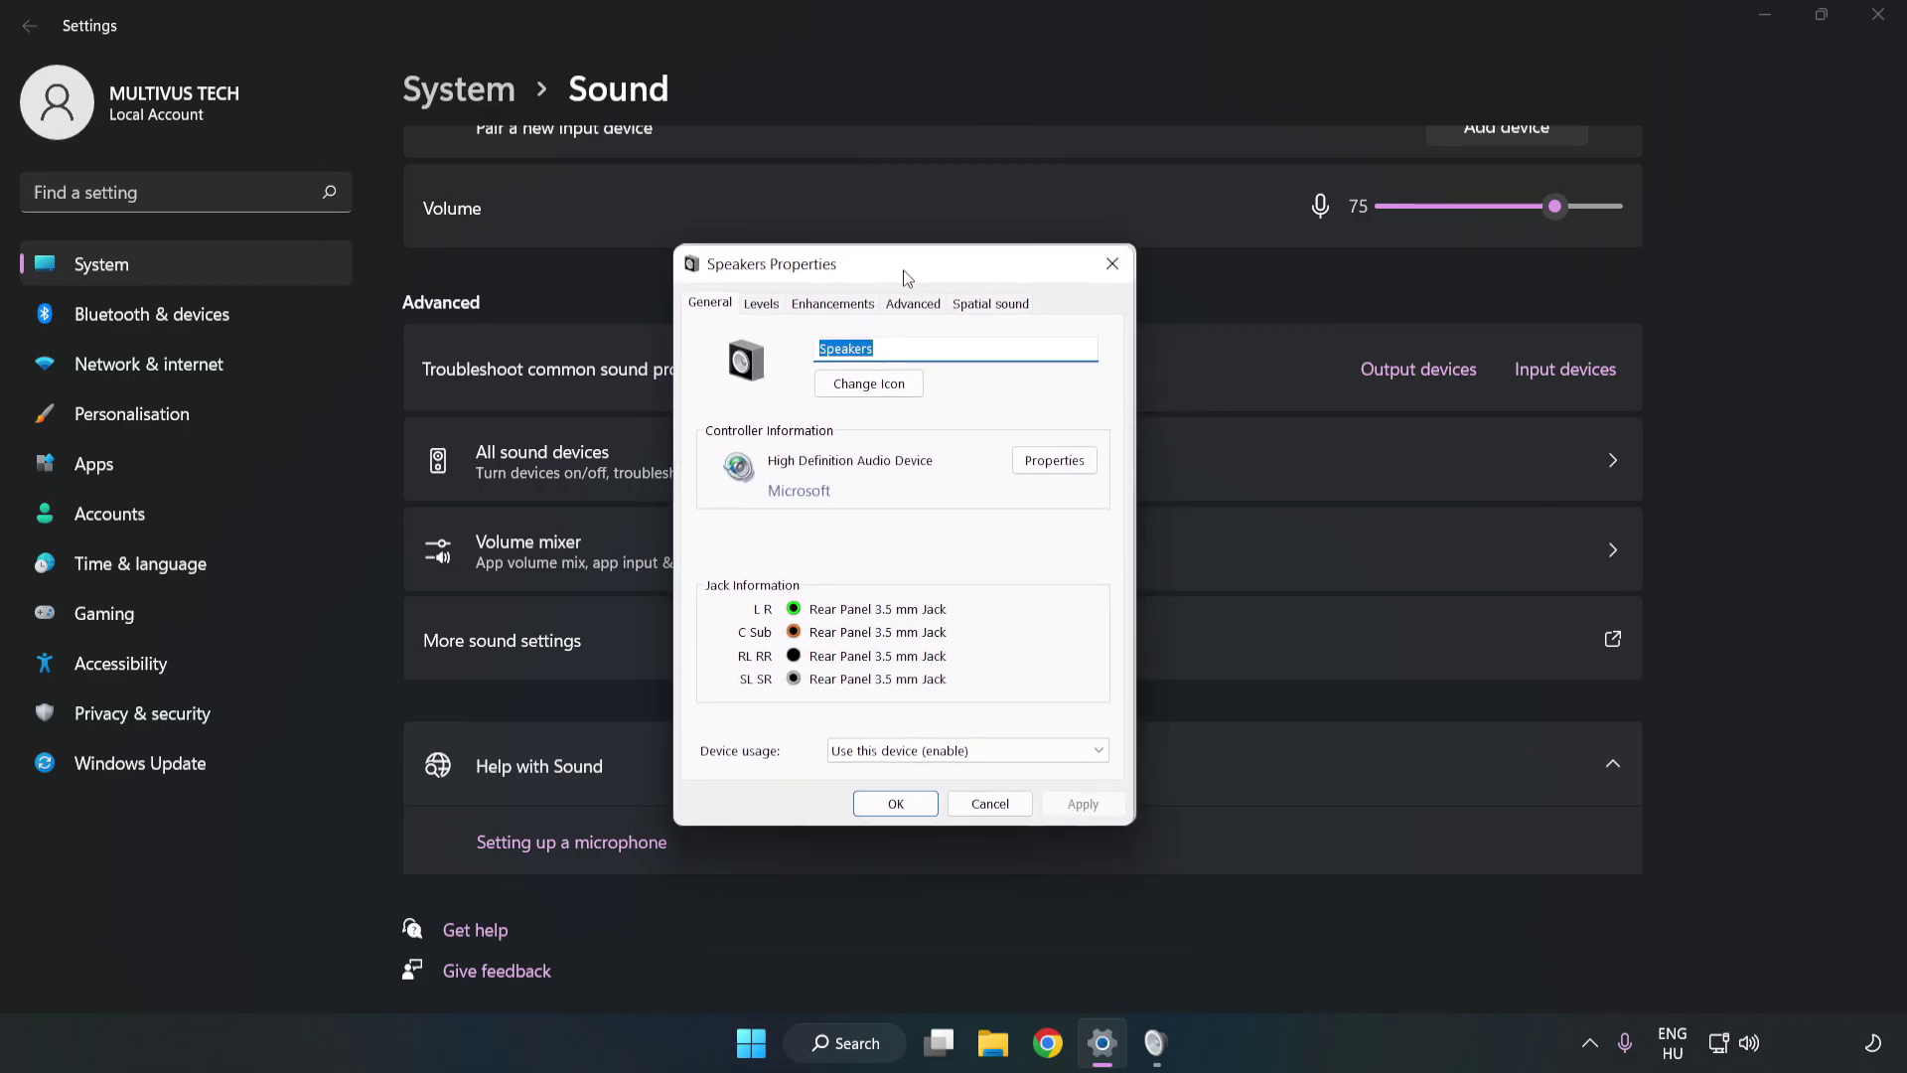
{"action": "left_click", "coordinate": [830, 310]}
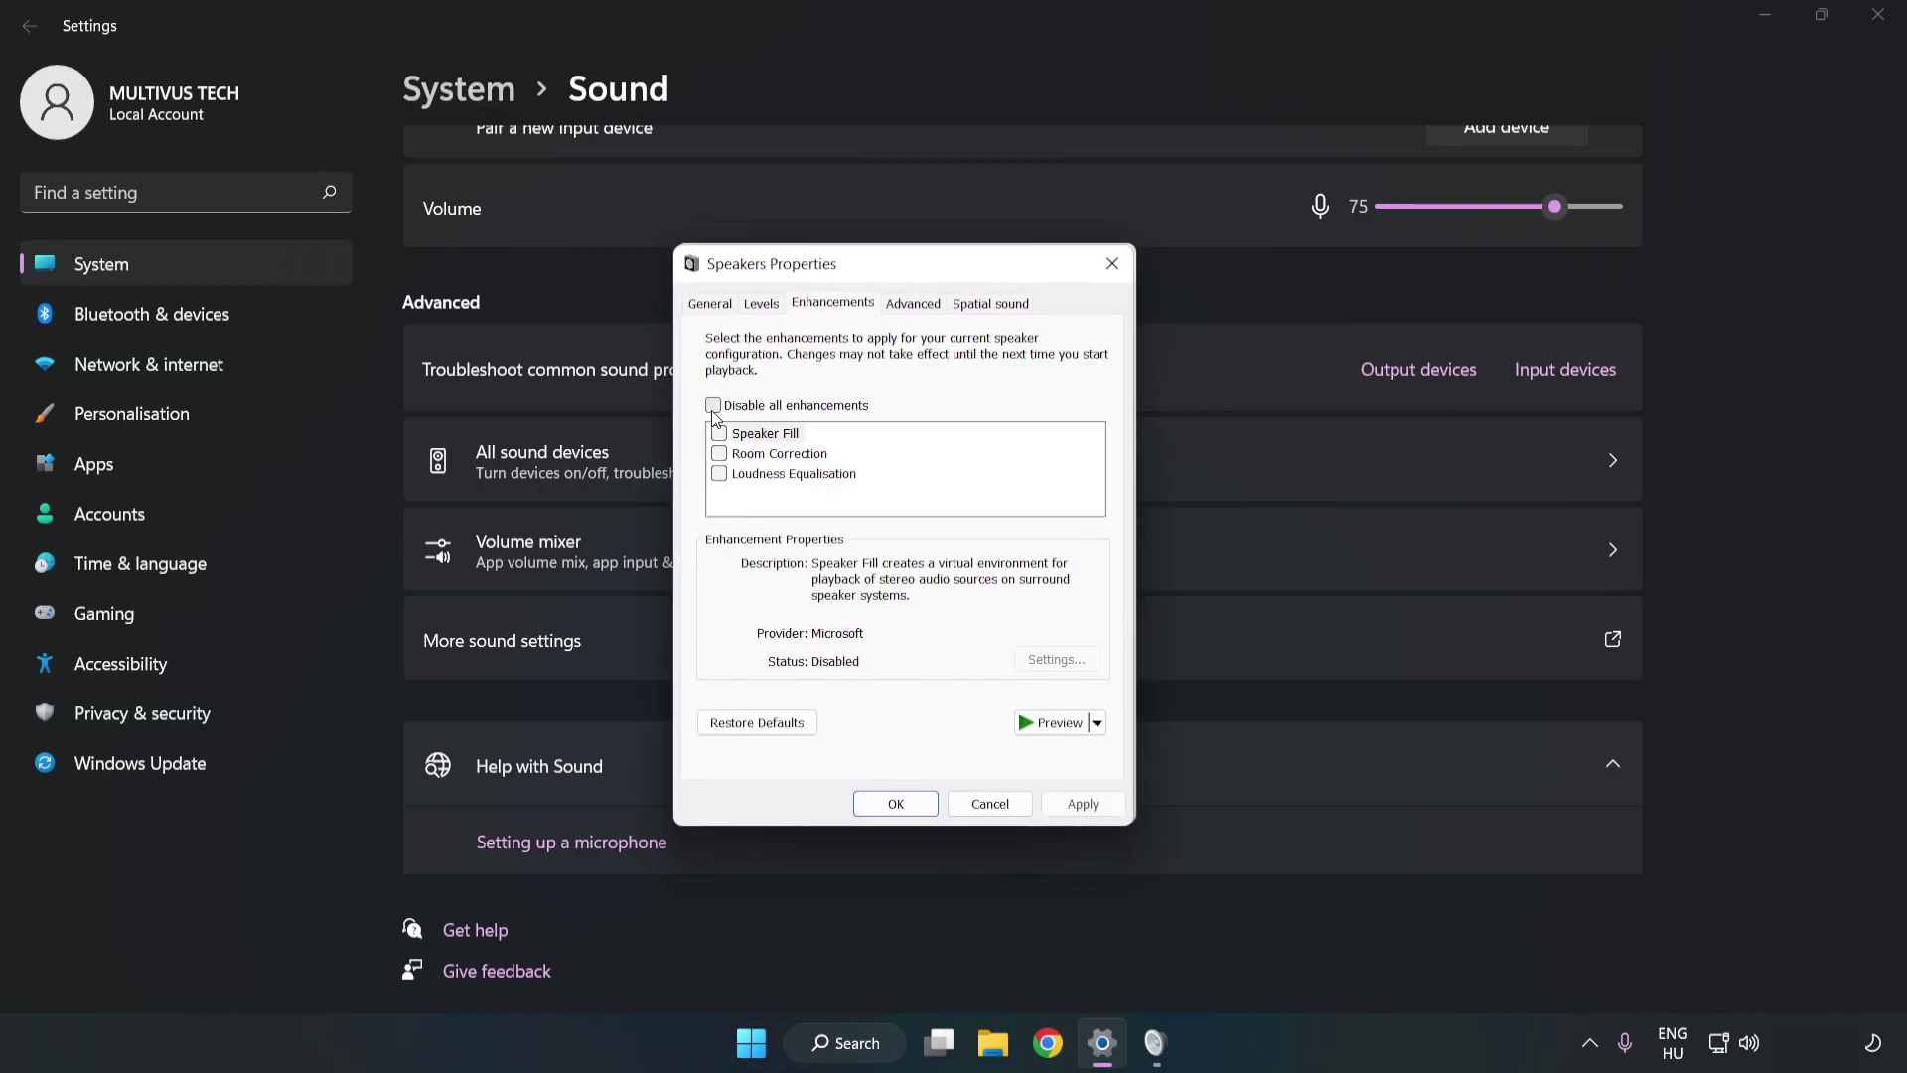
{"action": "left_click", "coordinate": [713, 407]}
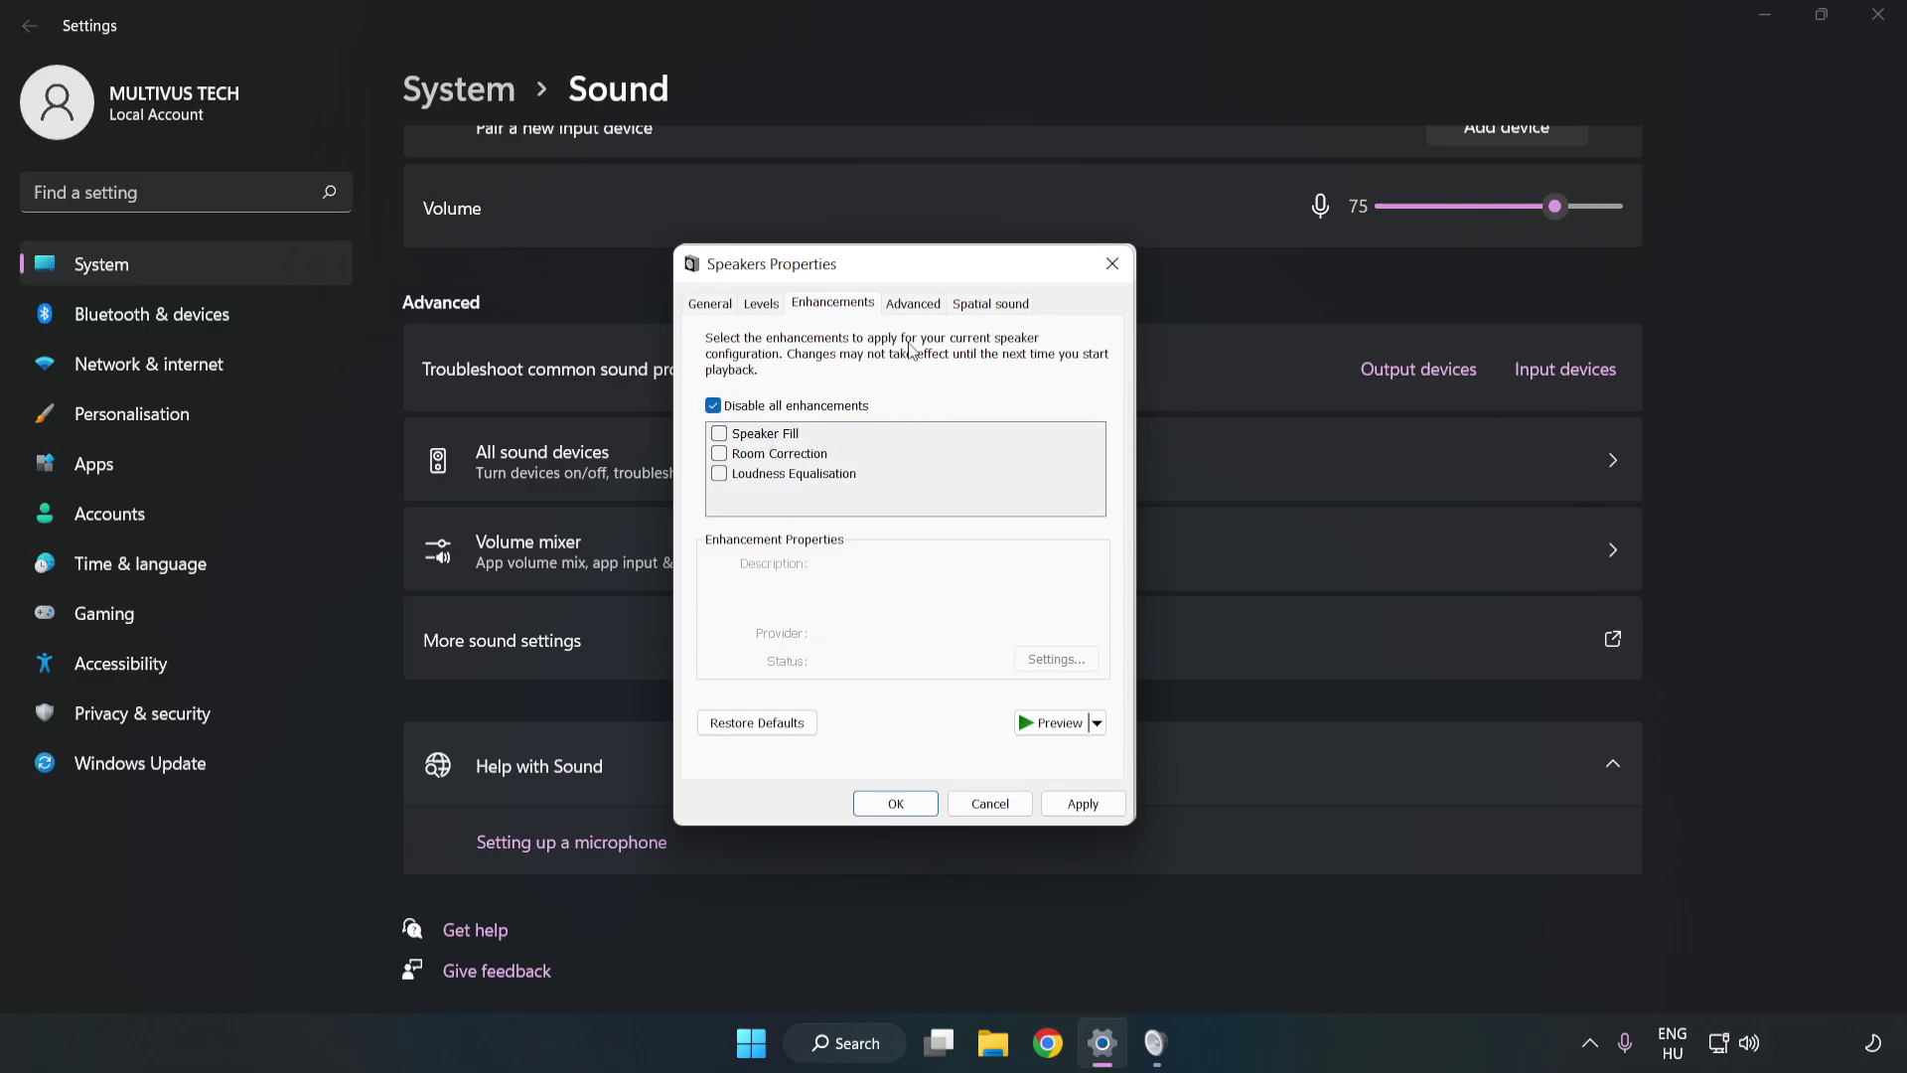
- Set the speakers' default format to 16 bit, 48000 Hz (DVD Quality), apply, and close both dialogs
{"action": "left_click", "coordinate": [912, 308]}
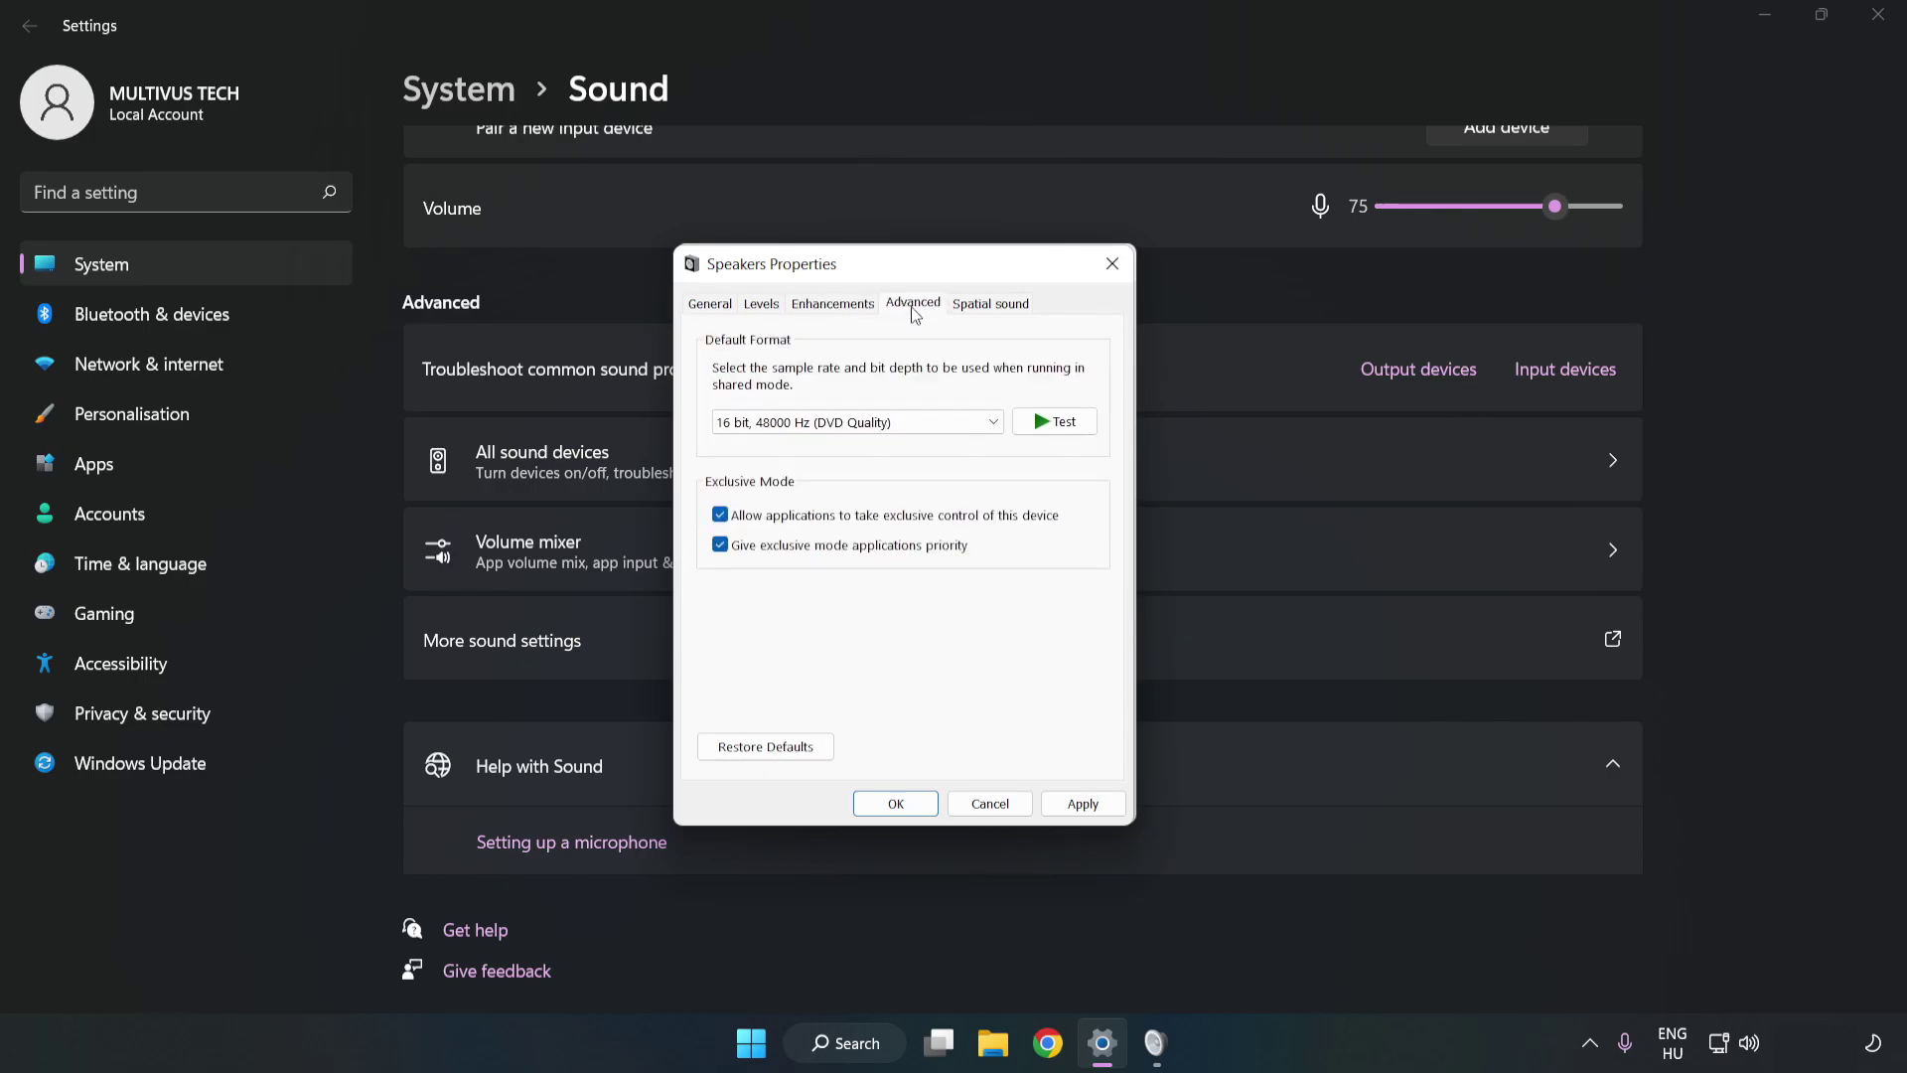
{"action": "left_click", "coordinate": [914, 422]}
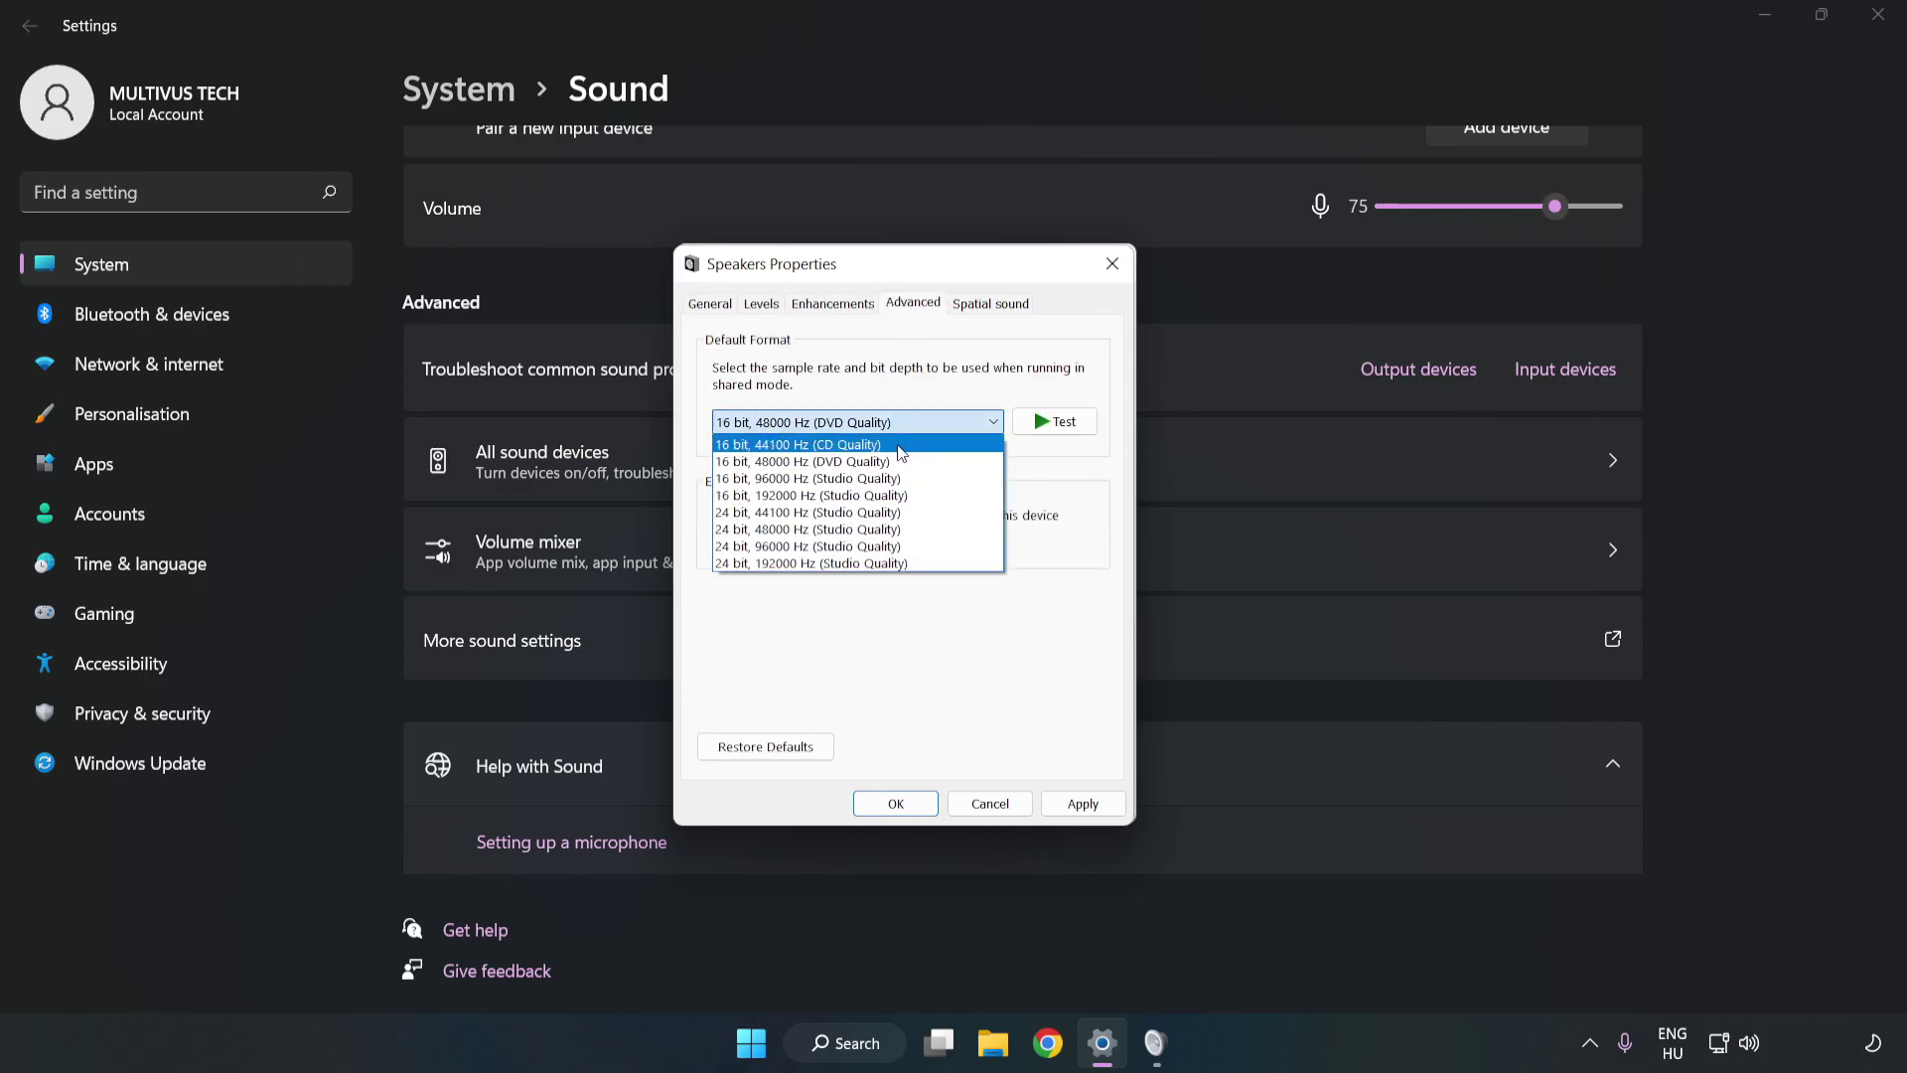
{"action": "left_click", "coordinate": [890, 462]}
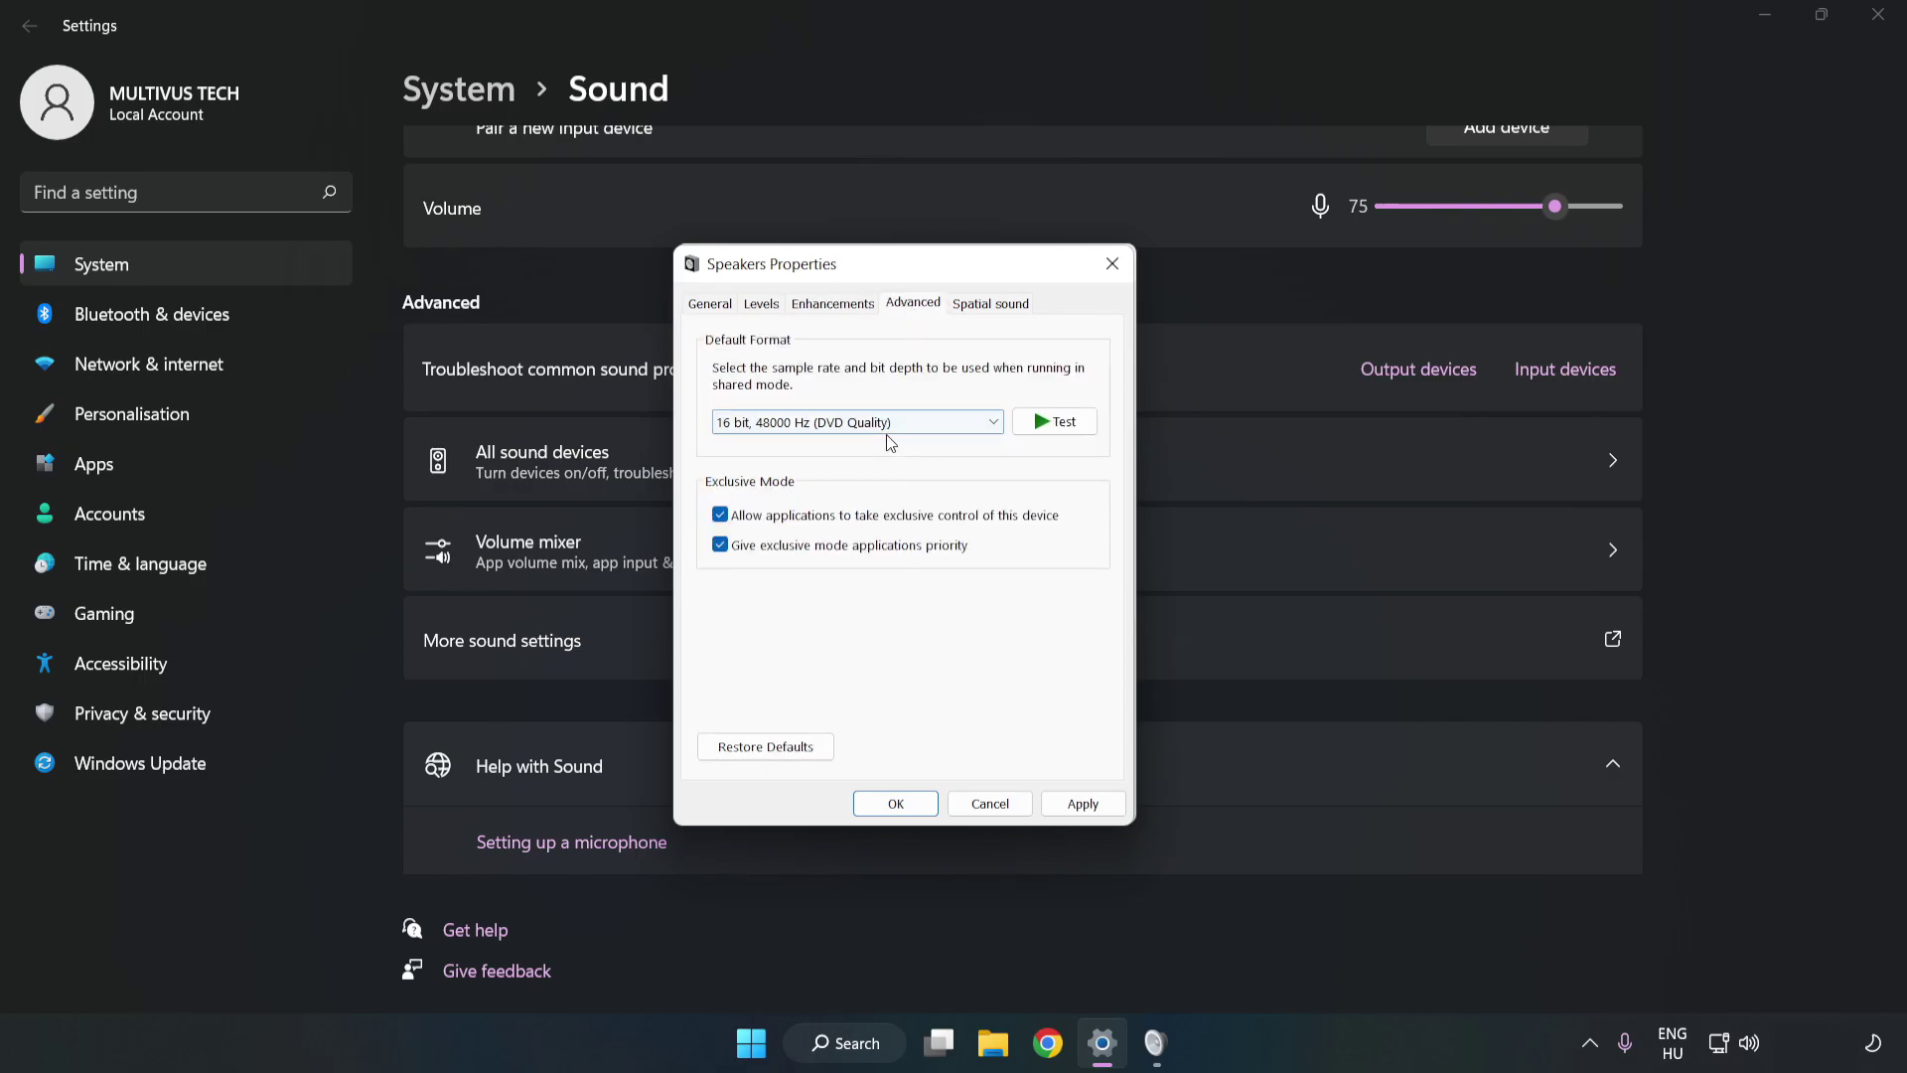
{"action": "left_click", "coordinate": [1083, 803]}
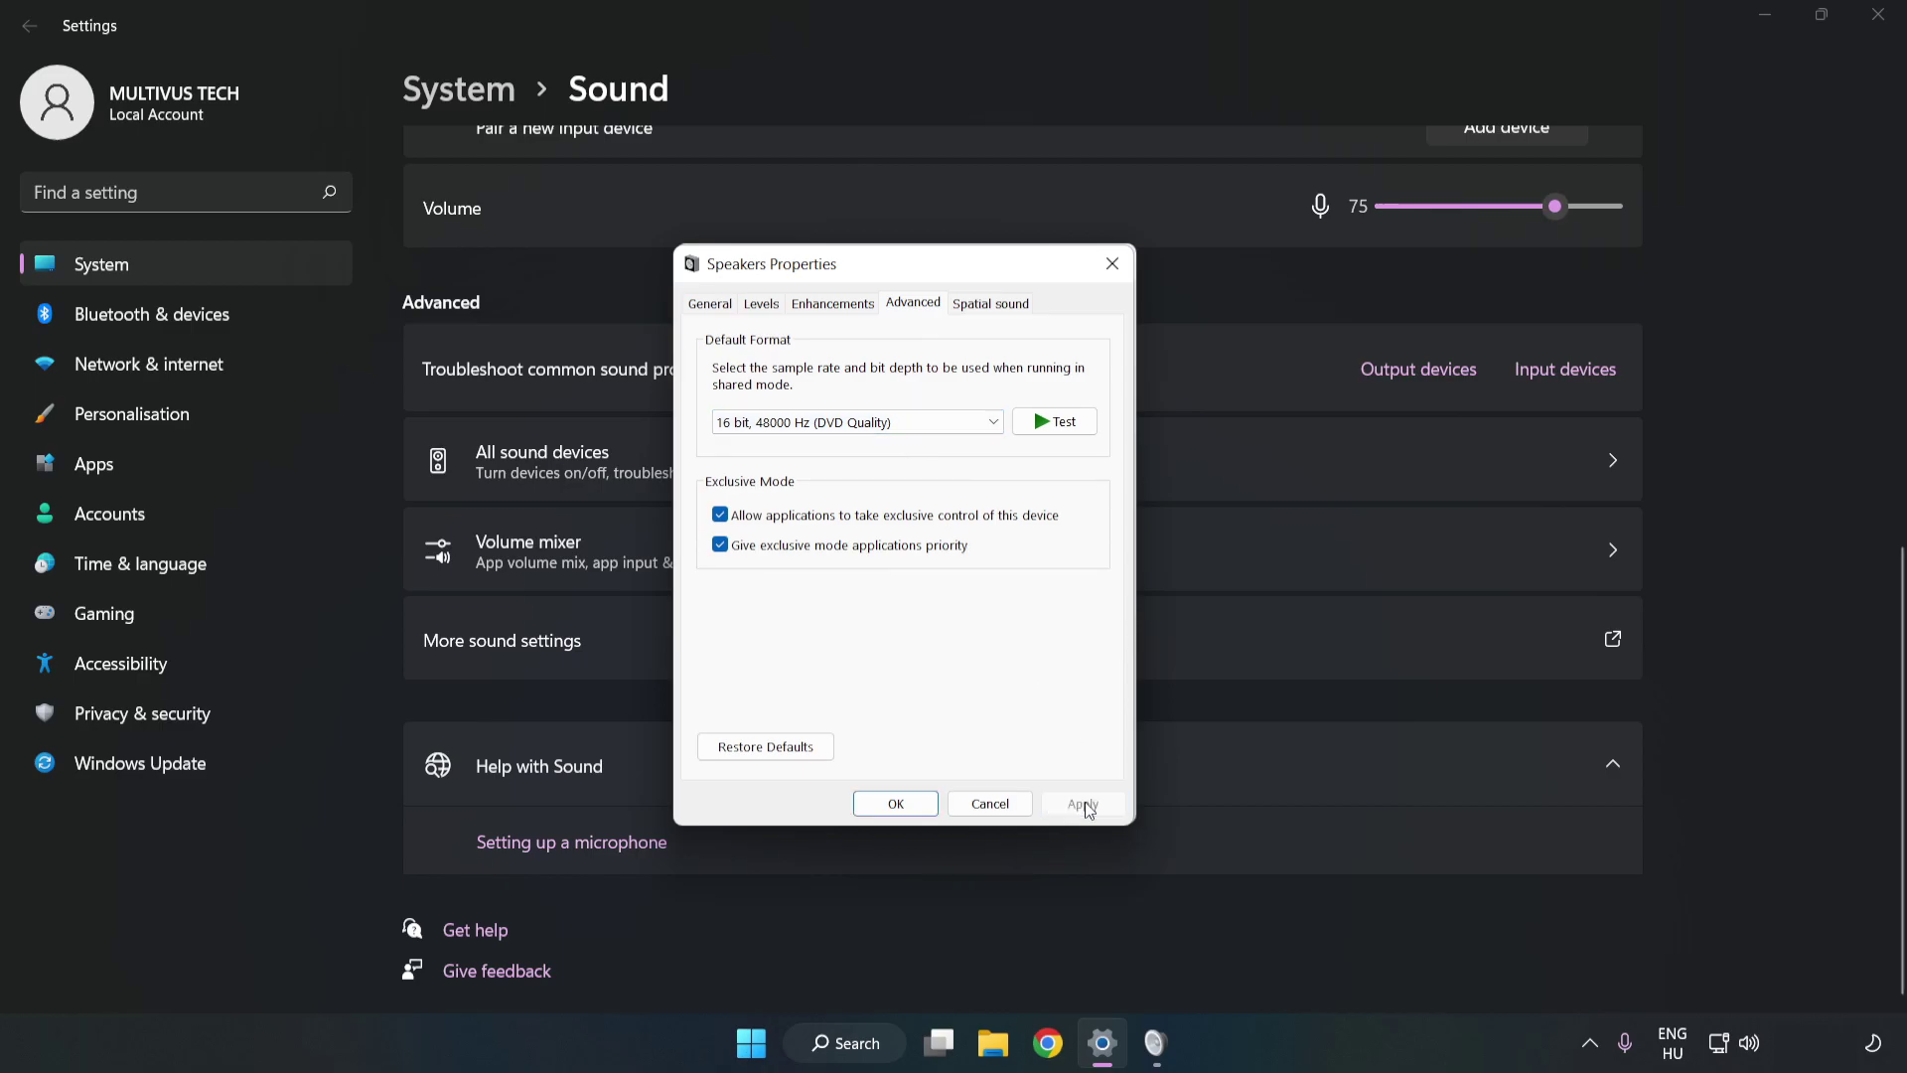
{"action": "left_click", "coordinate": [895, 803]}
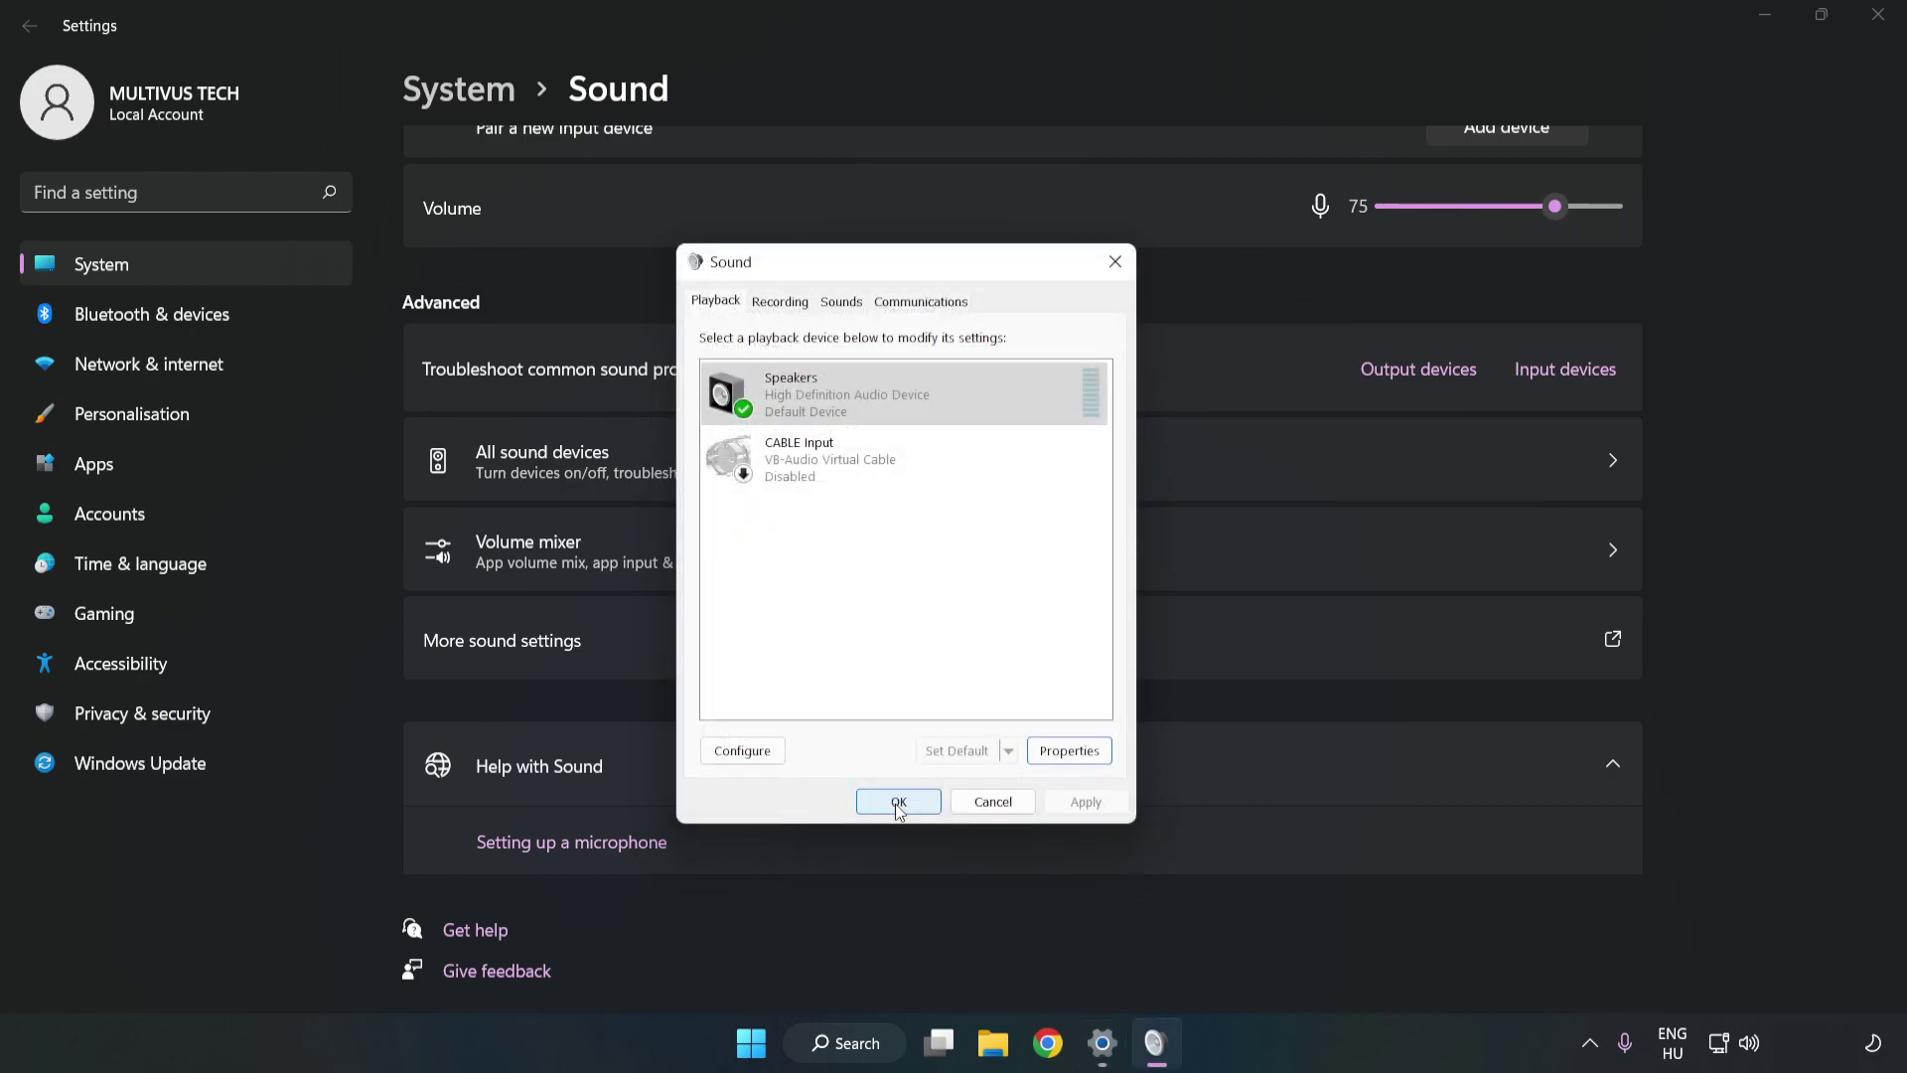
{"action": "left_click", "coordinate": [895, 800]}
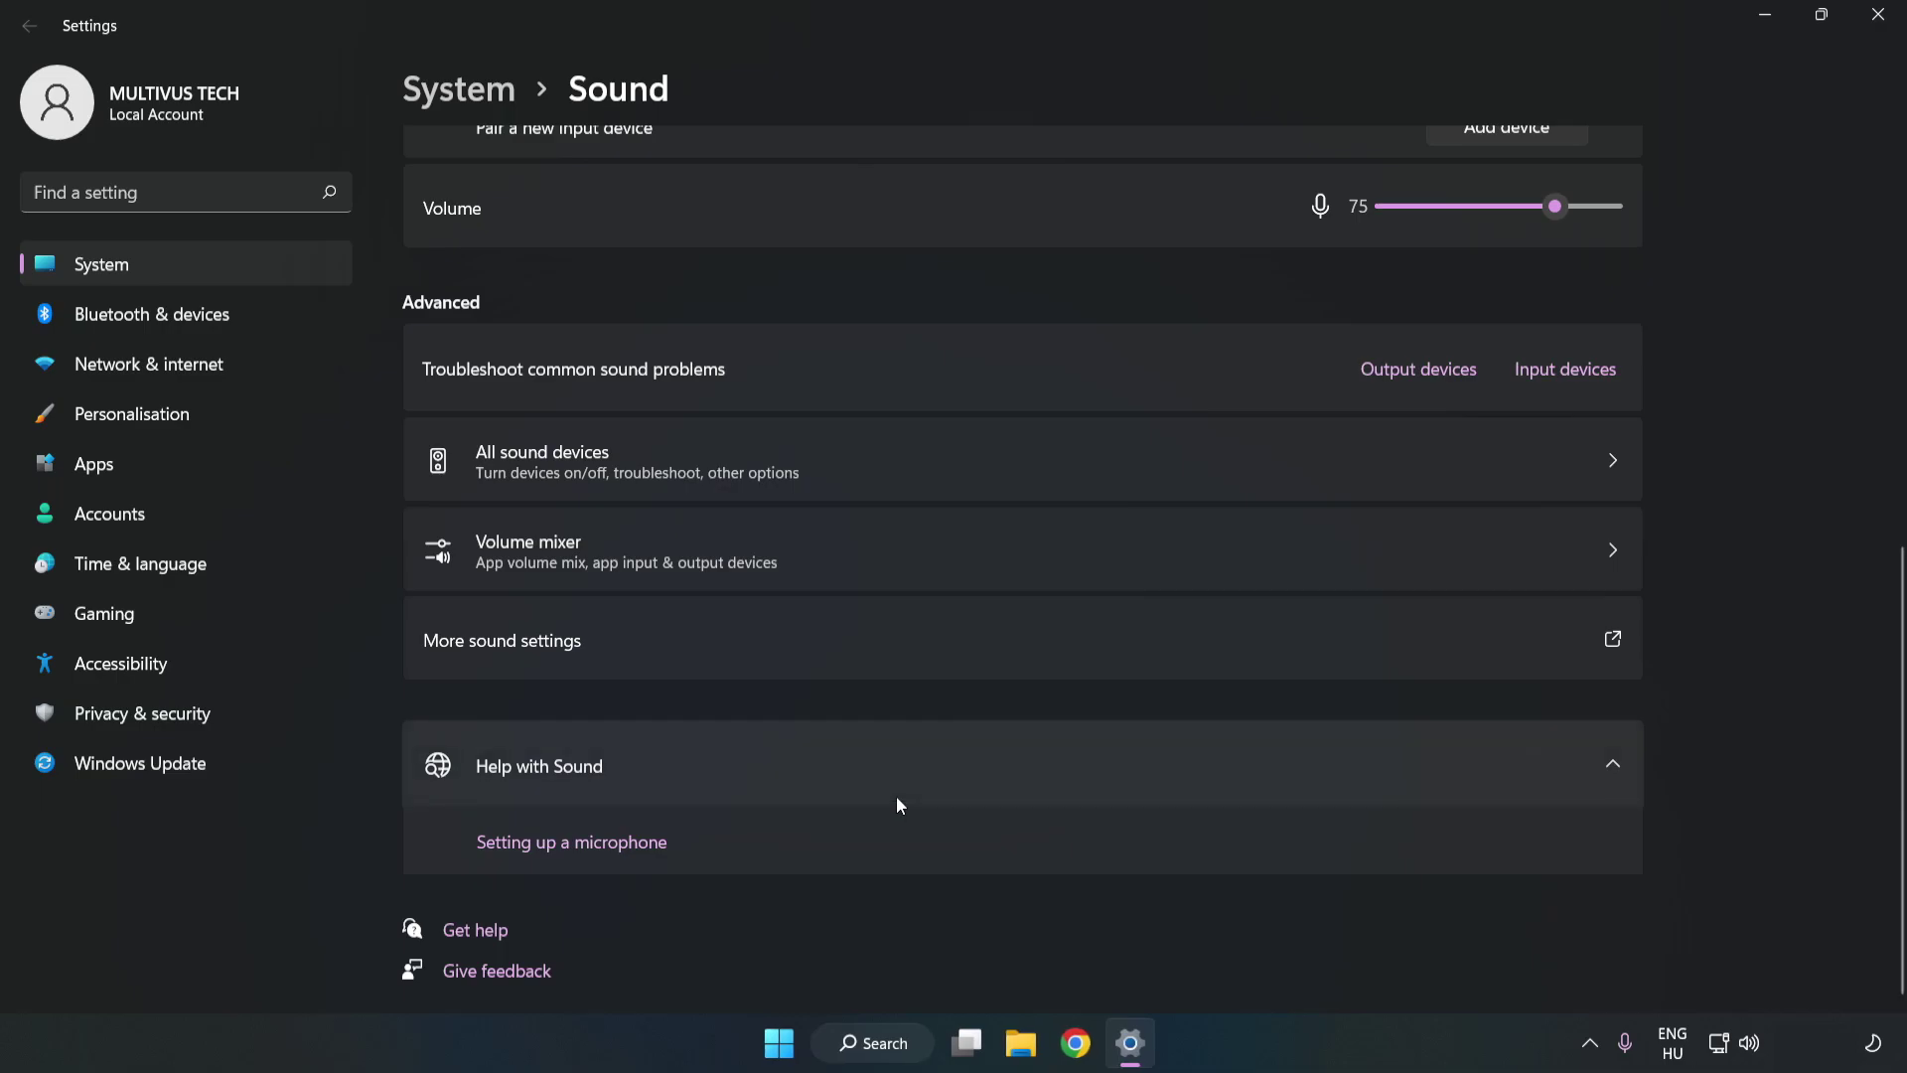
- Close Sound settings and bring up the Start menu power options to restart
{"action": "left_click", "coordinate": [1865, 20]}
{"action": "left_click", "coordinate": [806, 1042]}
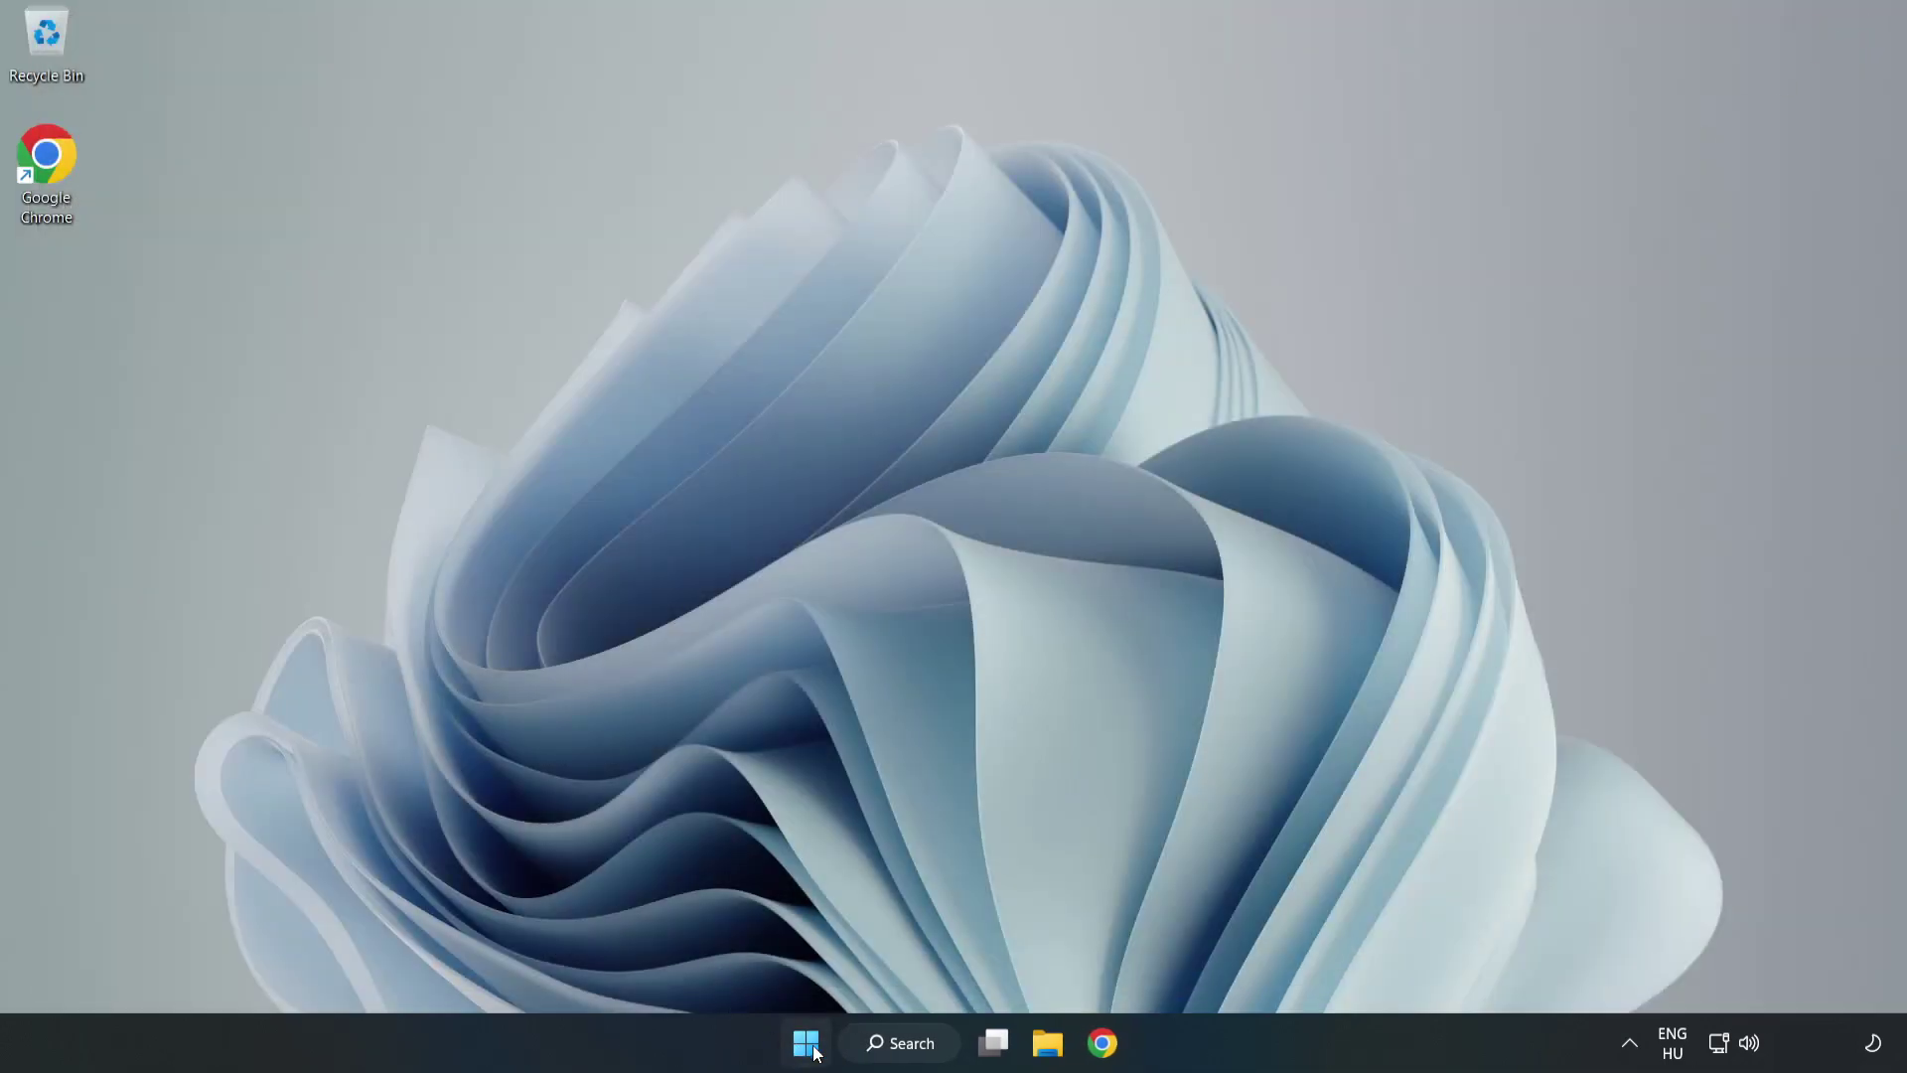
{"action": "left_click", "coordinate": [1270, 959]}
- Search for device manager and launch Device Manager from the best match
{"action": "left_click", "coordinate": [936, 1043]}
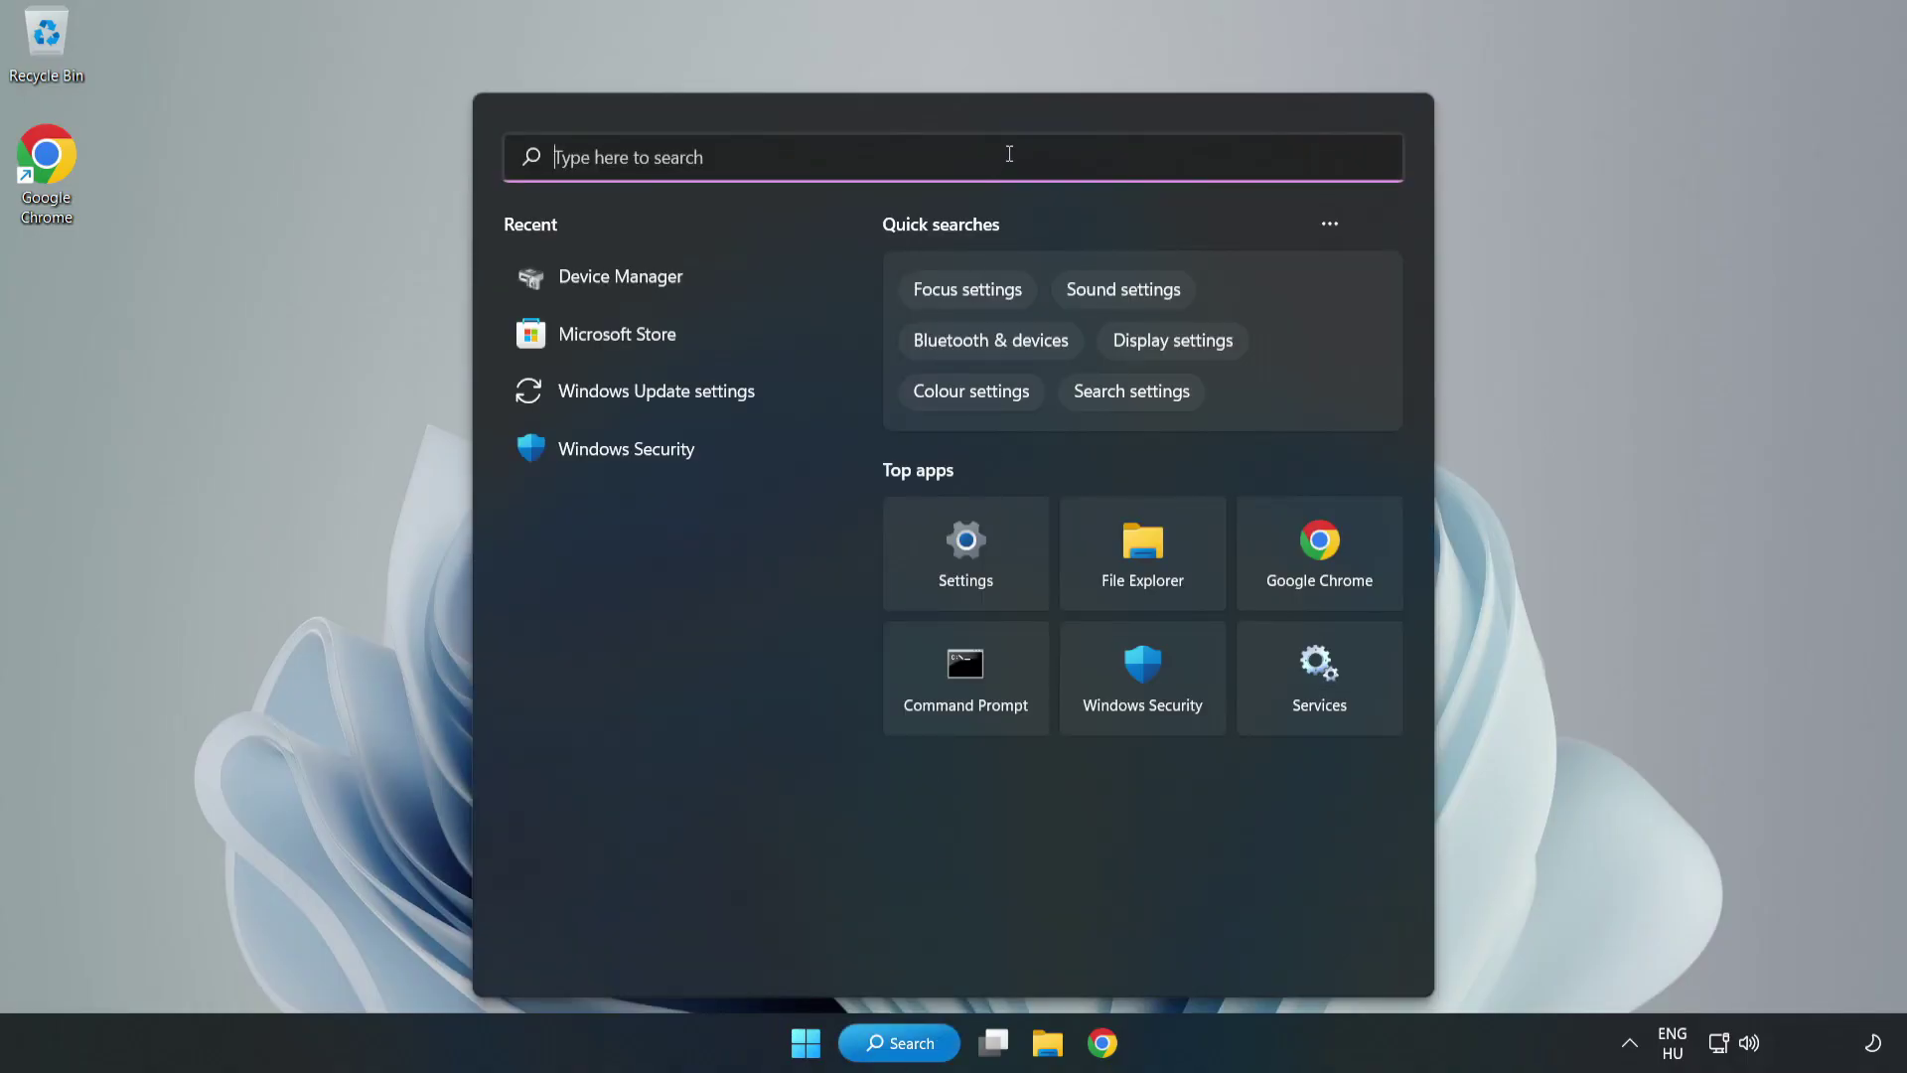
{"action": "type", "text": "device mag"}
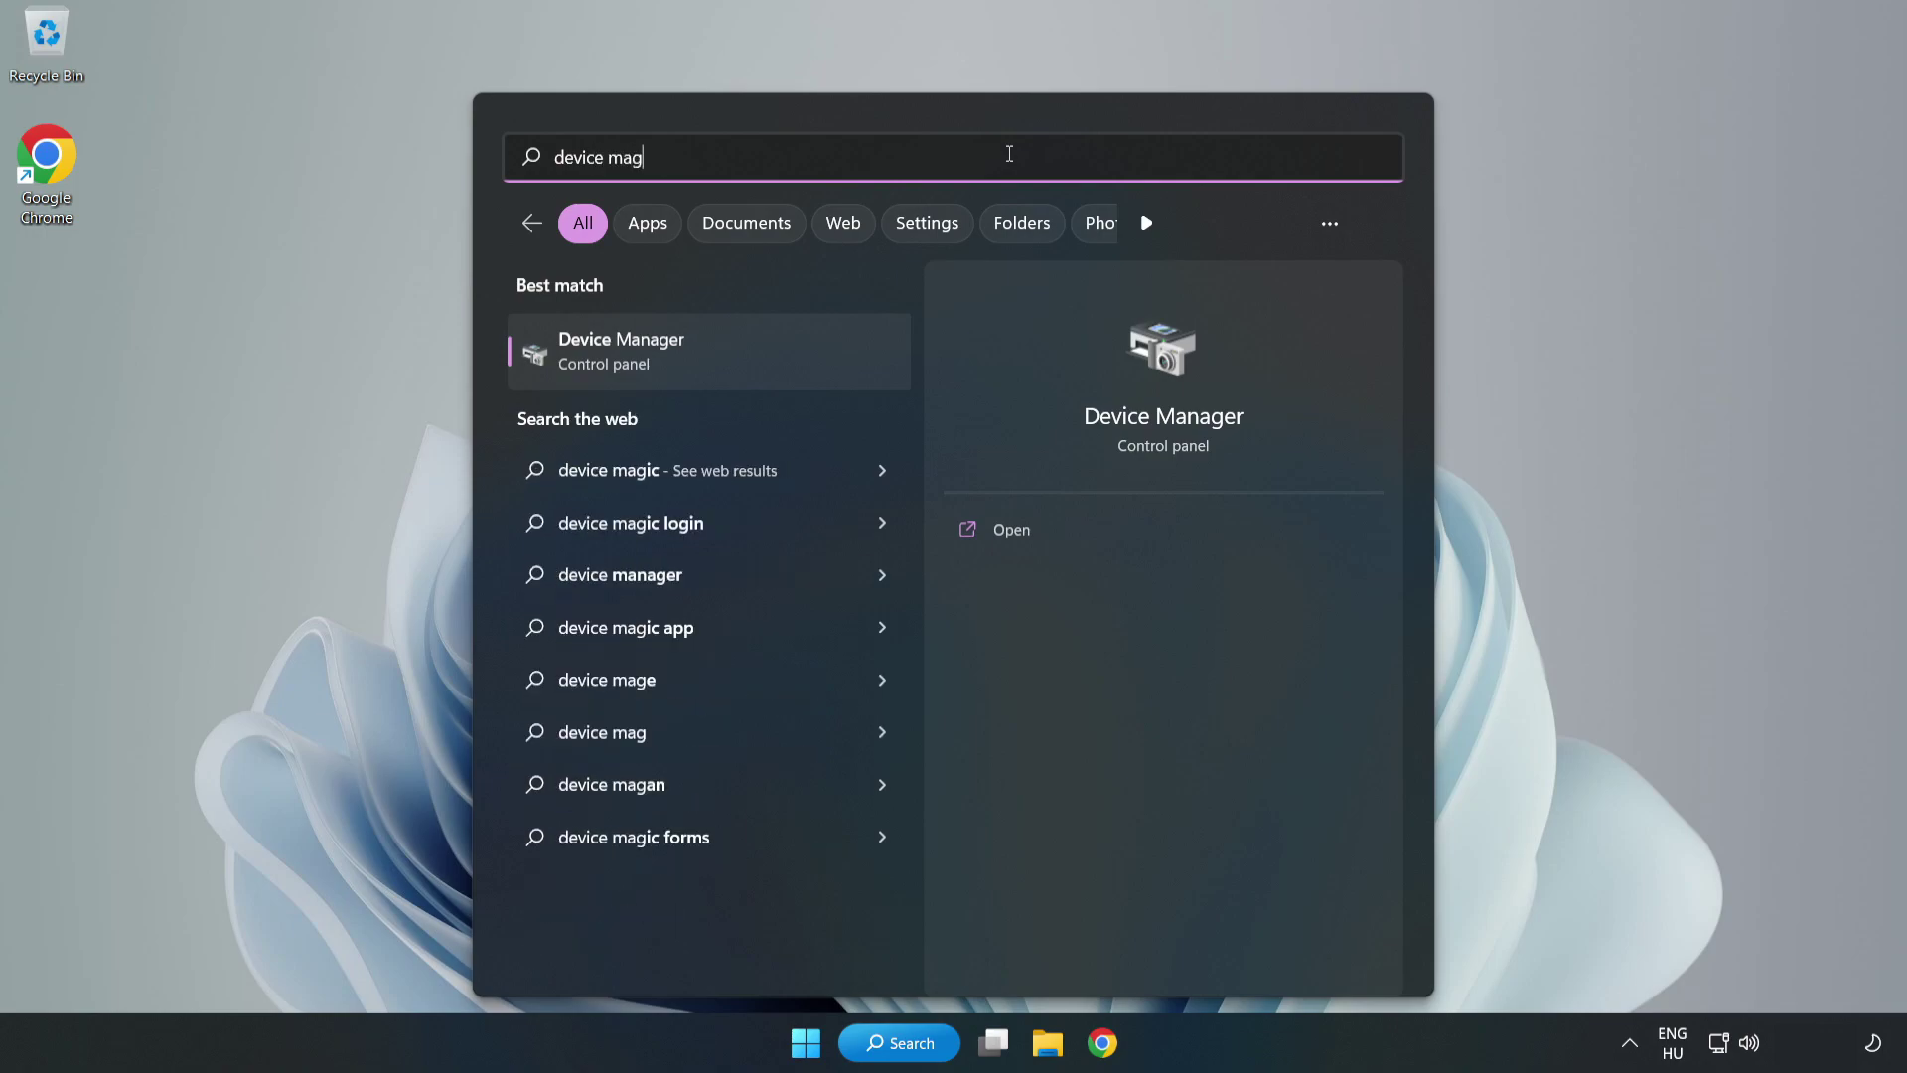
{"action": "key", "text": "BackSpace"}
{"action": "type", "text": "nager"}
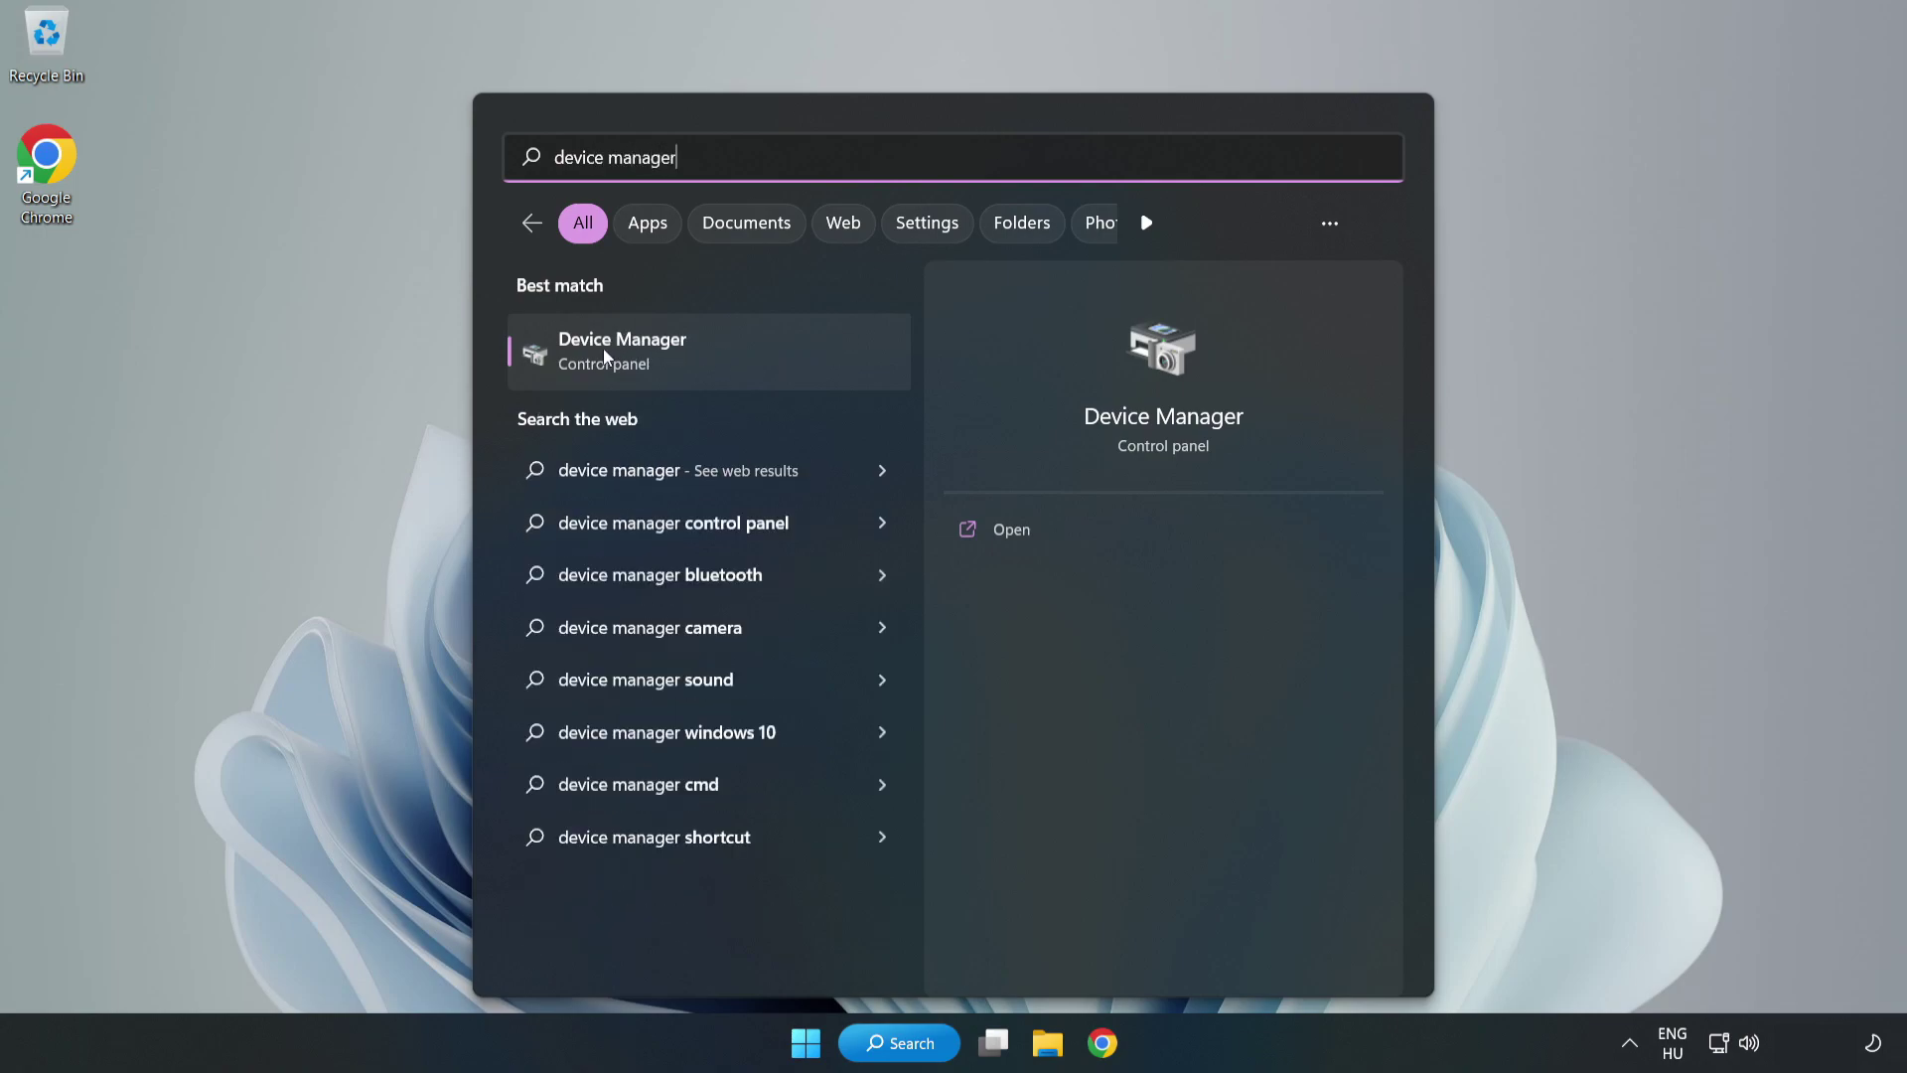
{"action": "left_click", "coordinate": [739, 351]}
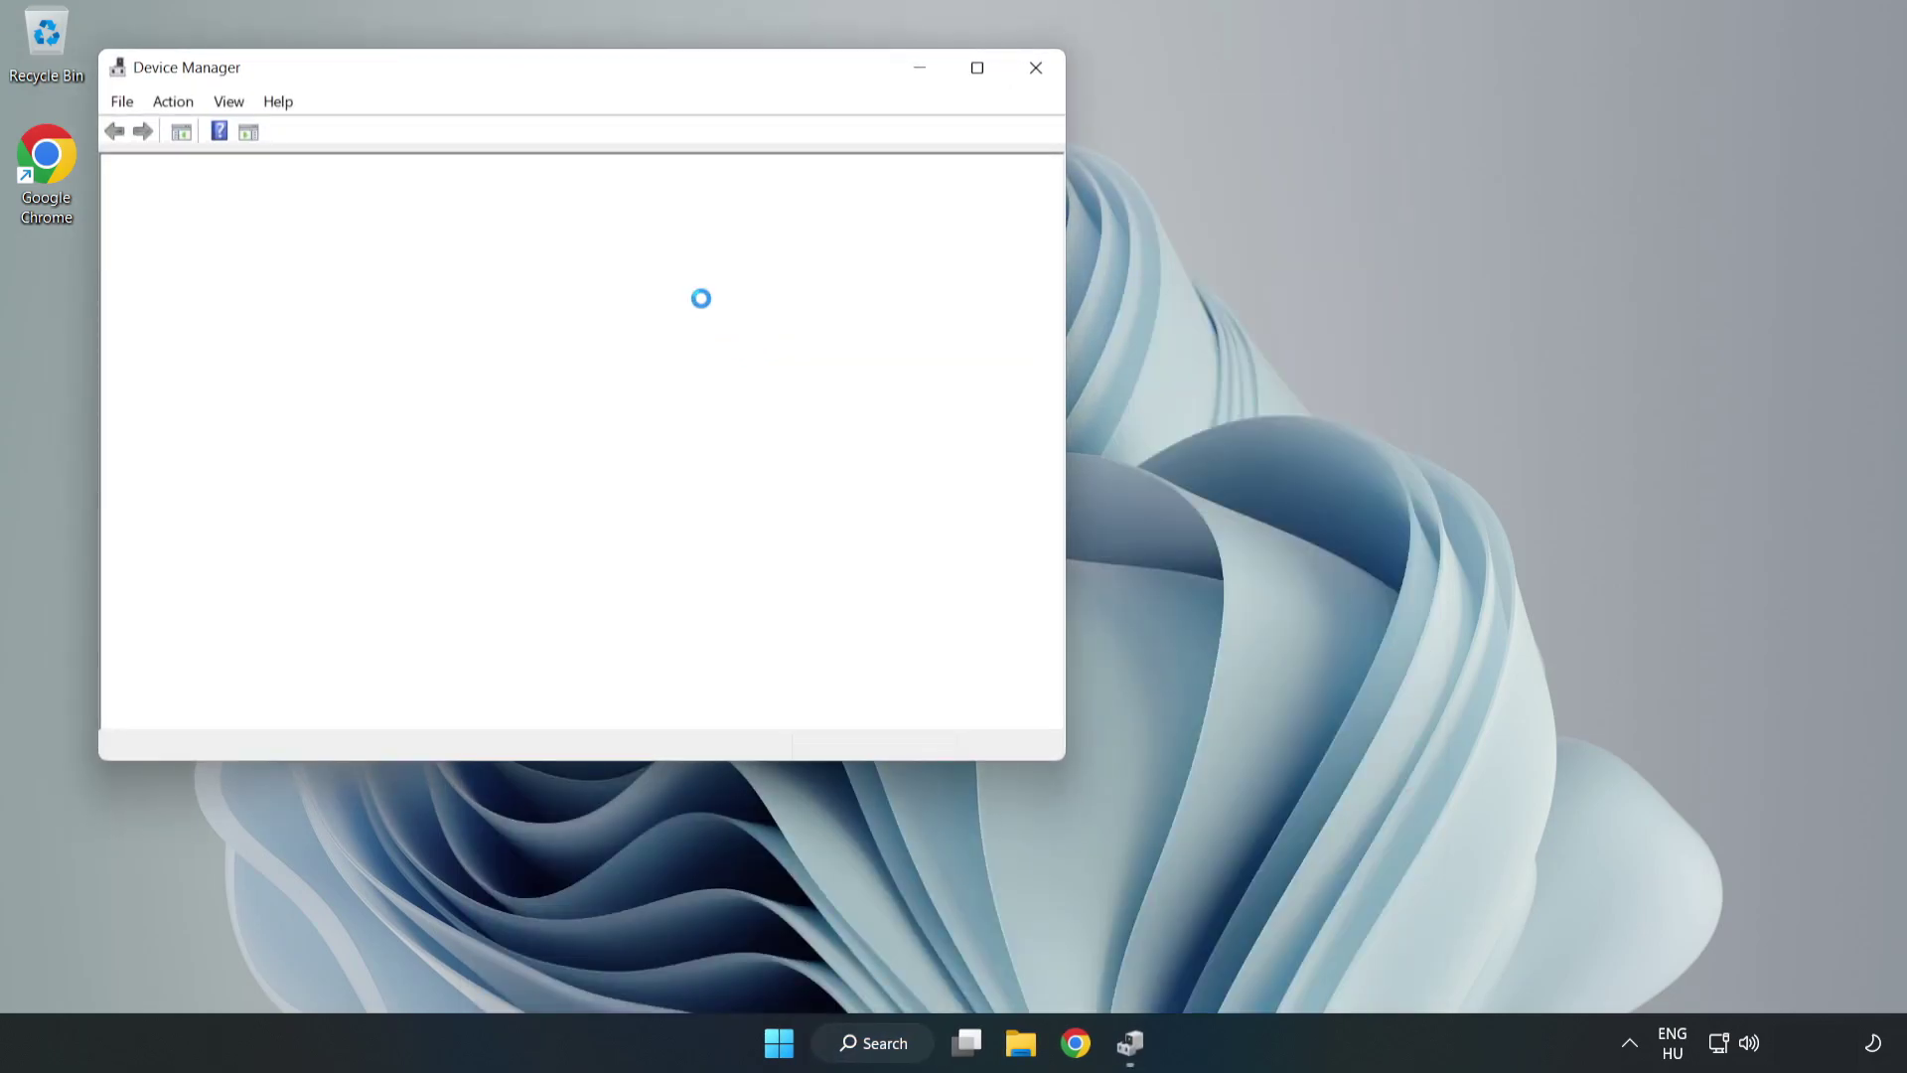
- Expand Sound, video and game controllers and right-click High Definition Audio Device
{"action": "left_click_drag", "start_coordinate": [526, 69], "coordinate": [854, 149]}
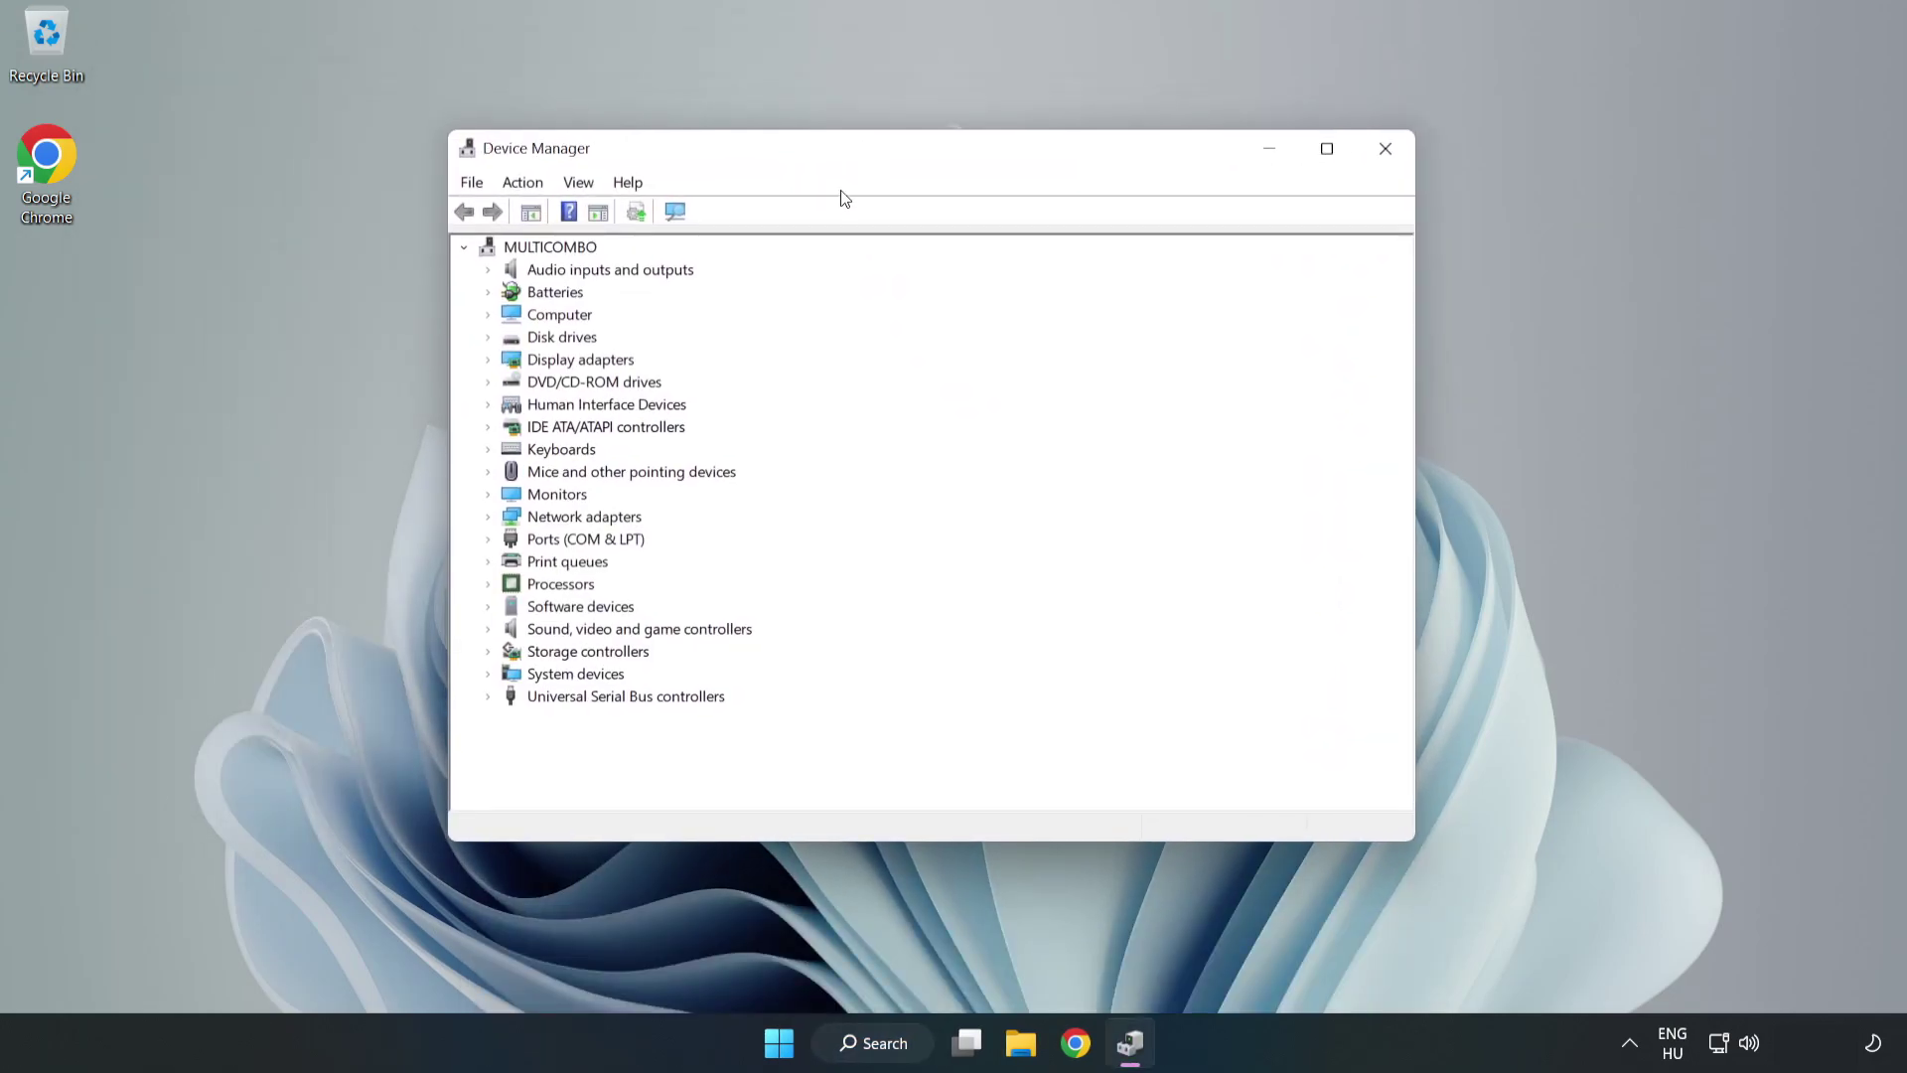
{"action": "left_click", "coordinate": [540, 636]}
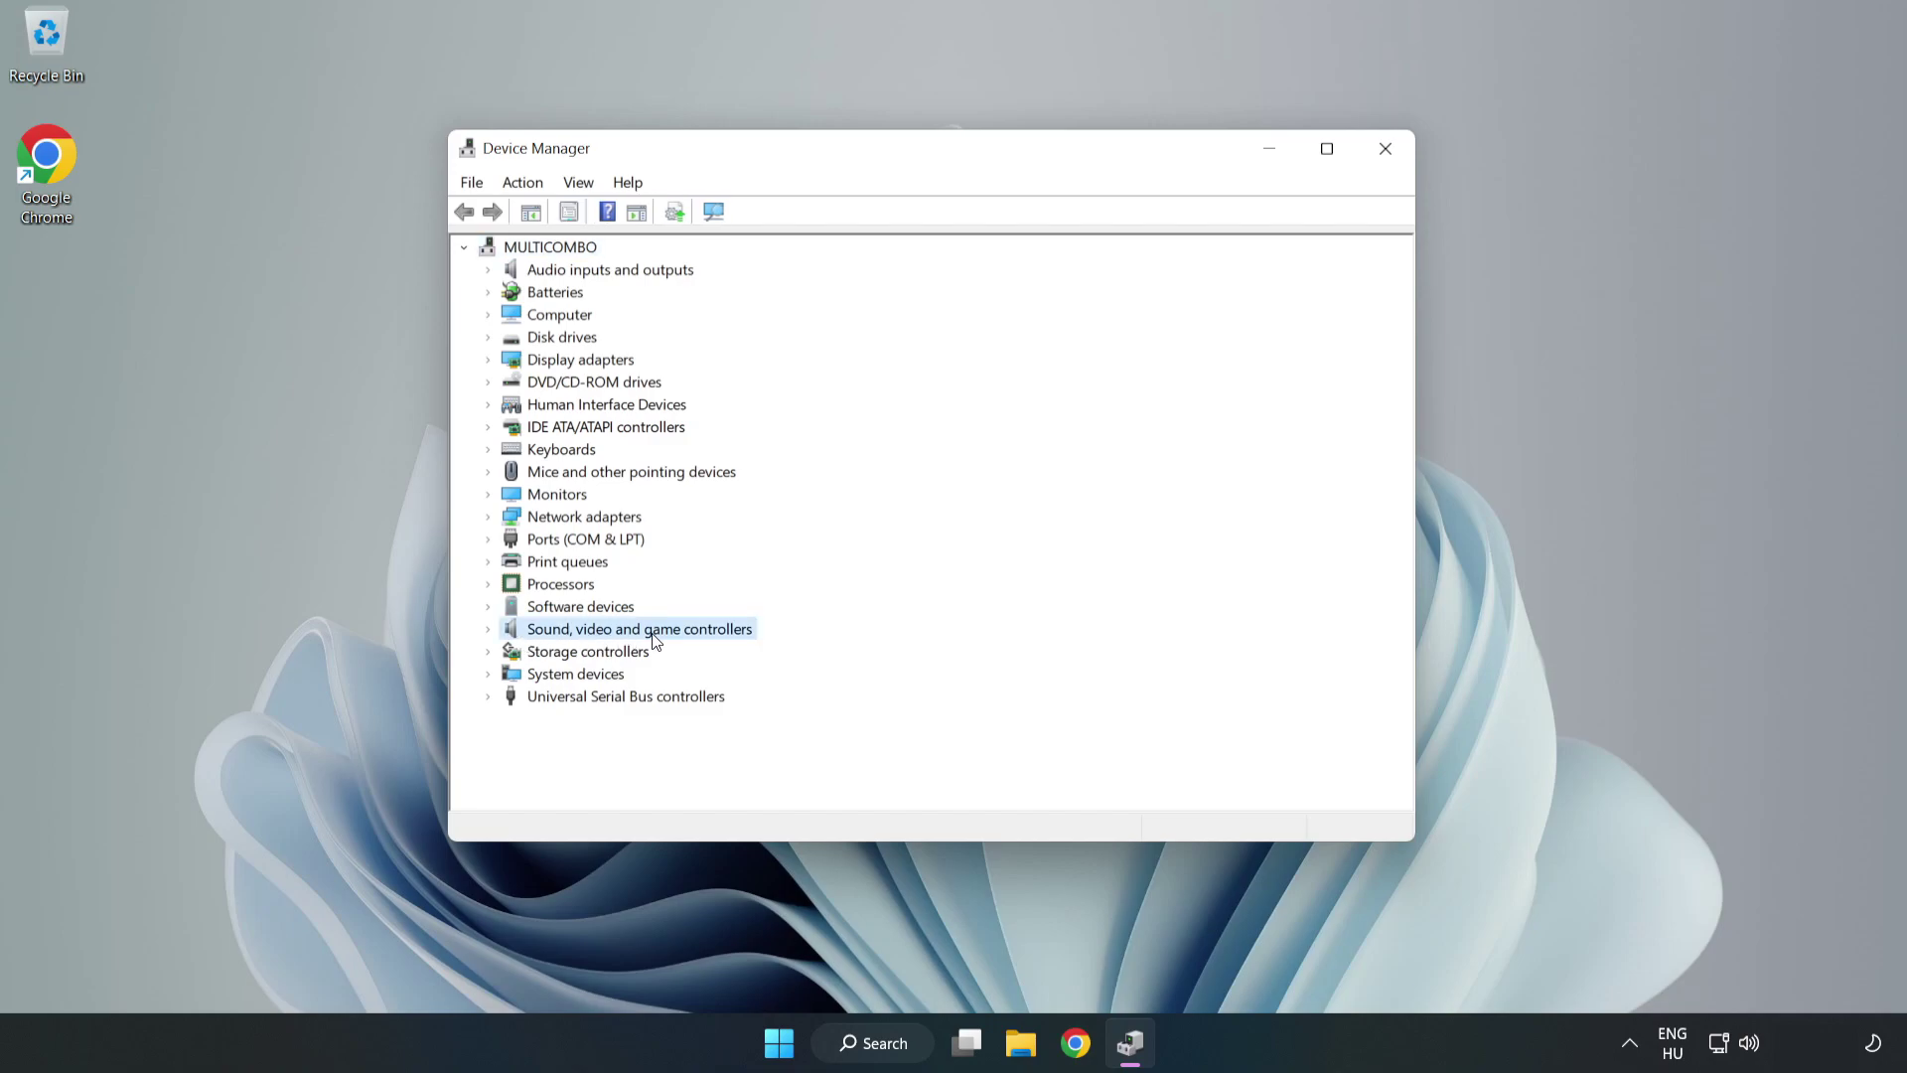
{"action": "left_click", "coordinate": [488, 630]}
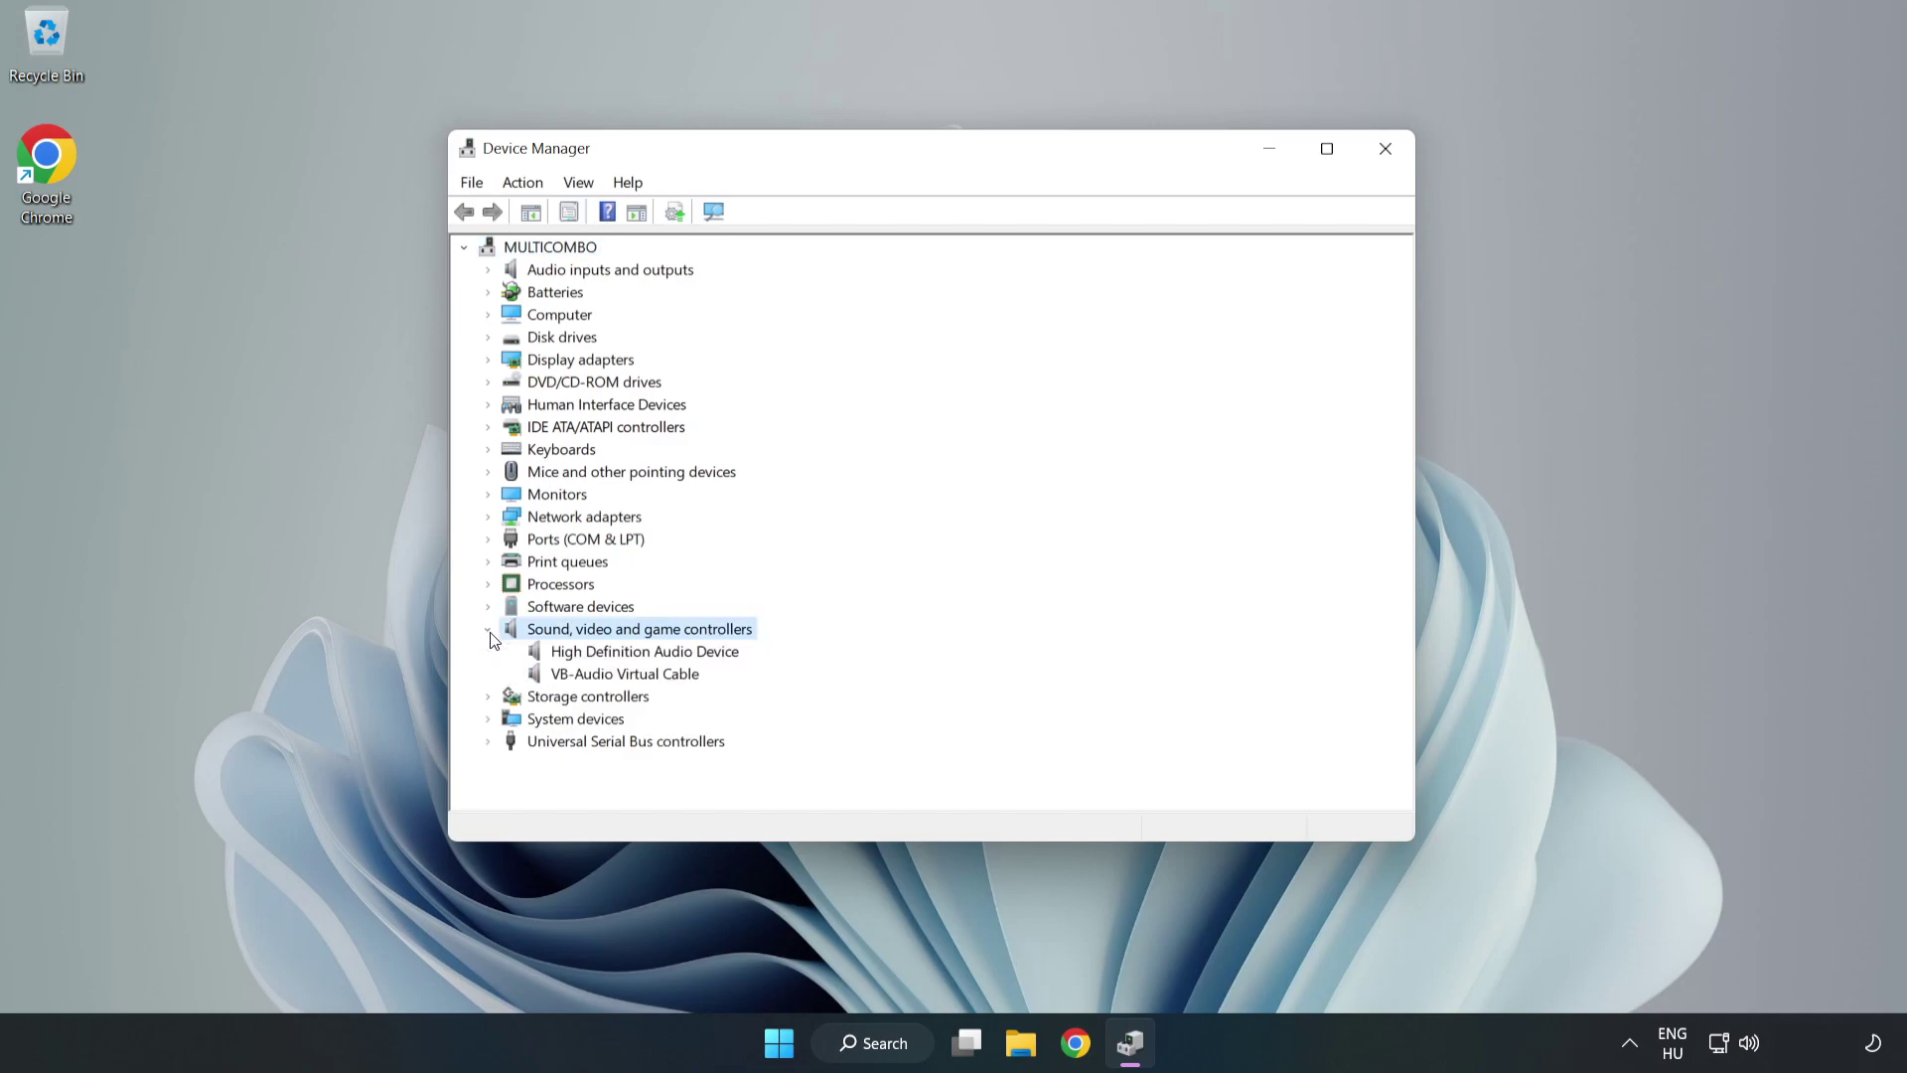
{"action": "left_click", "coordinate": [586, 653]}
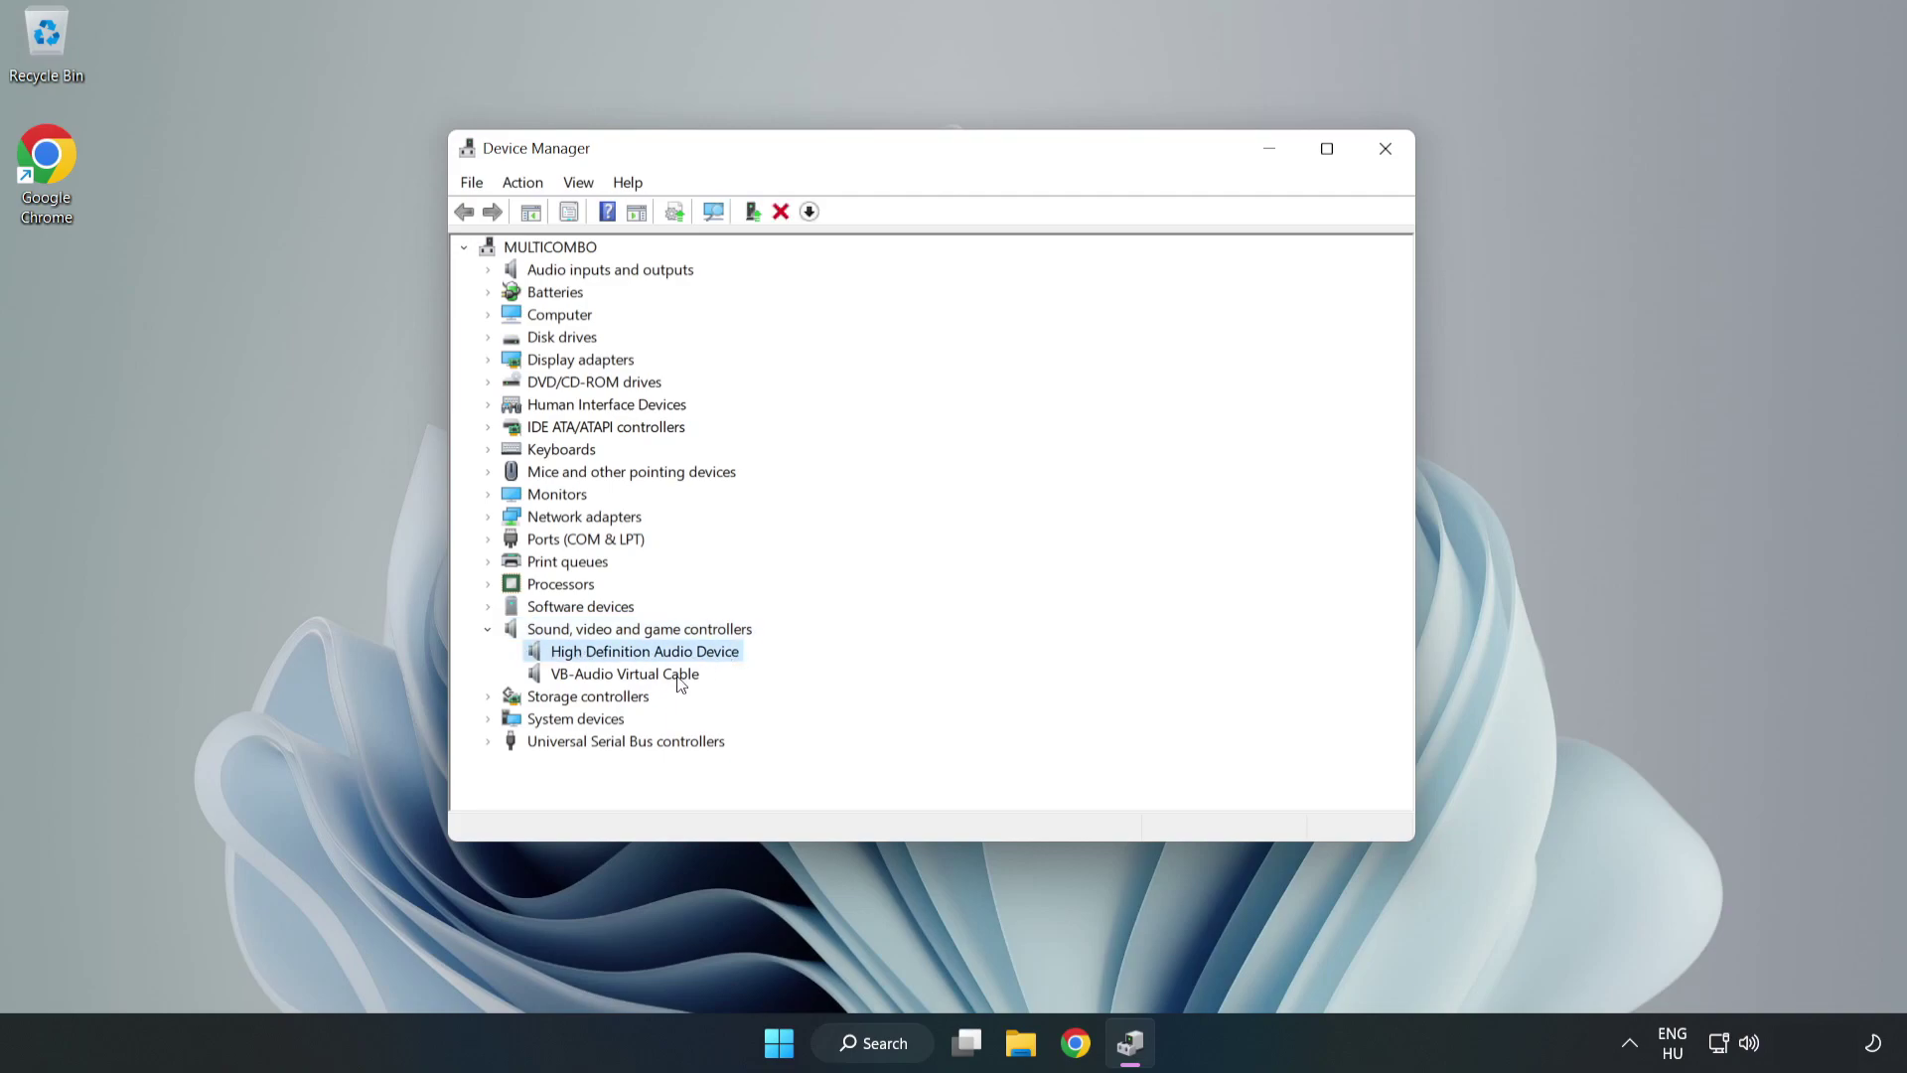
{"action": "right_click", "coordinate": [705, 653]}
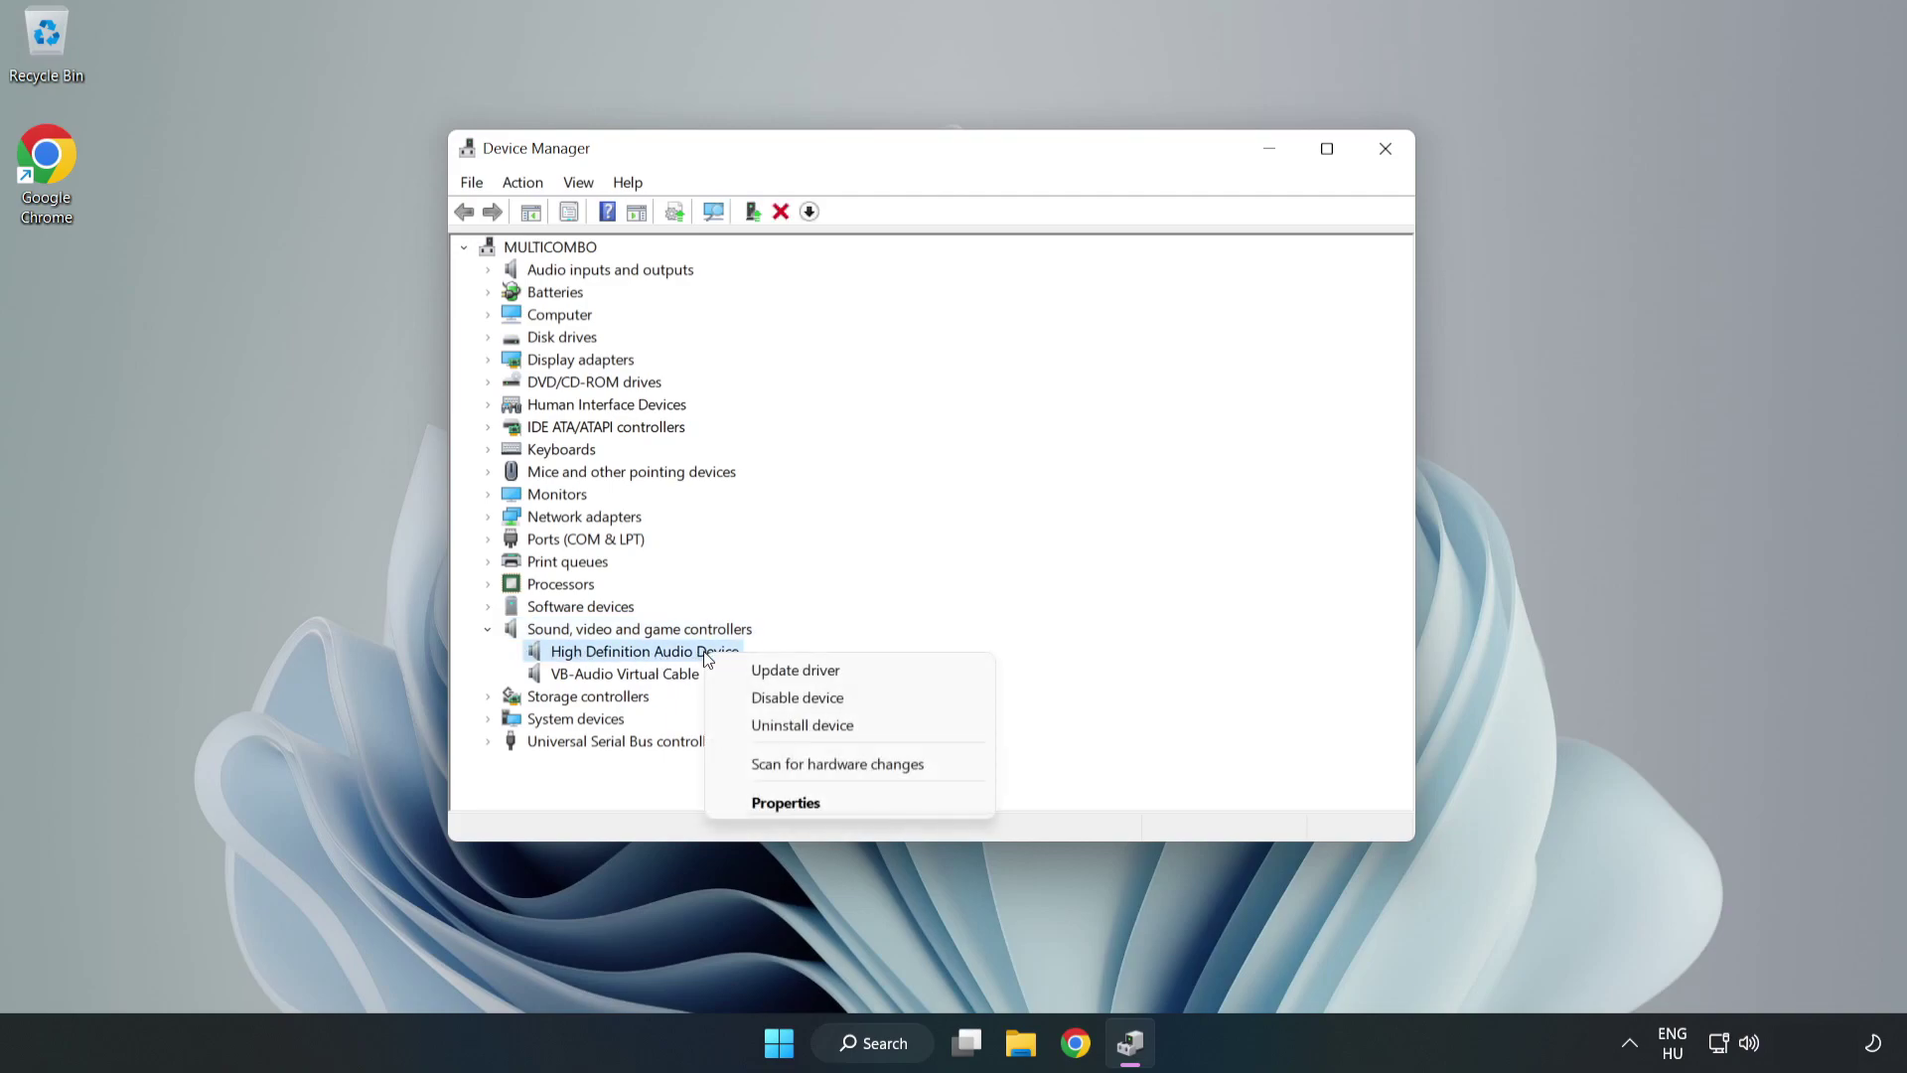
- Reinstall the High Definition Audio Device driver from the computer's available drivers, accepting the compatibility warning
{"action": "left_click", "coordinate": [867, 673]}
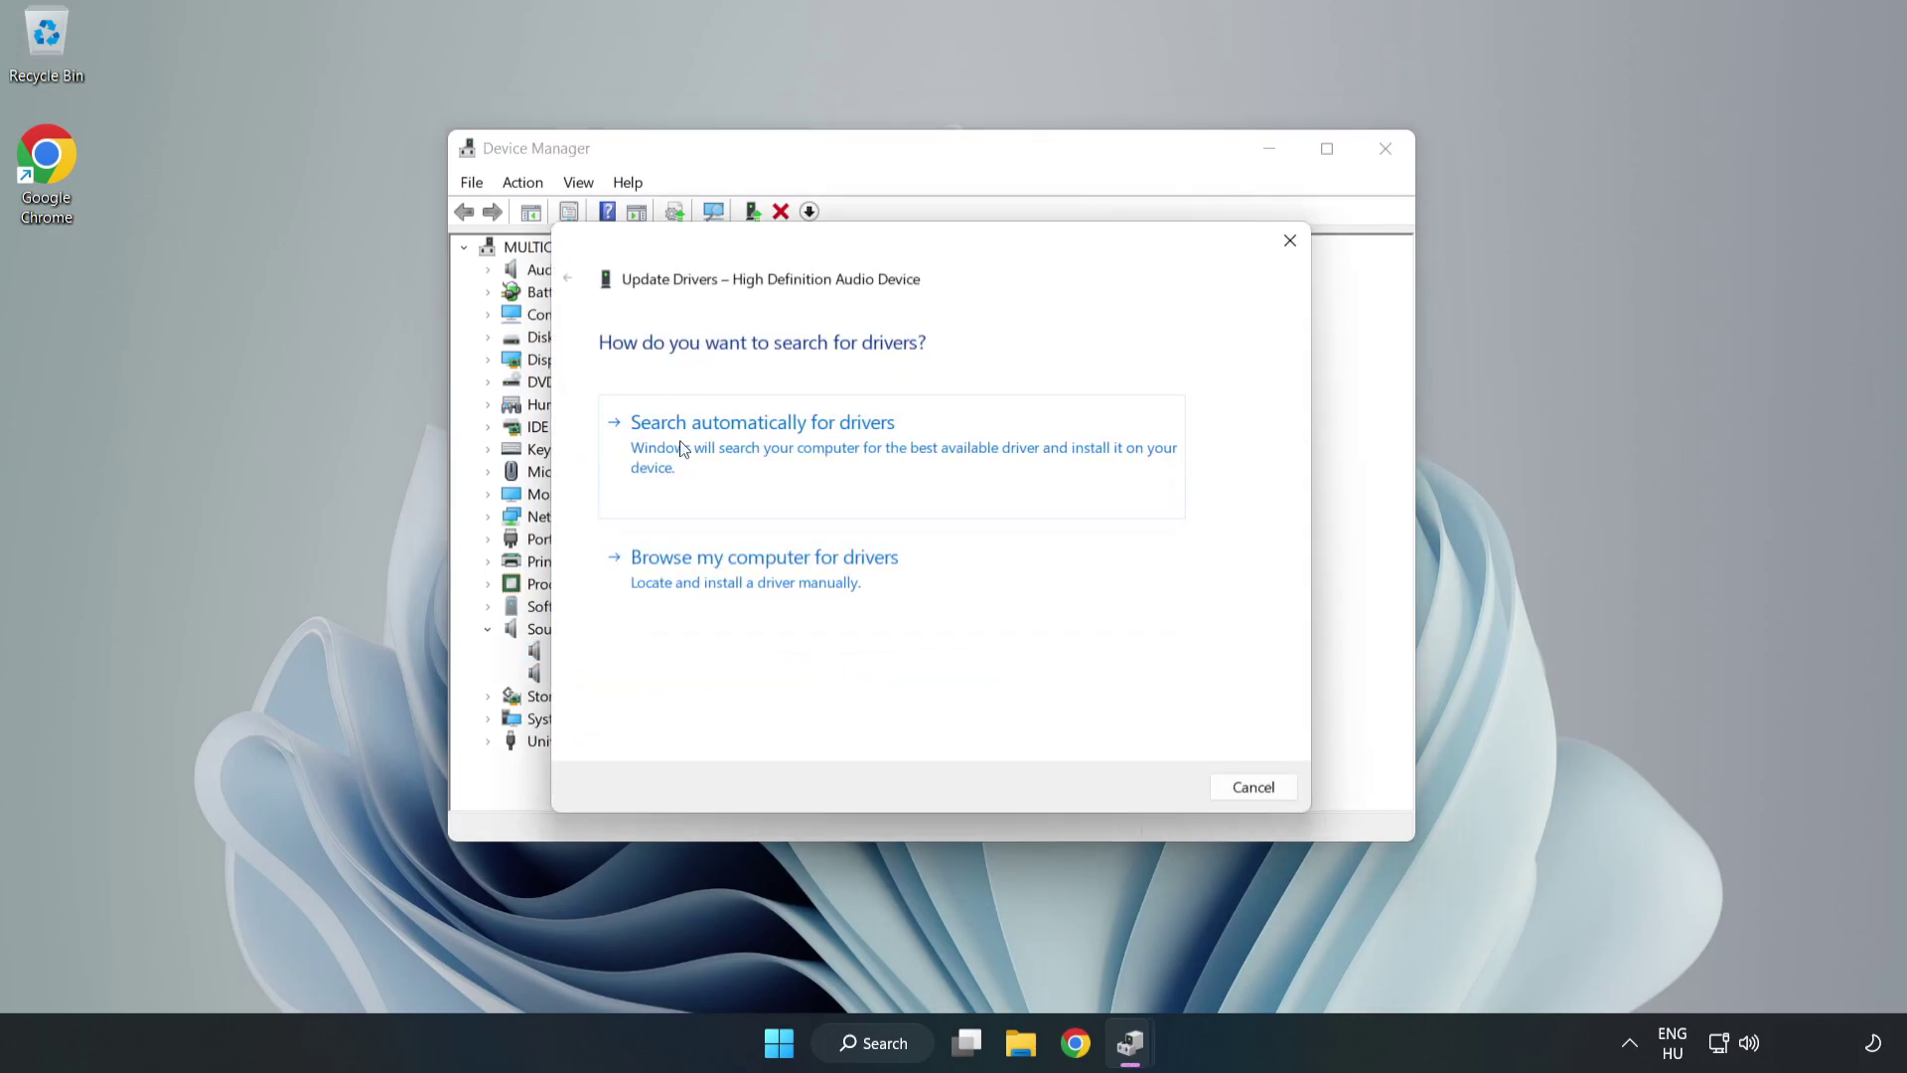
{"action": "left_click", "coordinate": [831, 583]}
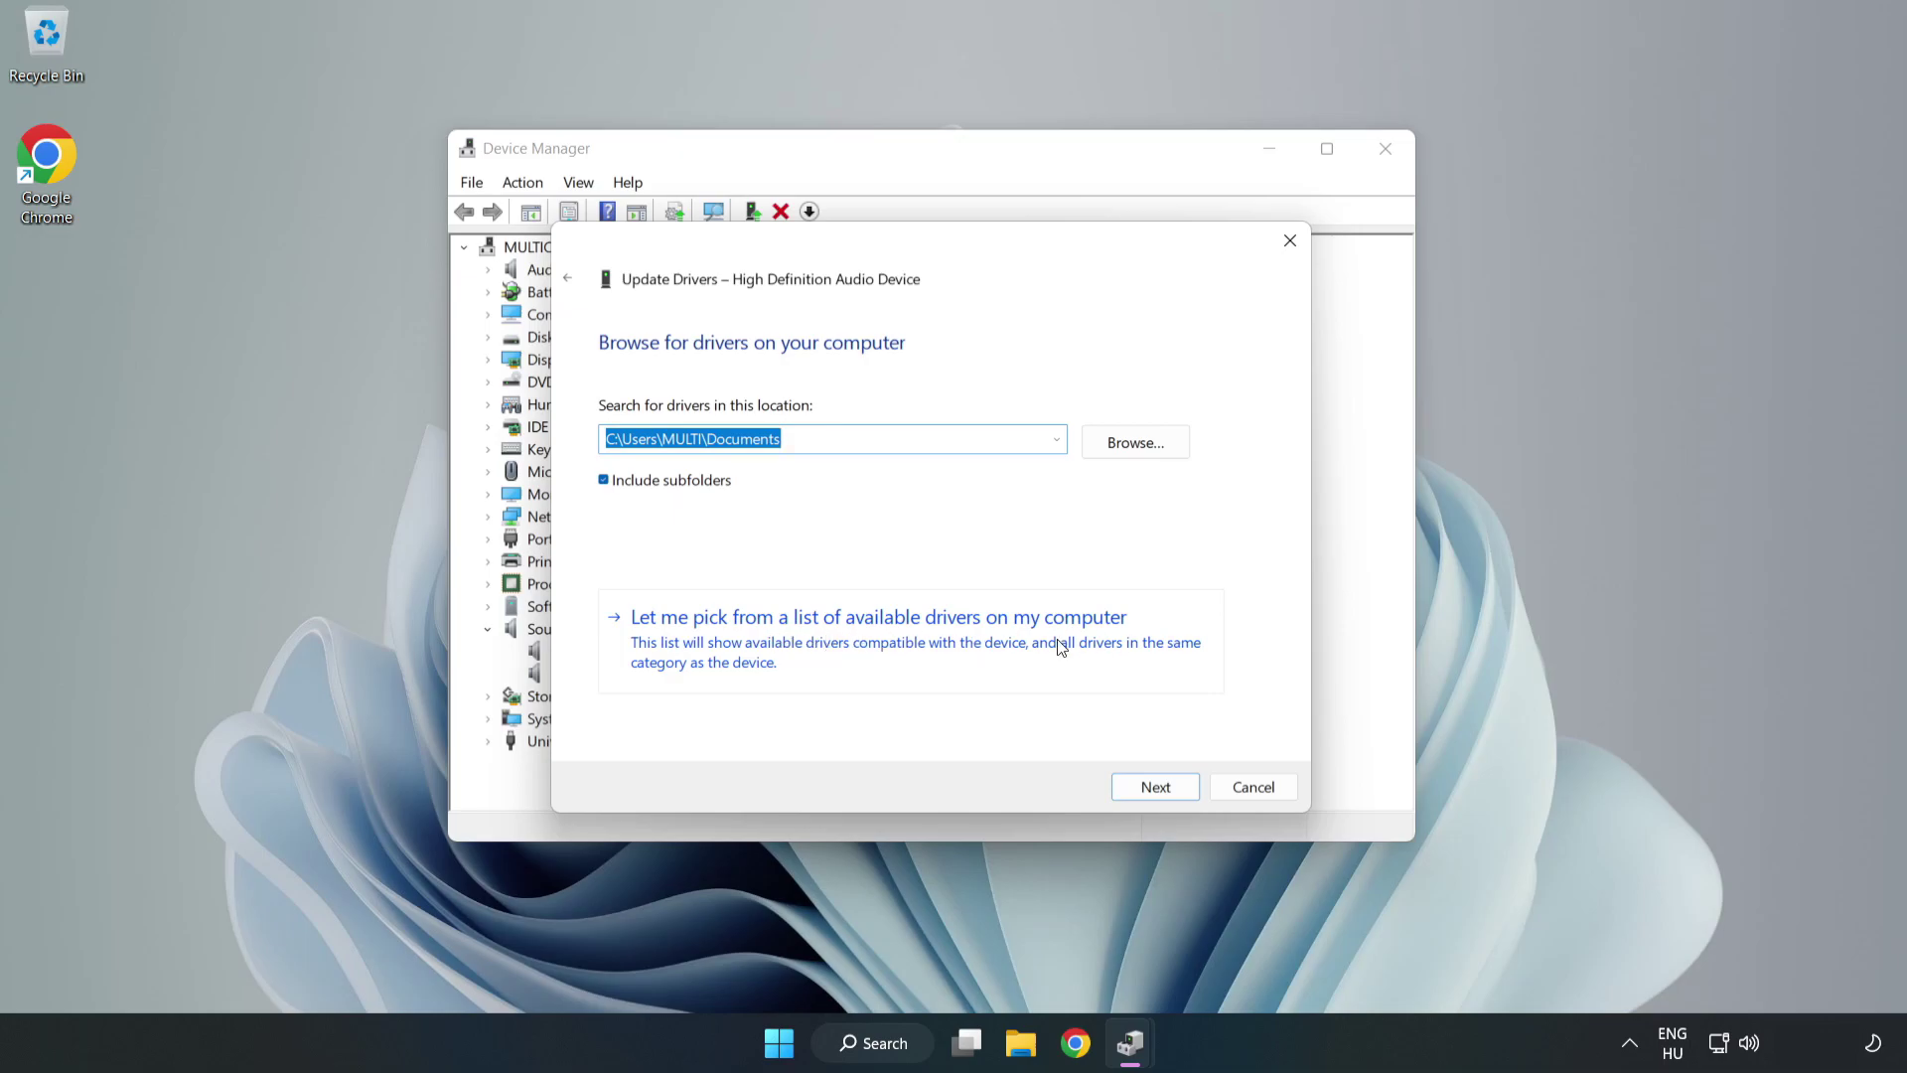
{"action": "left_click", "coordinate": [994, 654]}
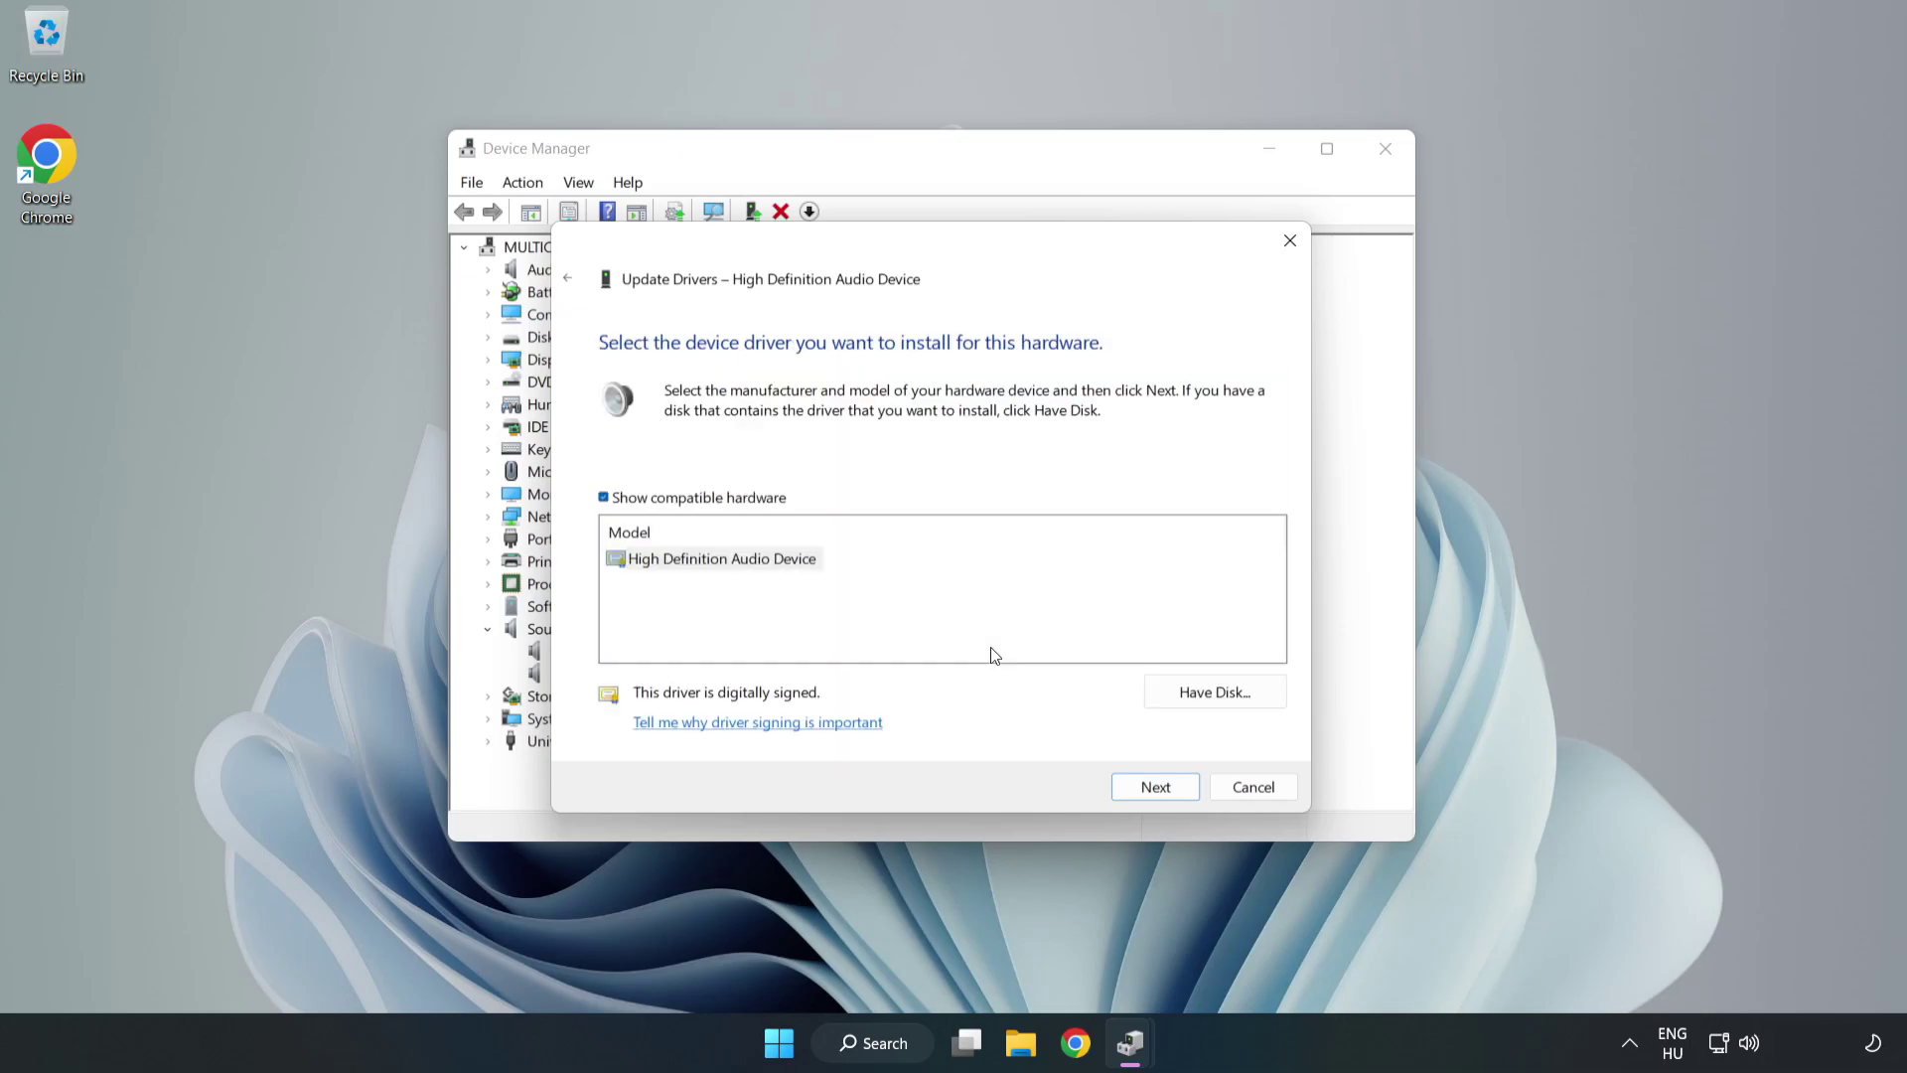
{"action": "left_click", "coordinate": [640, 564]}
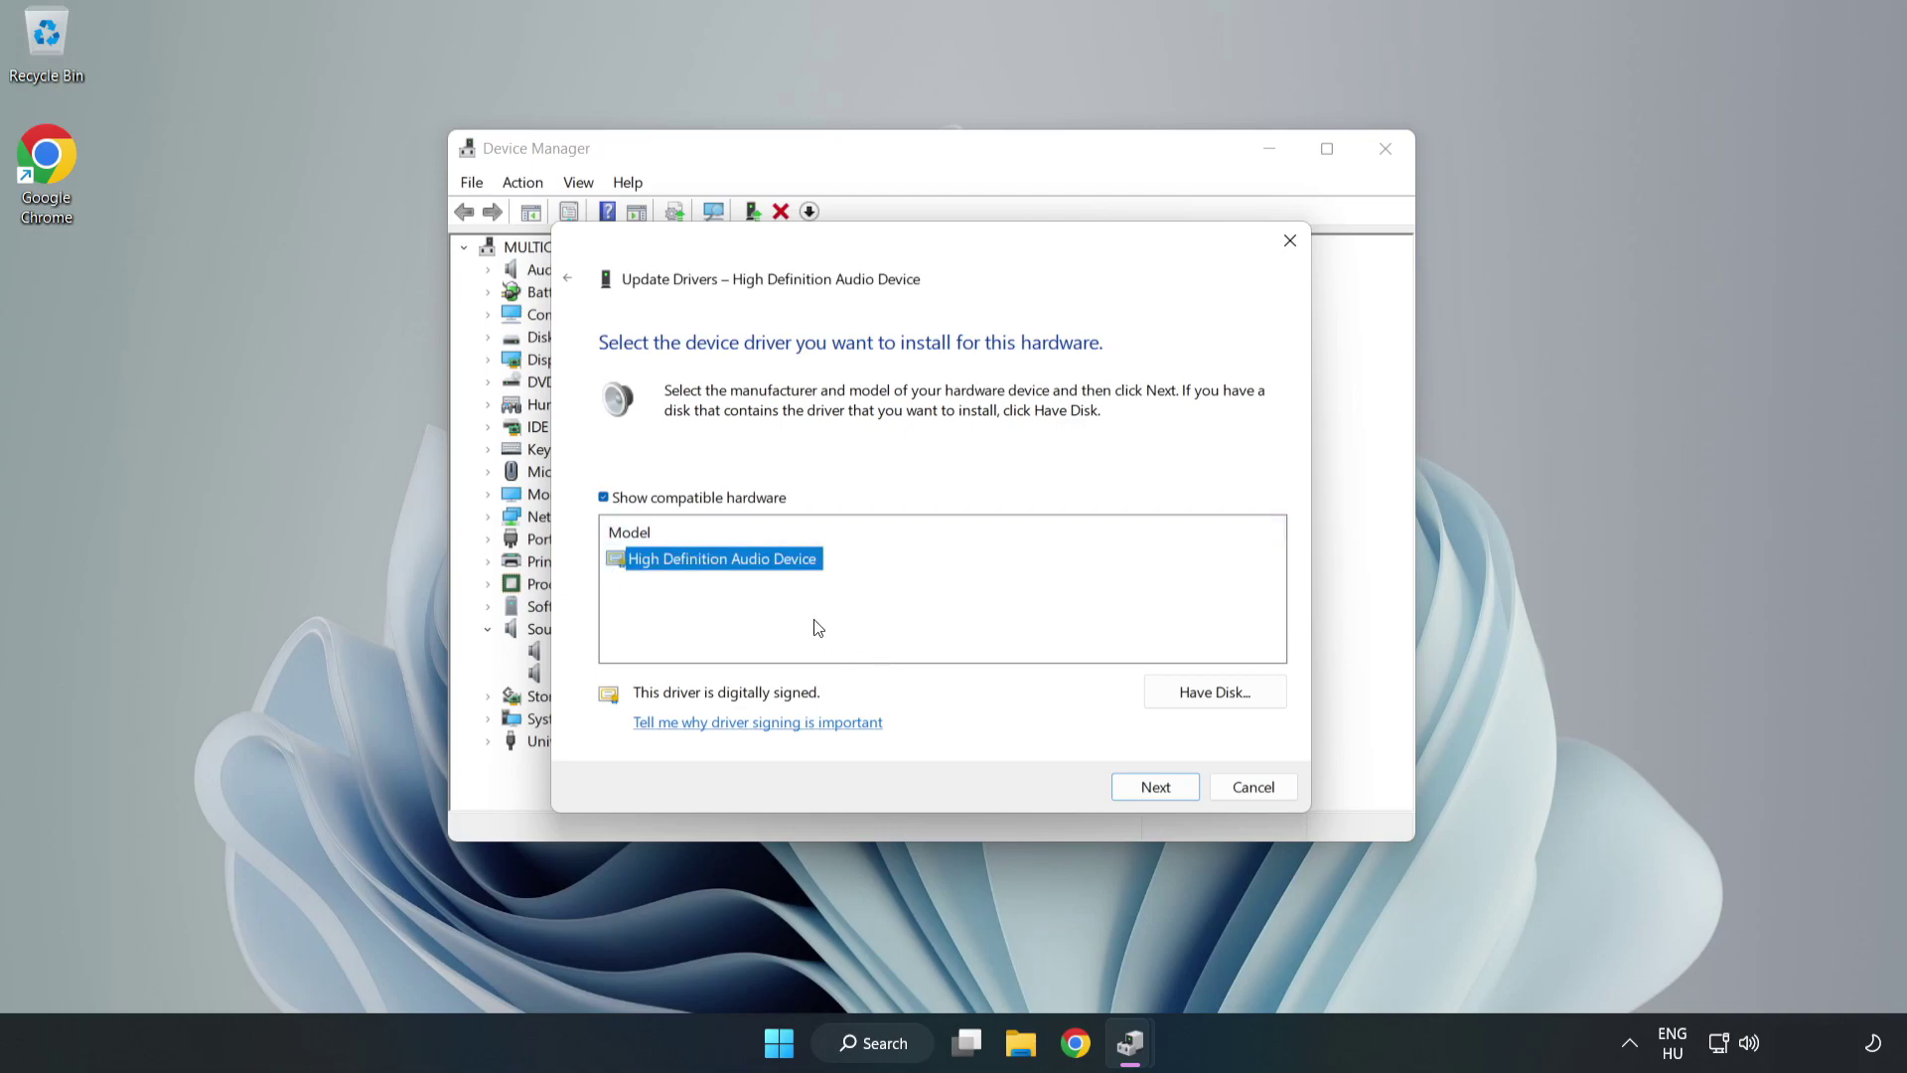
{"action": "left_click", "coordinate": [1157, 788]}
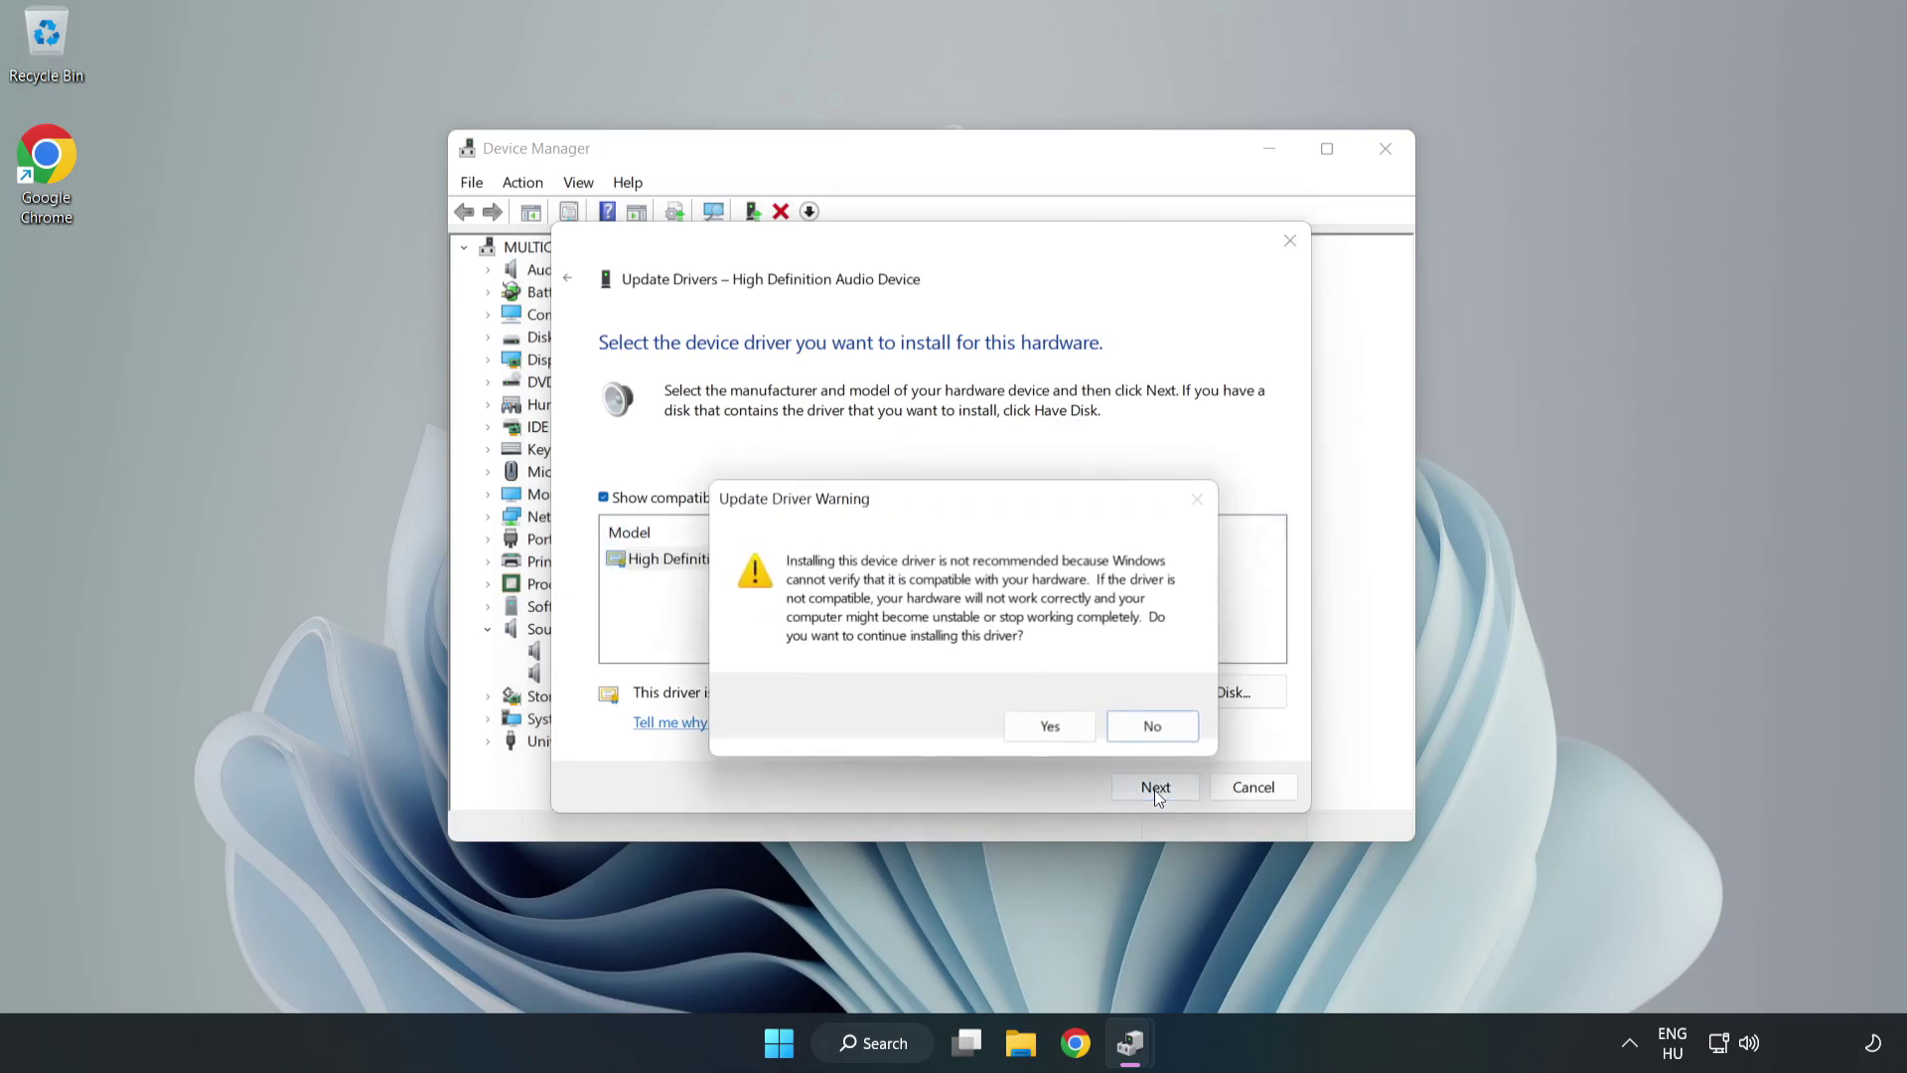
{"action": "left_click", "coordinate": [1051, 727]}
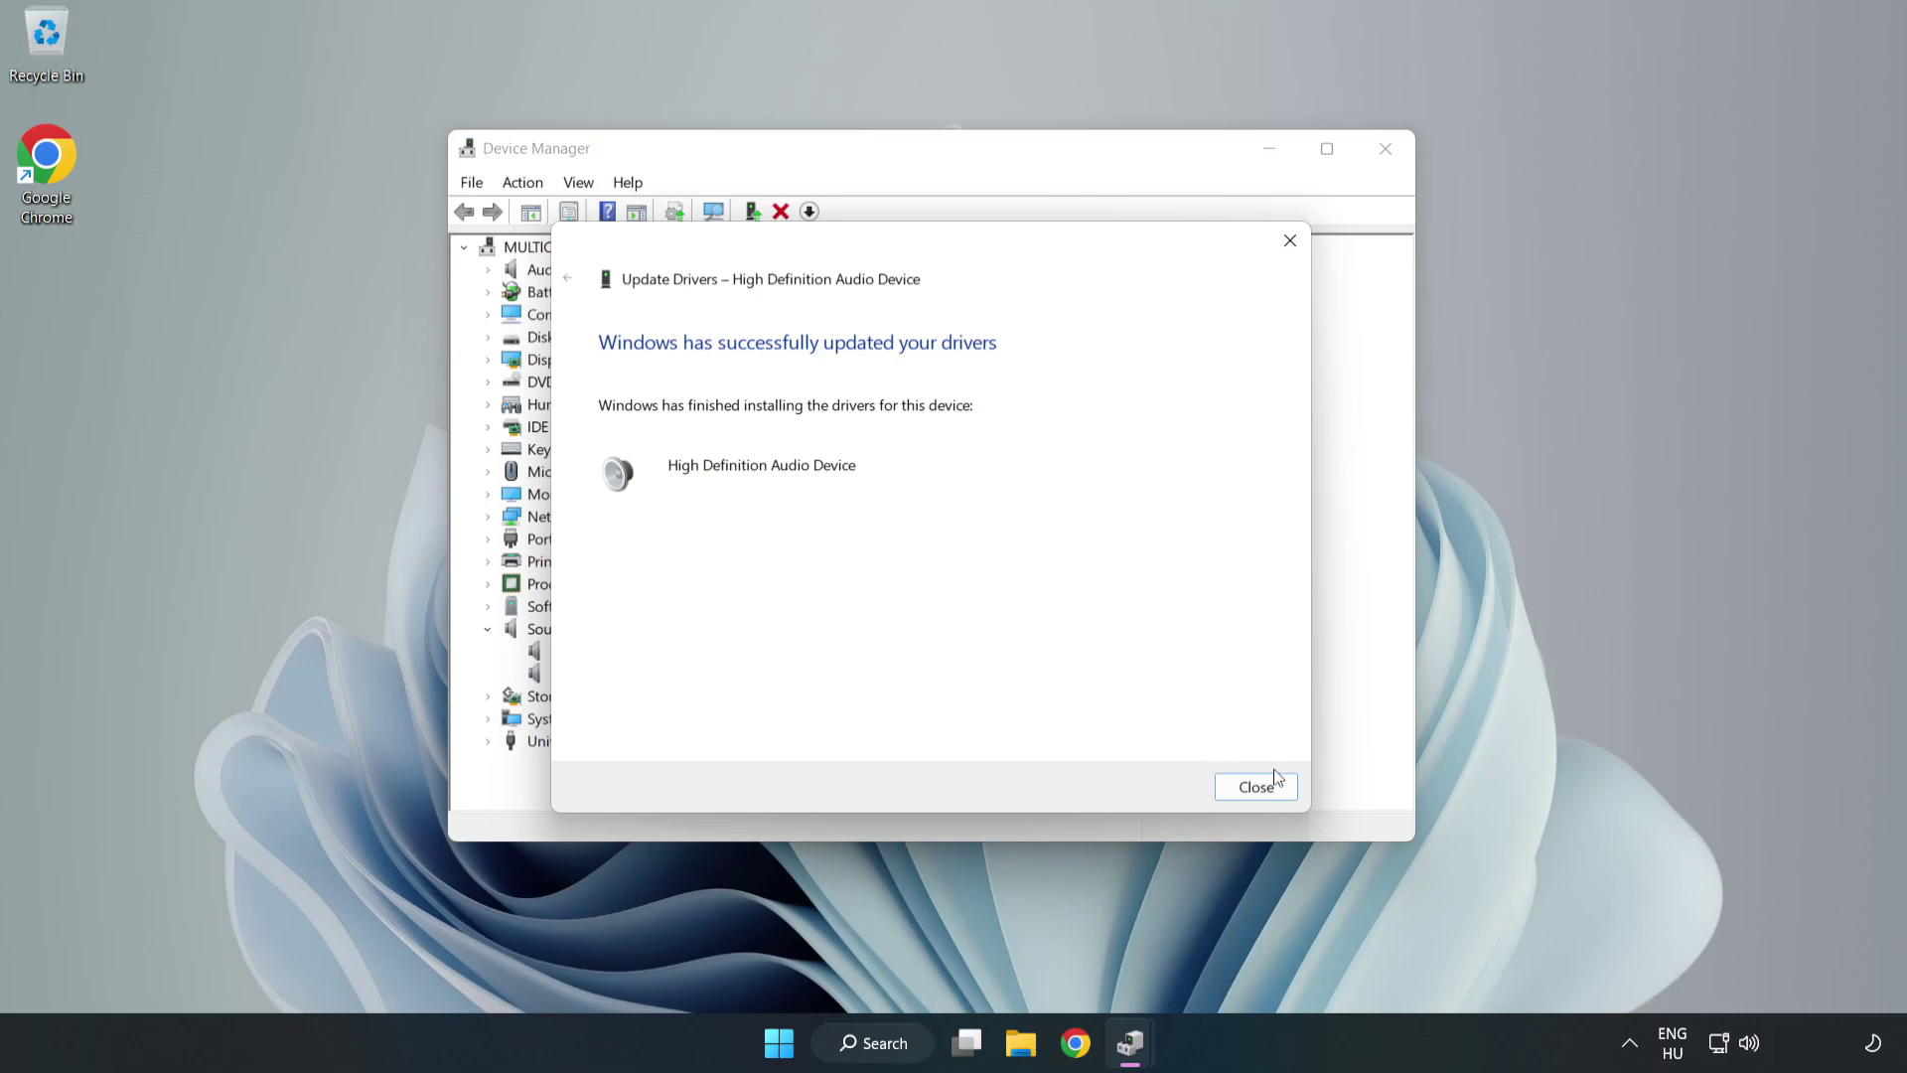
- Close the finished driver wizard and Device Manager, then bring up the Start menu's power options
{"action": "left_click", "coordinate": [1255, 788]}
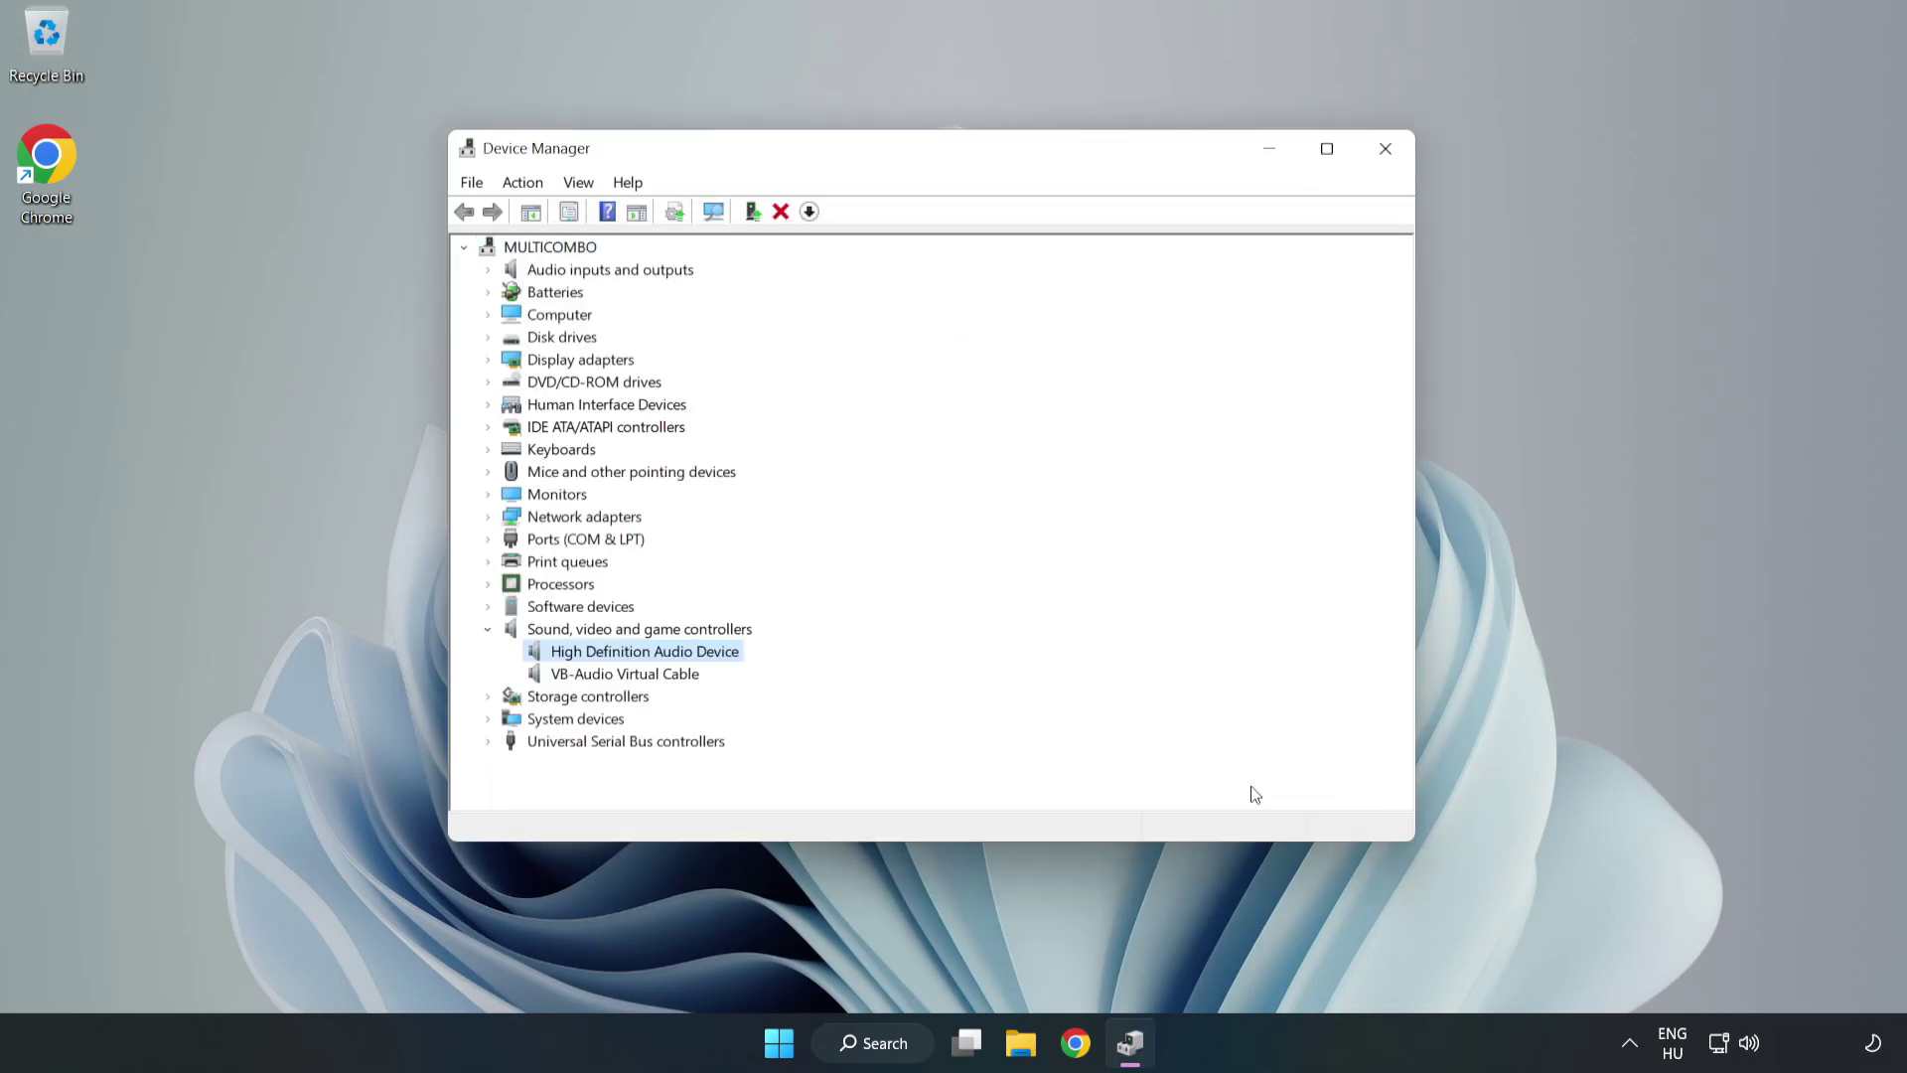
{"action": "left_click", "coordinate": [1382, 151]}
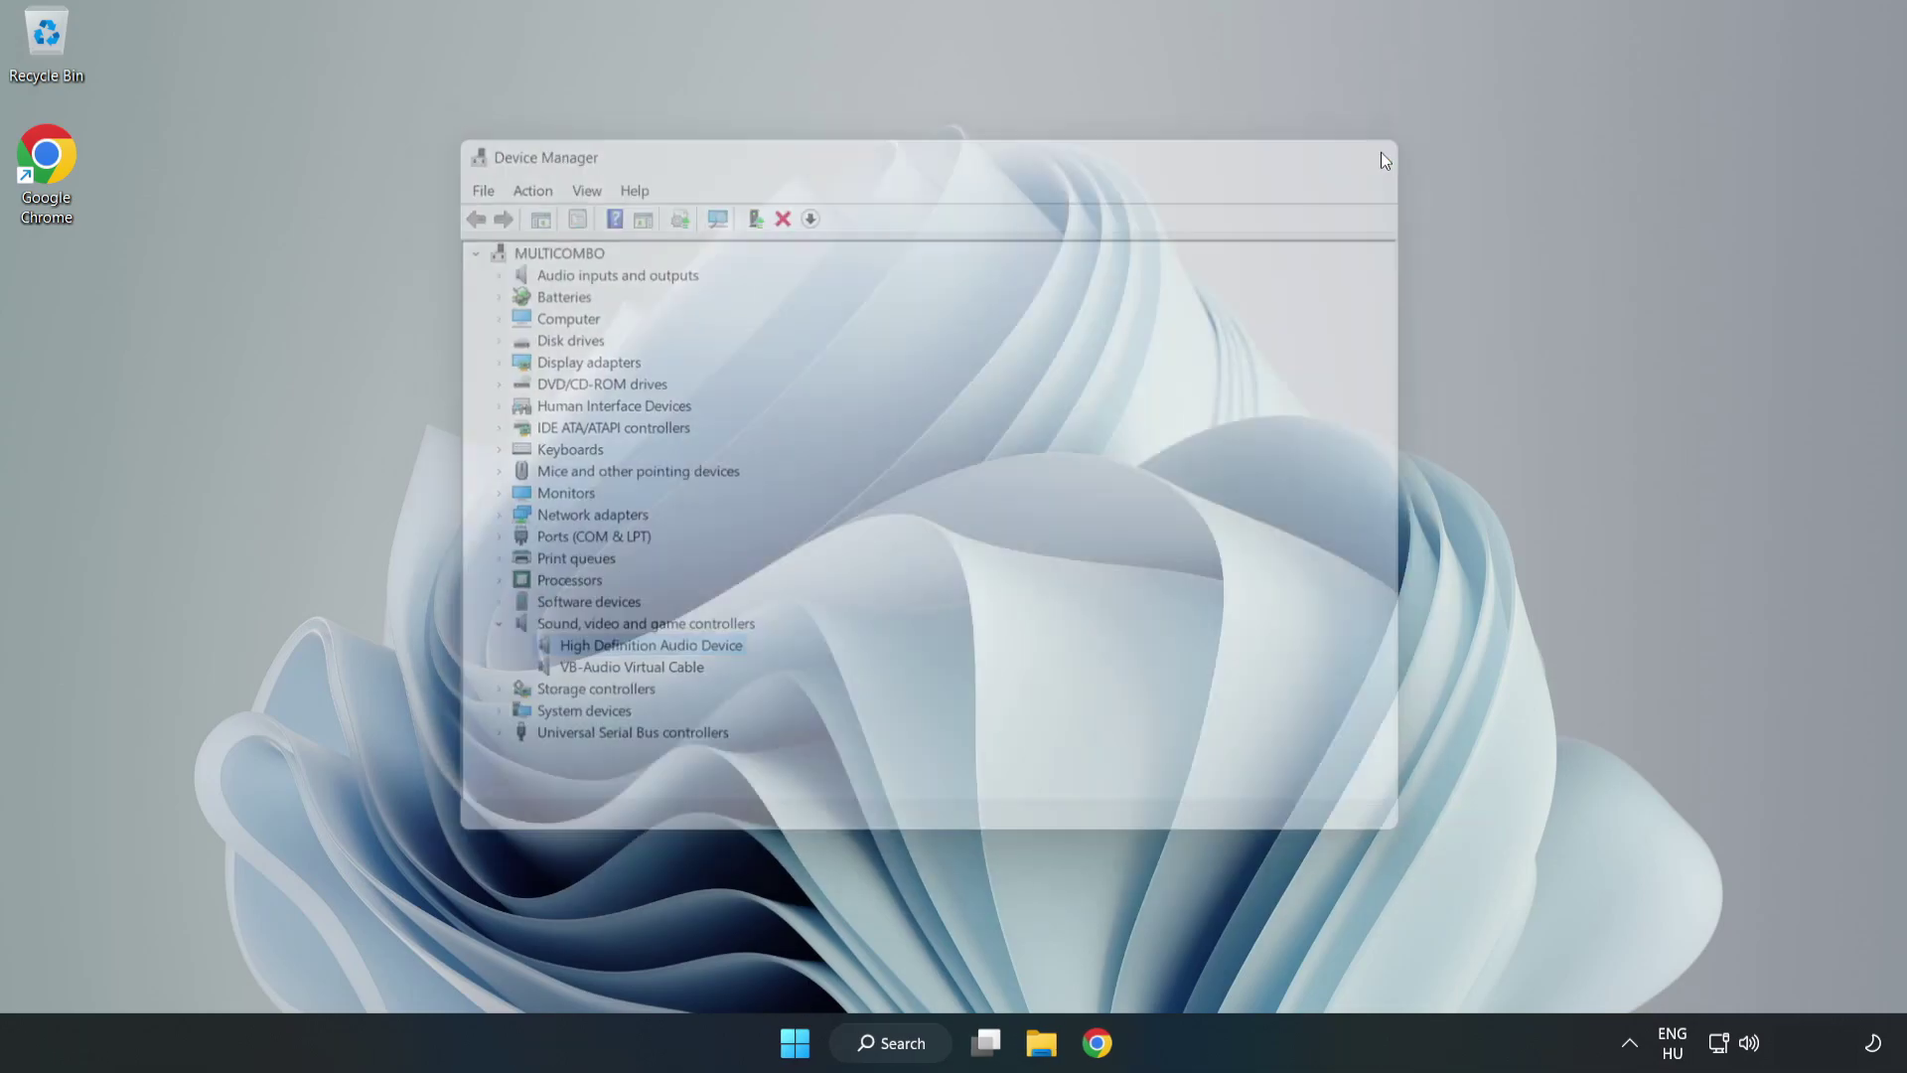
{"action": "left_click", "coordinate": [806, 1042]}
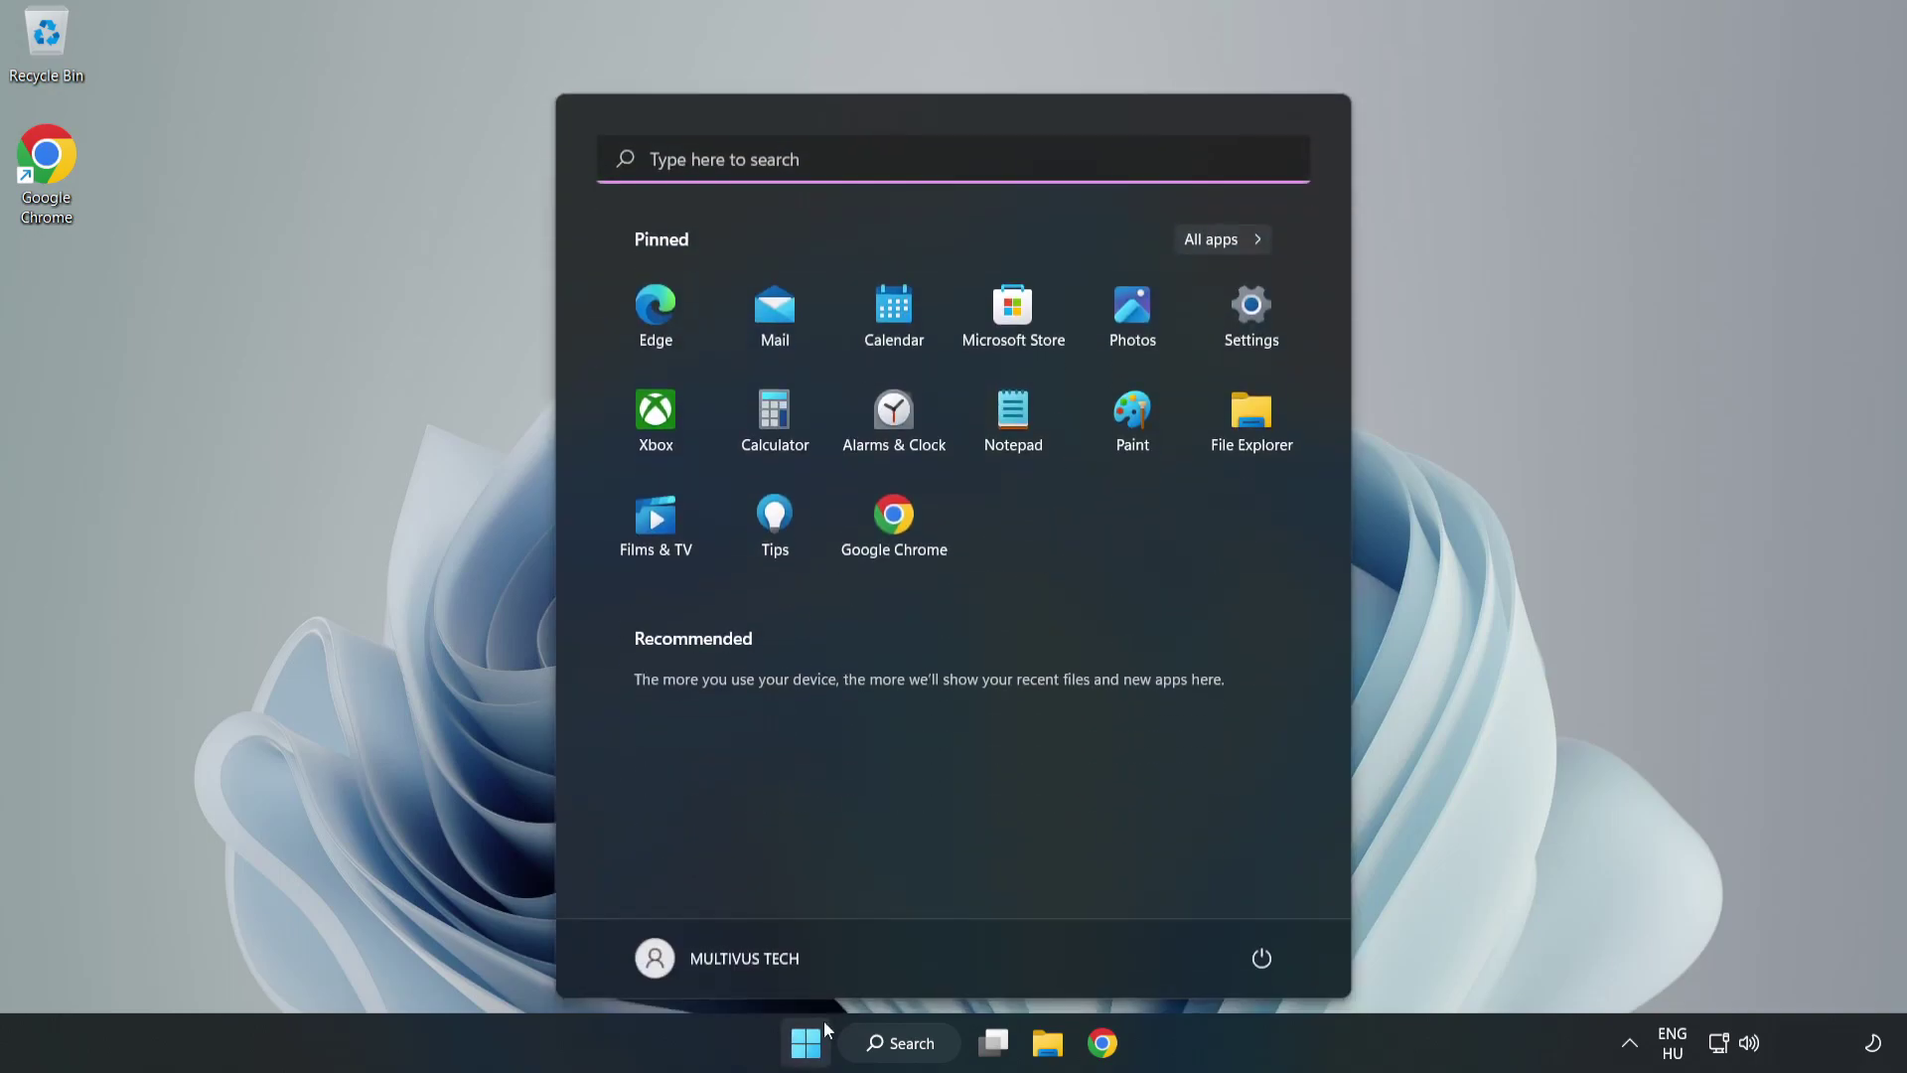
{"action": "left_click", "coordinate": [1261, 956]}
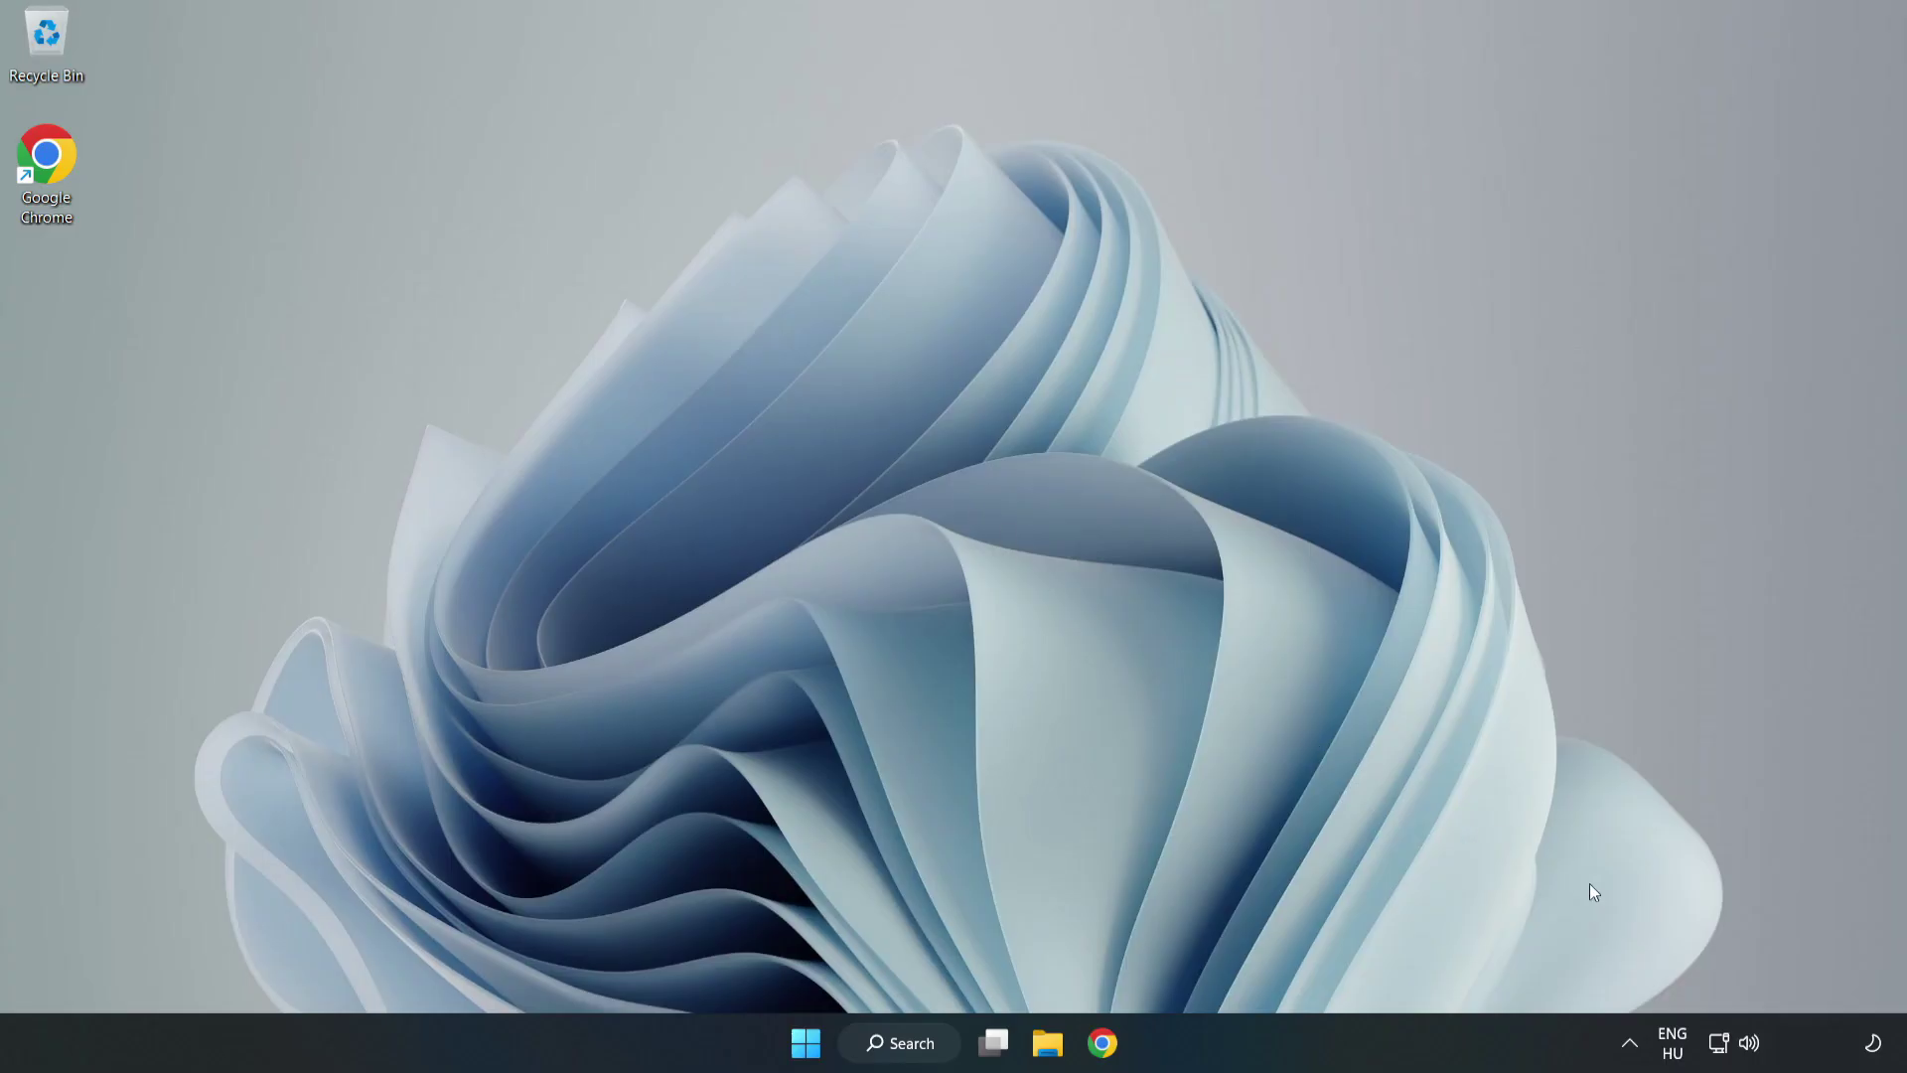
- Launch 'Troubleshoot sound problems' from the taskbar speaker icon's shortcut menu
{"action": "right_click", "coordinate": [1754, 1041]}
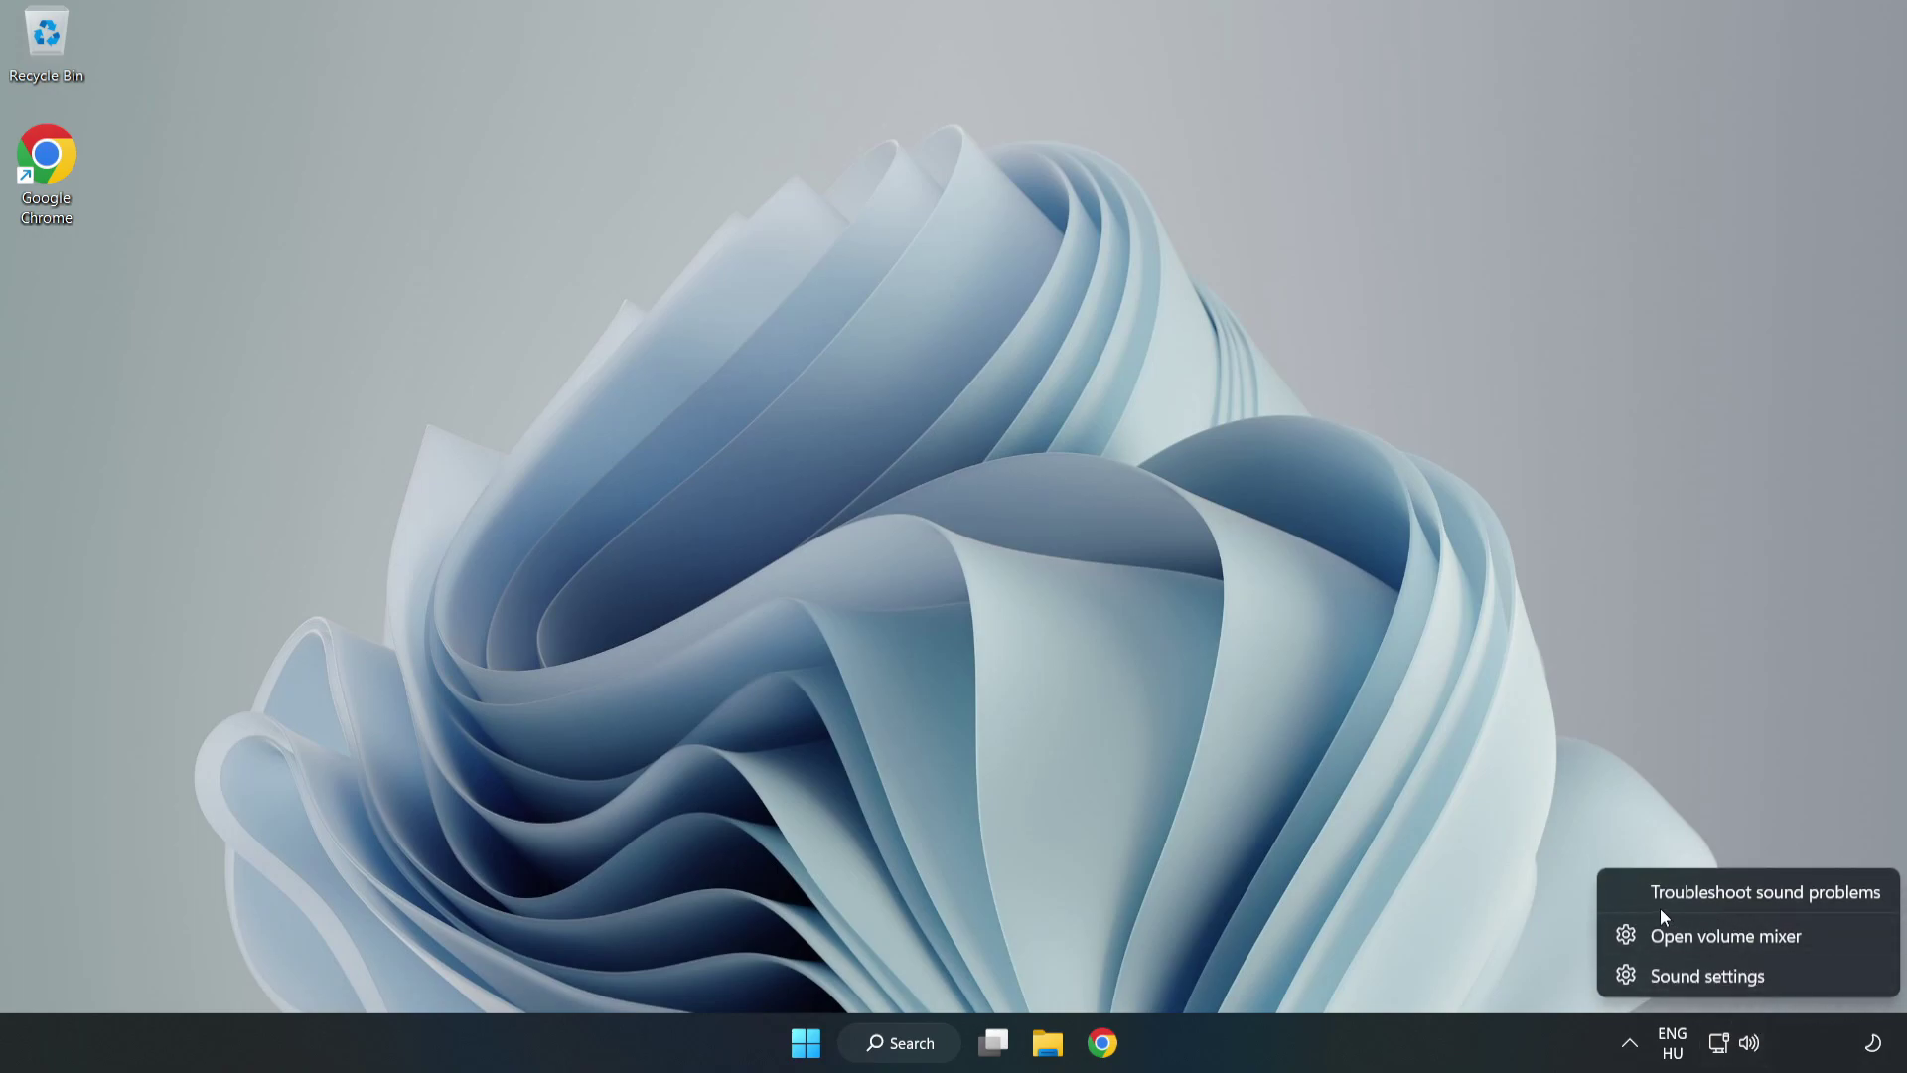
{"action": "left_click", "coordinate": [1723, 892]}
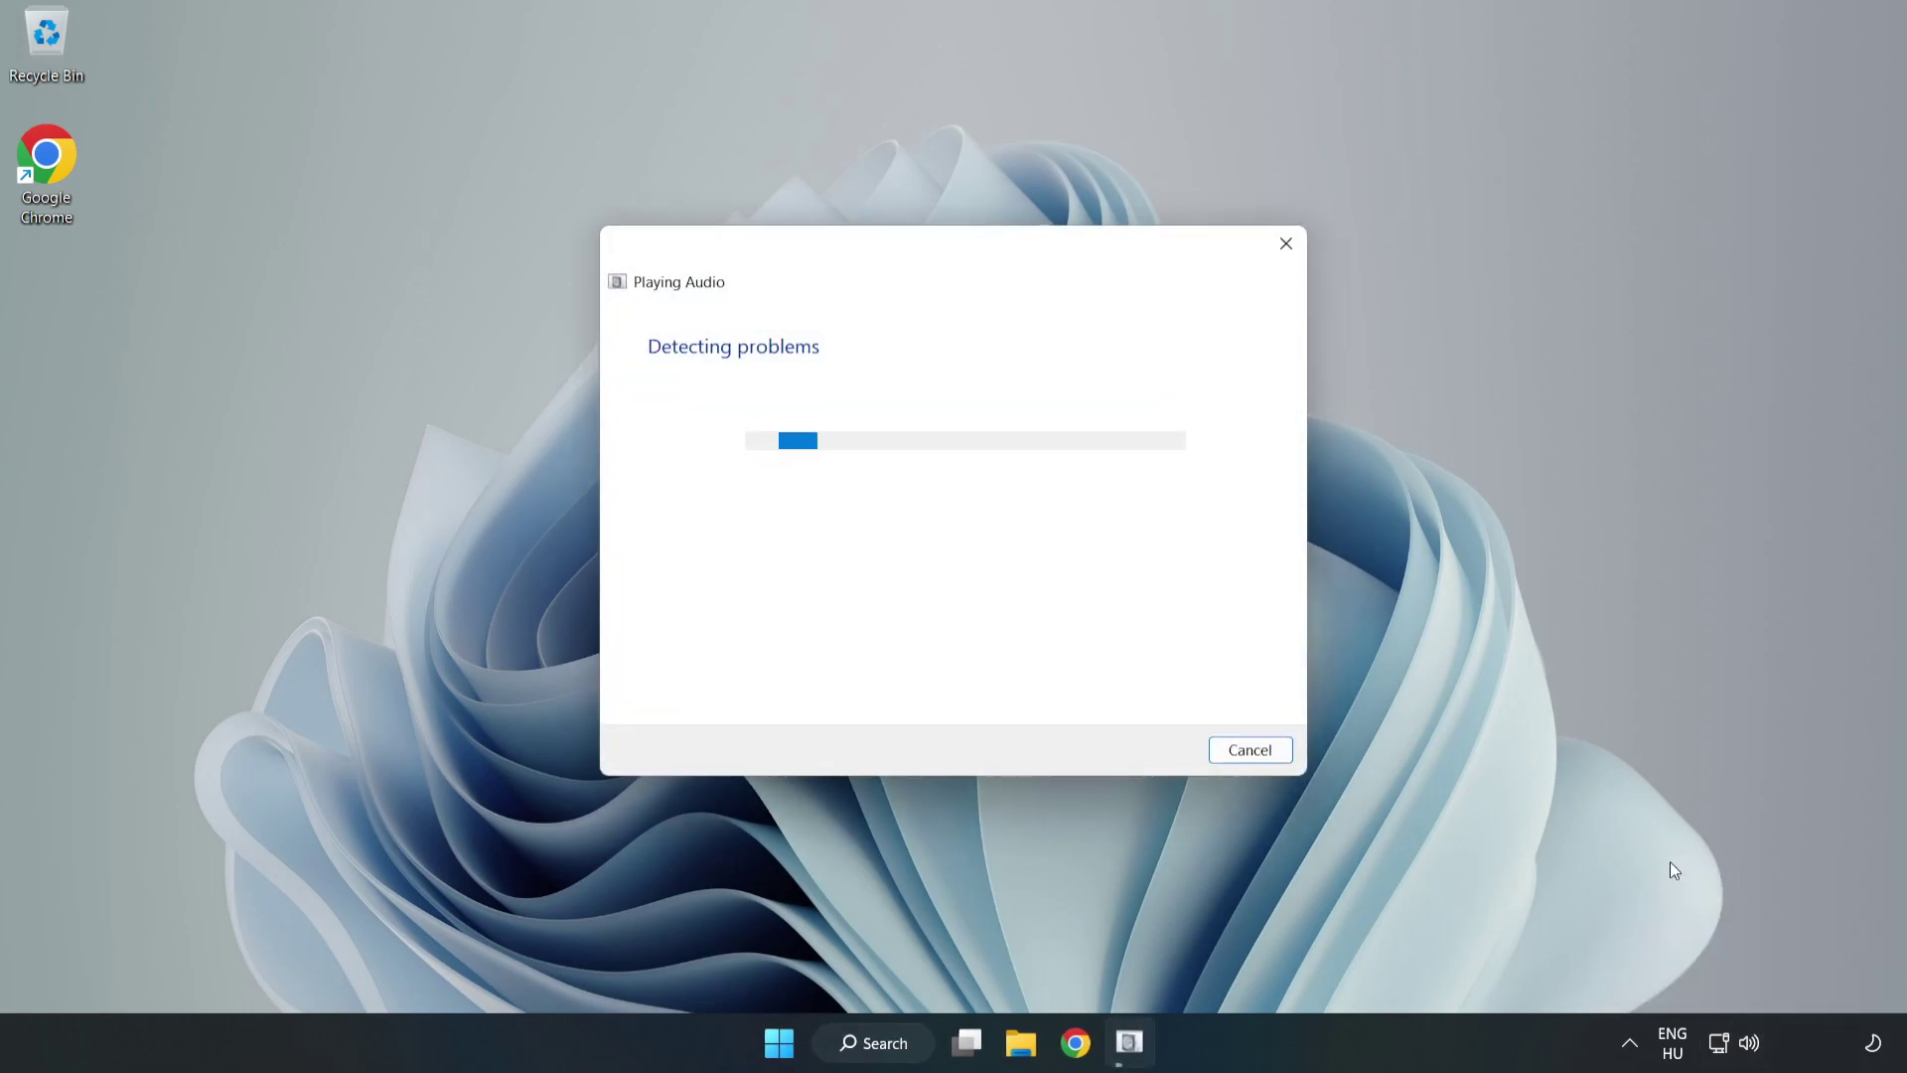